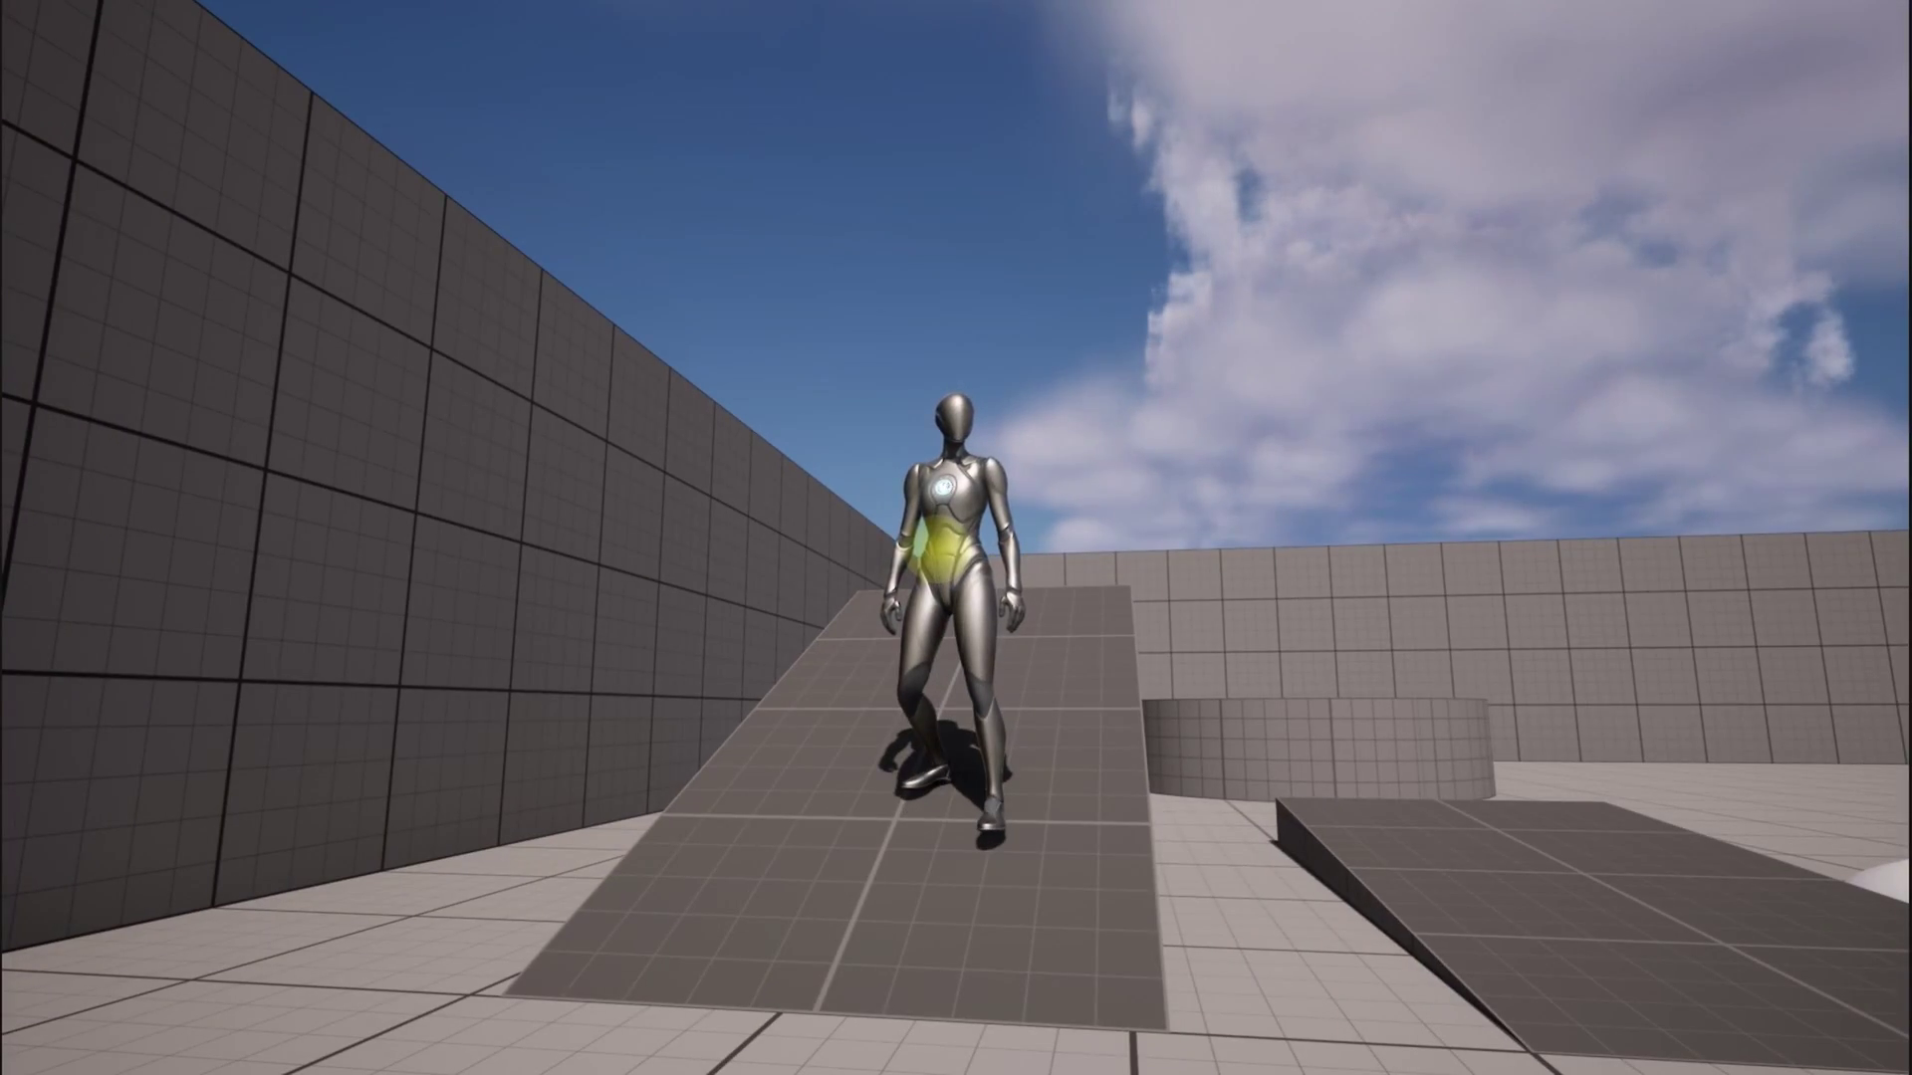
Stop the play session and bring the FootTrace function's sphere trace nodes into view.
{"action": "key", "text": "Escape"}
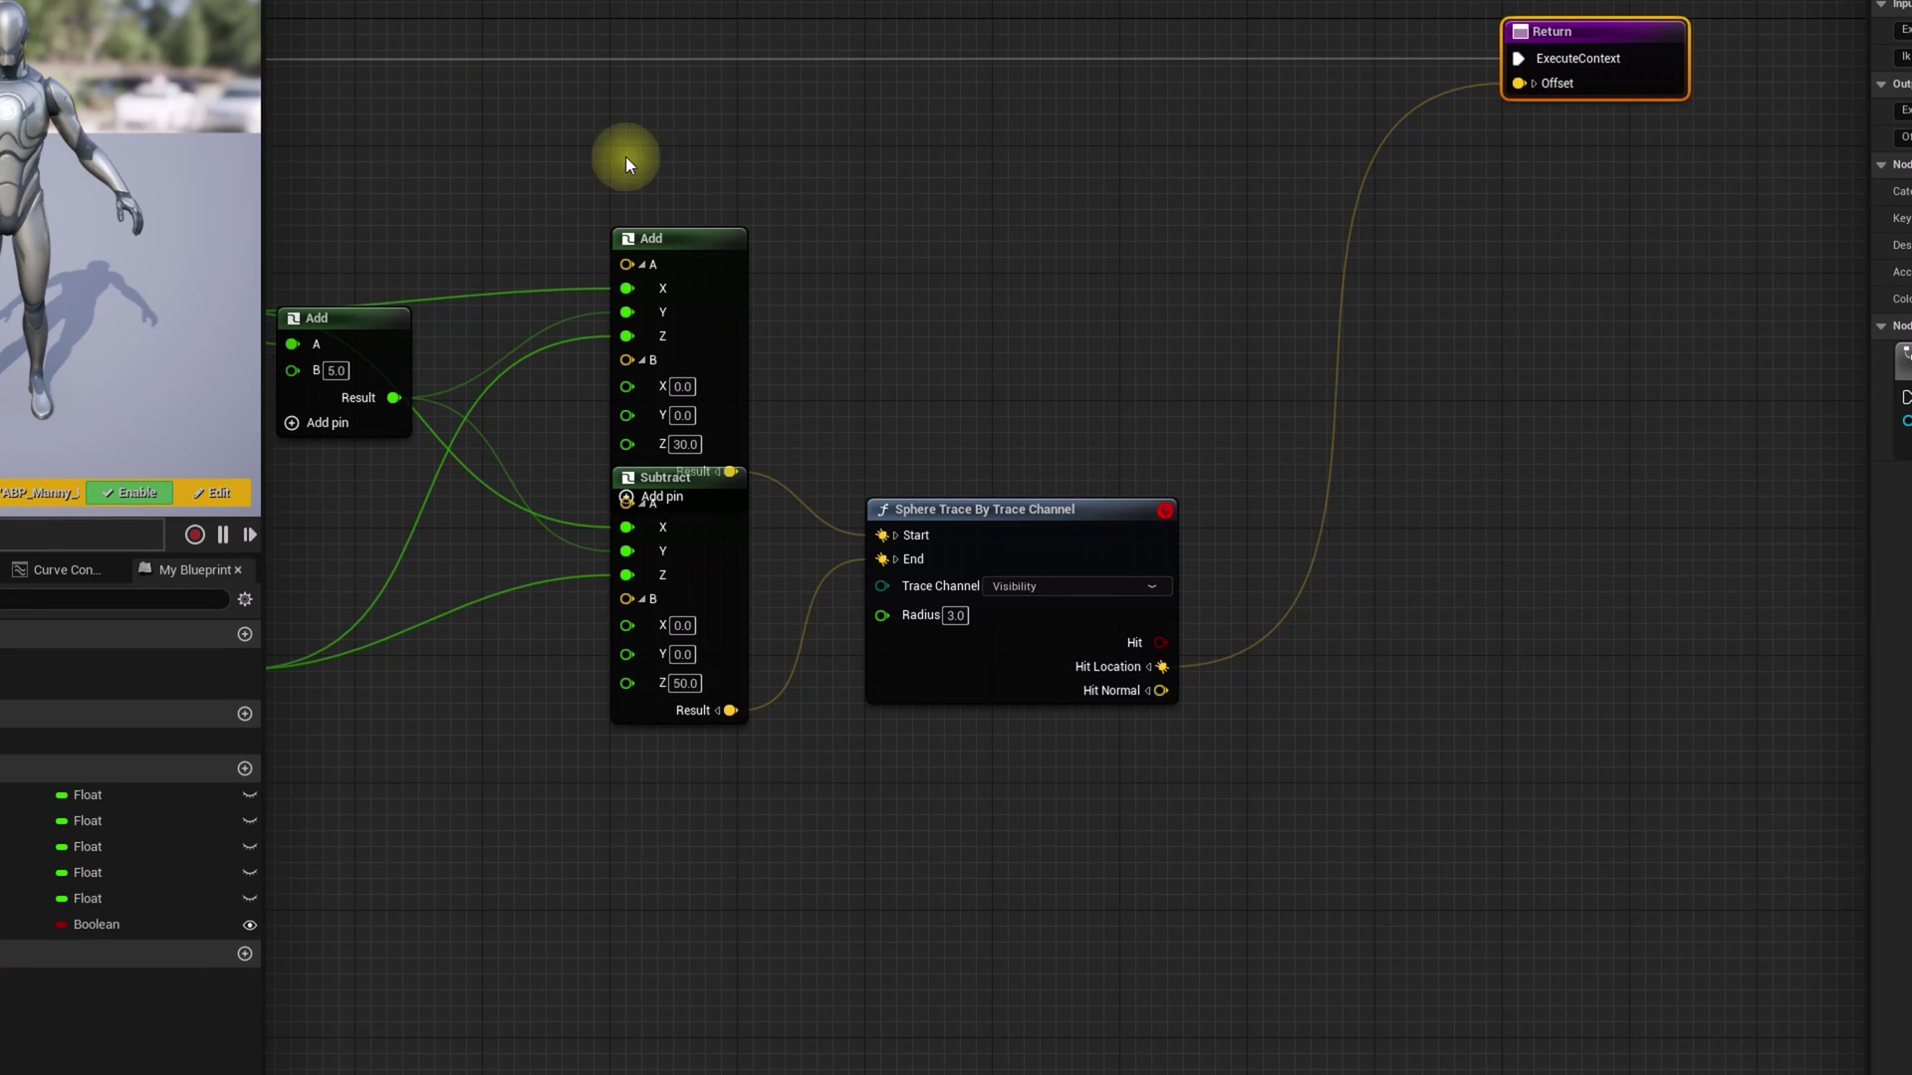
{"action": "right_click_drag", "start_coordinate": [775, 197], "coordinate": [809, 207]}
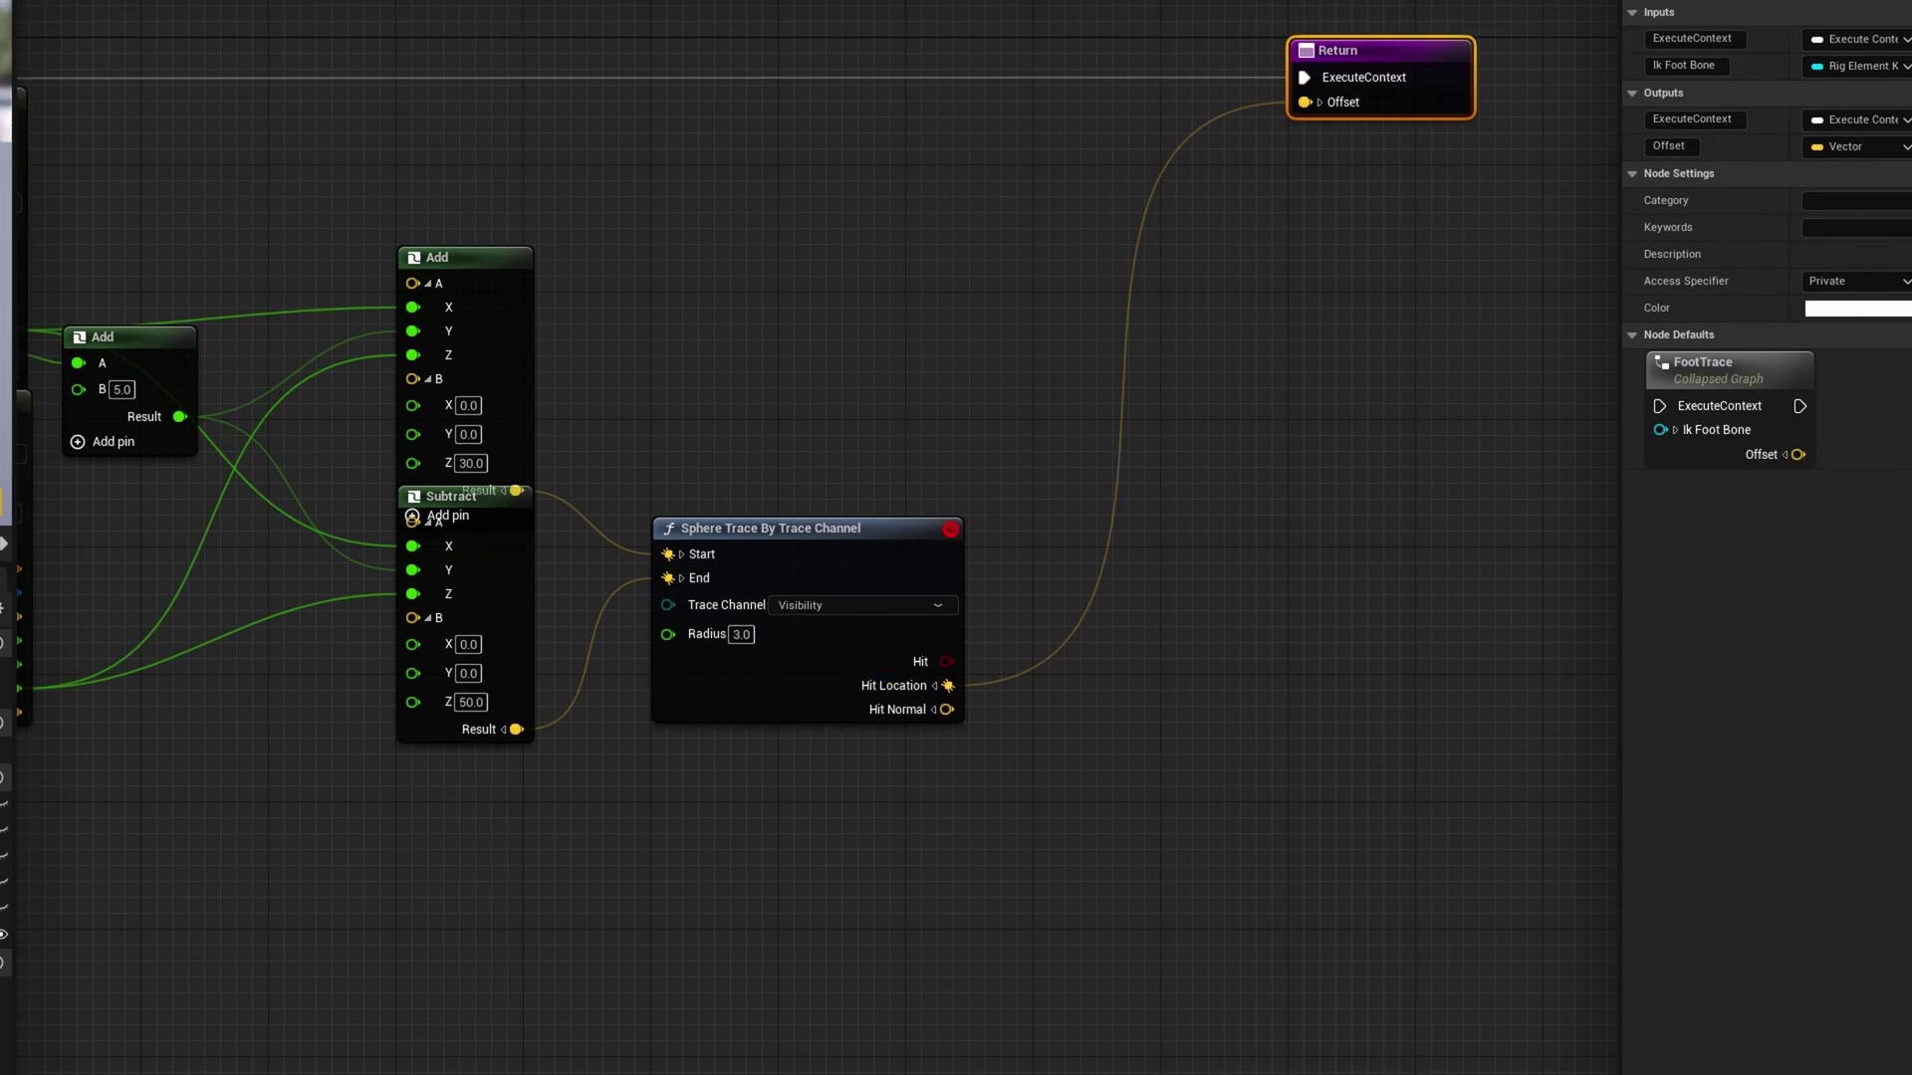
Give FootTrace a second output named Rotation of type Rotator.
{"action": "left_click", "coordinate": [1893, 98]}
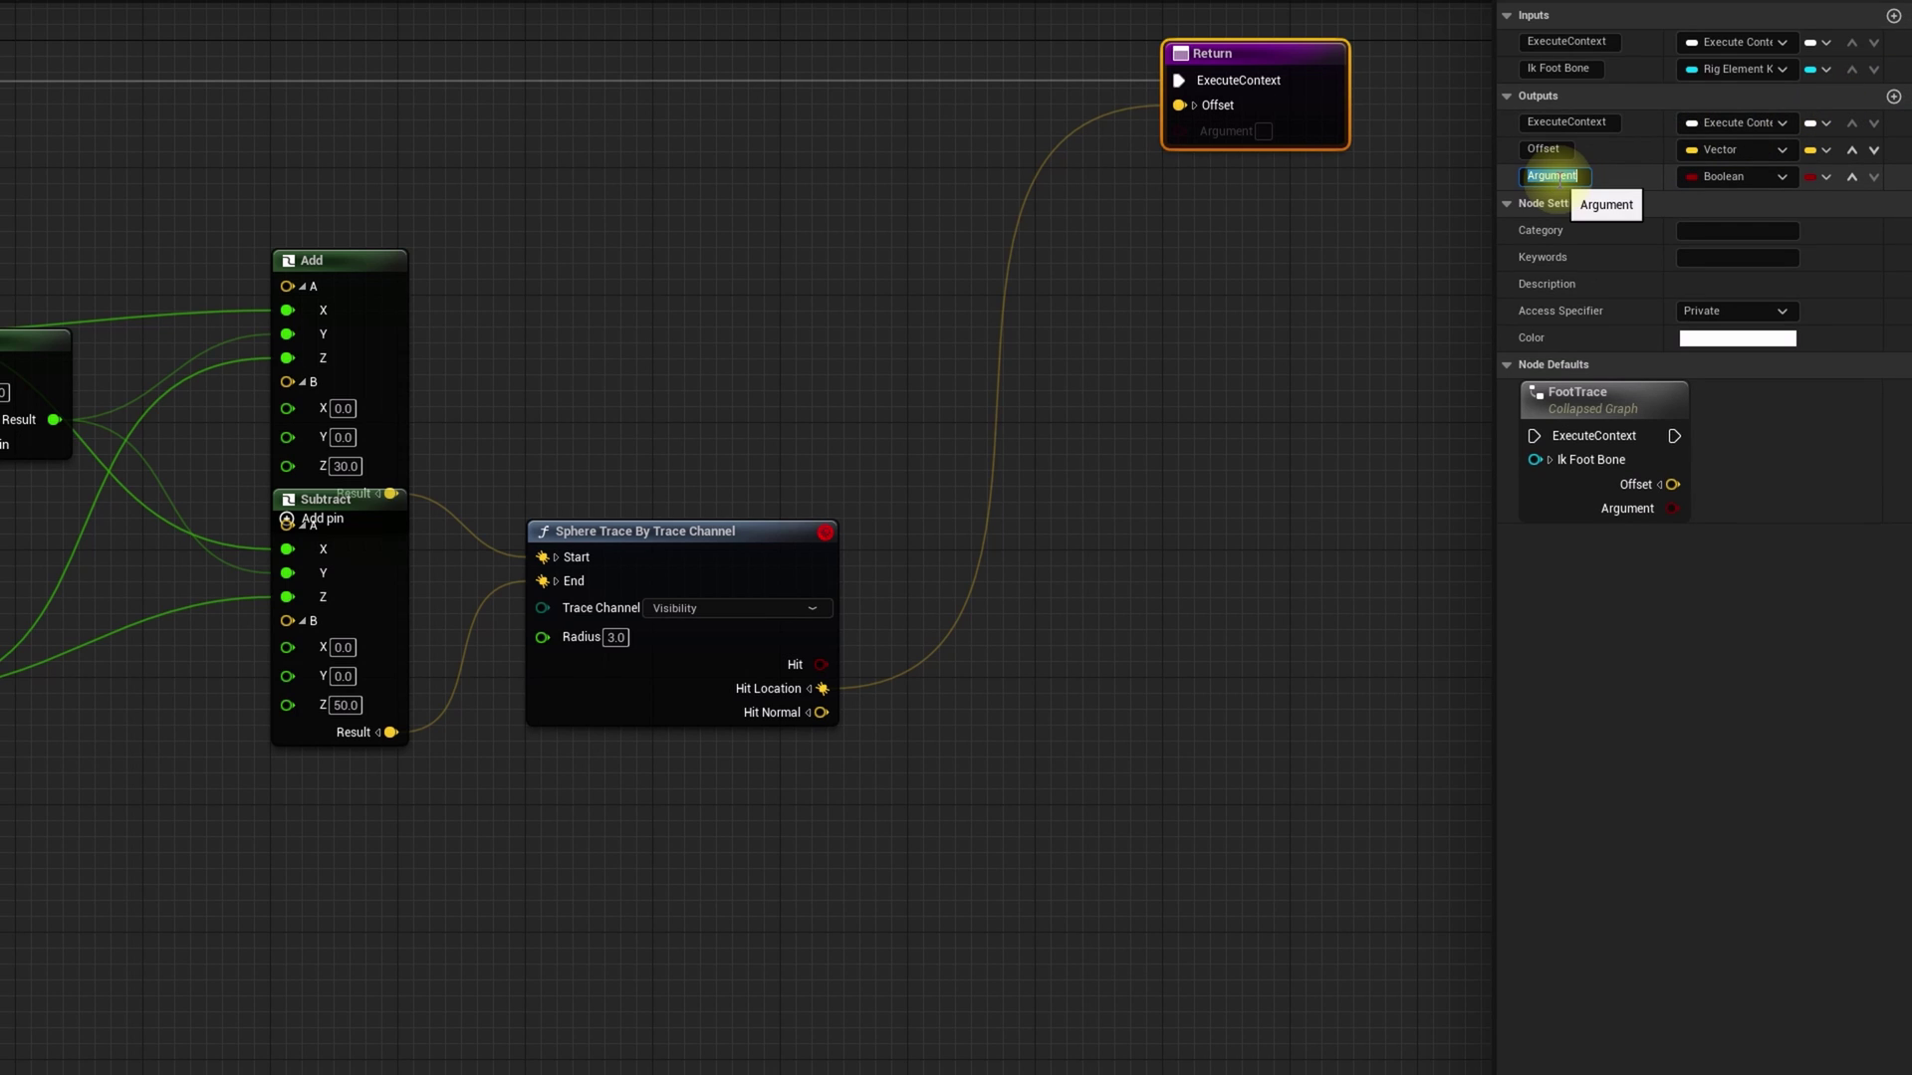
{"action": "type", "text": "Rotation"}
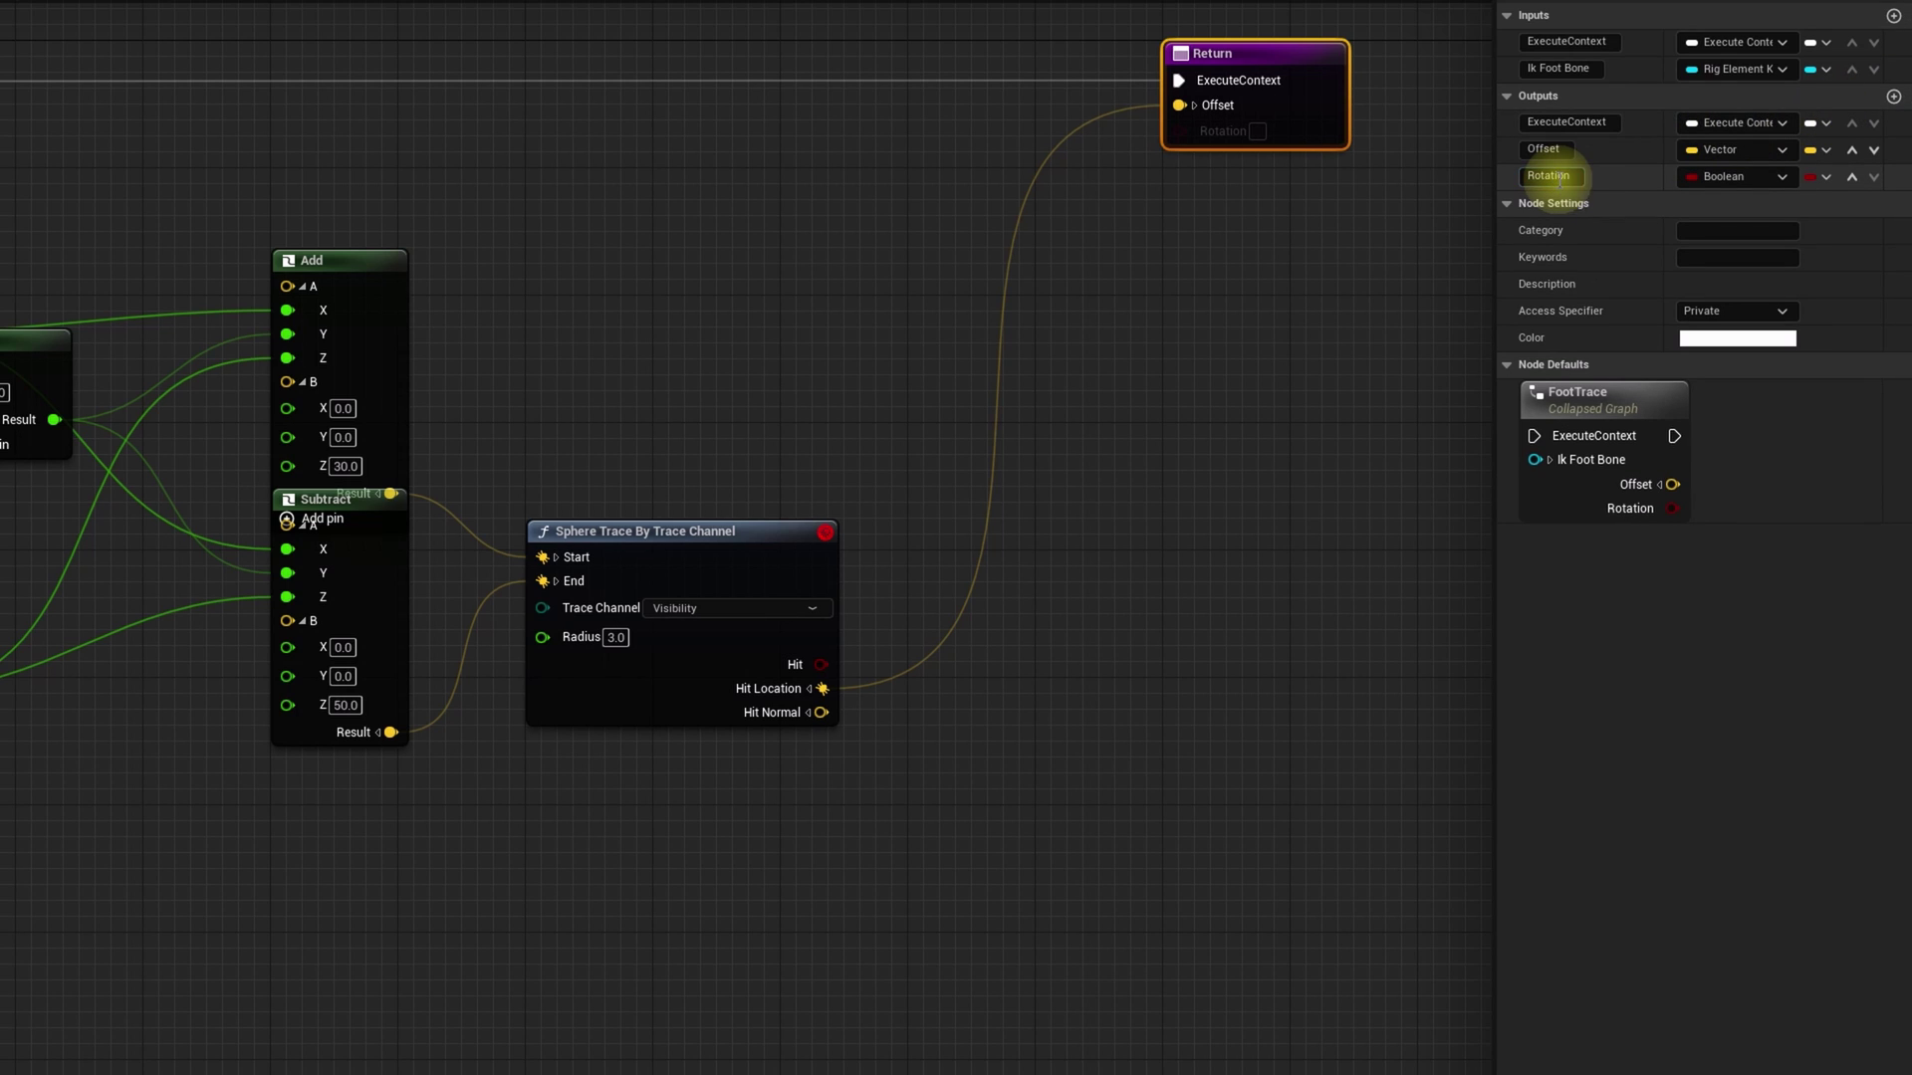
{"action": "left_click", "coordinate": [1705, 181]}
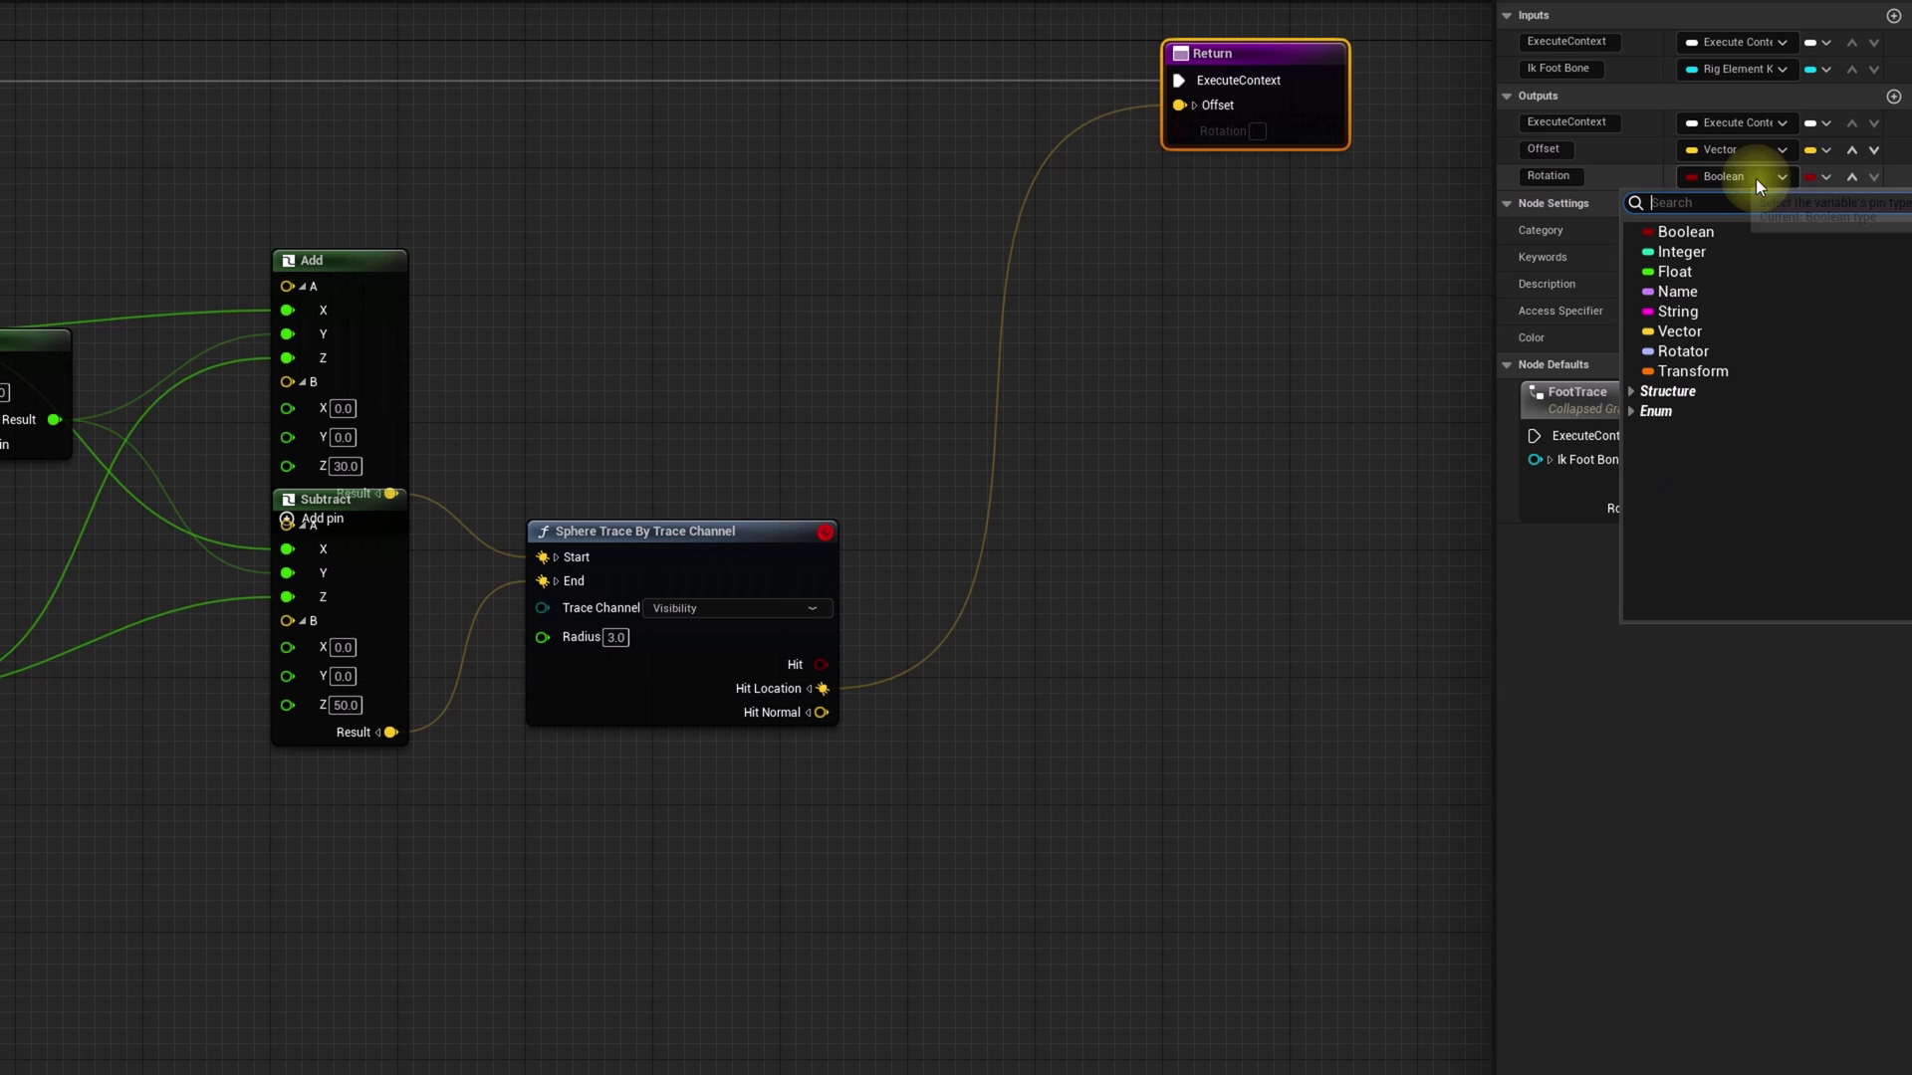
{"action": "left_click", "coordinate": [1698, 344]}
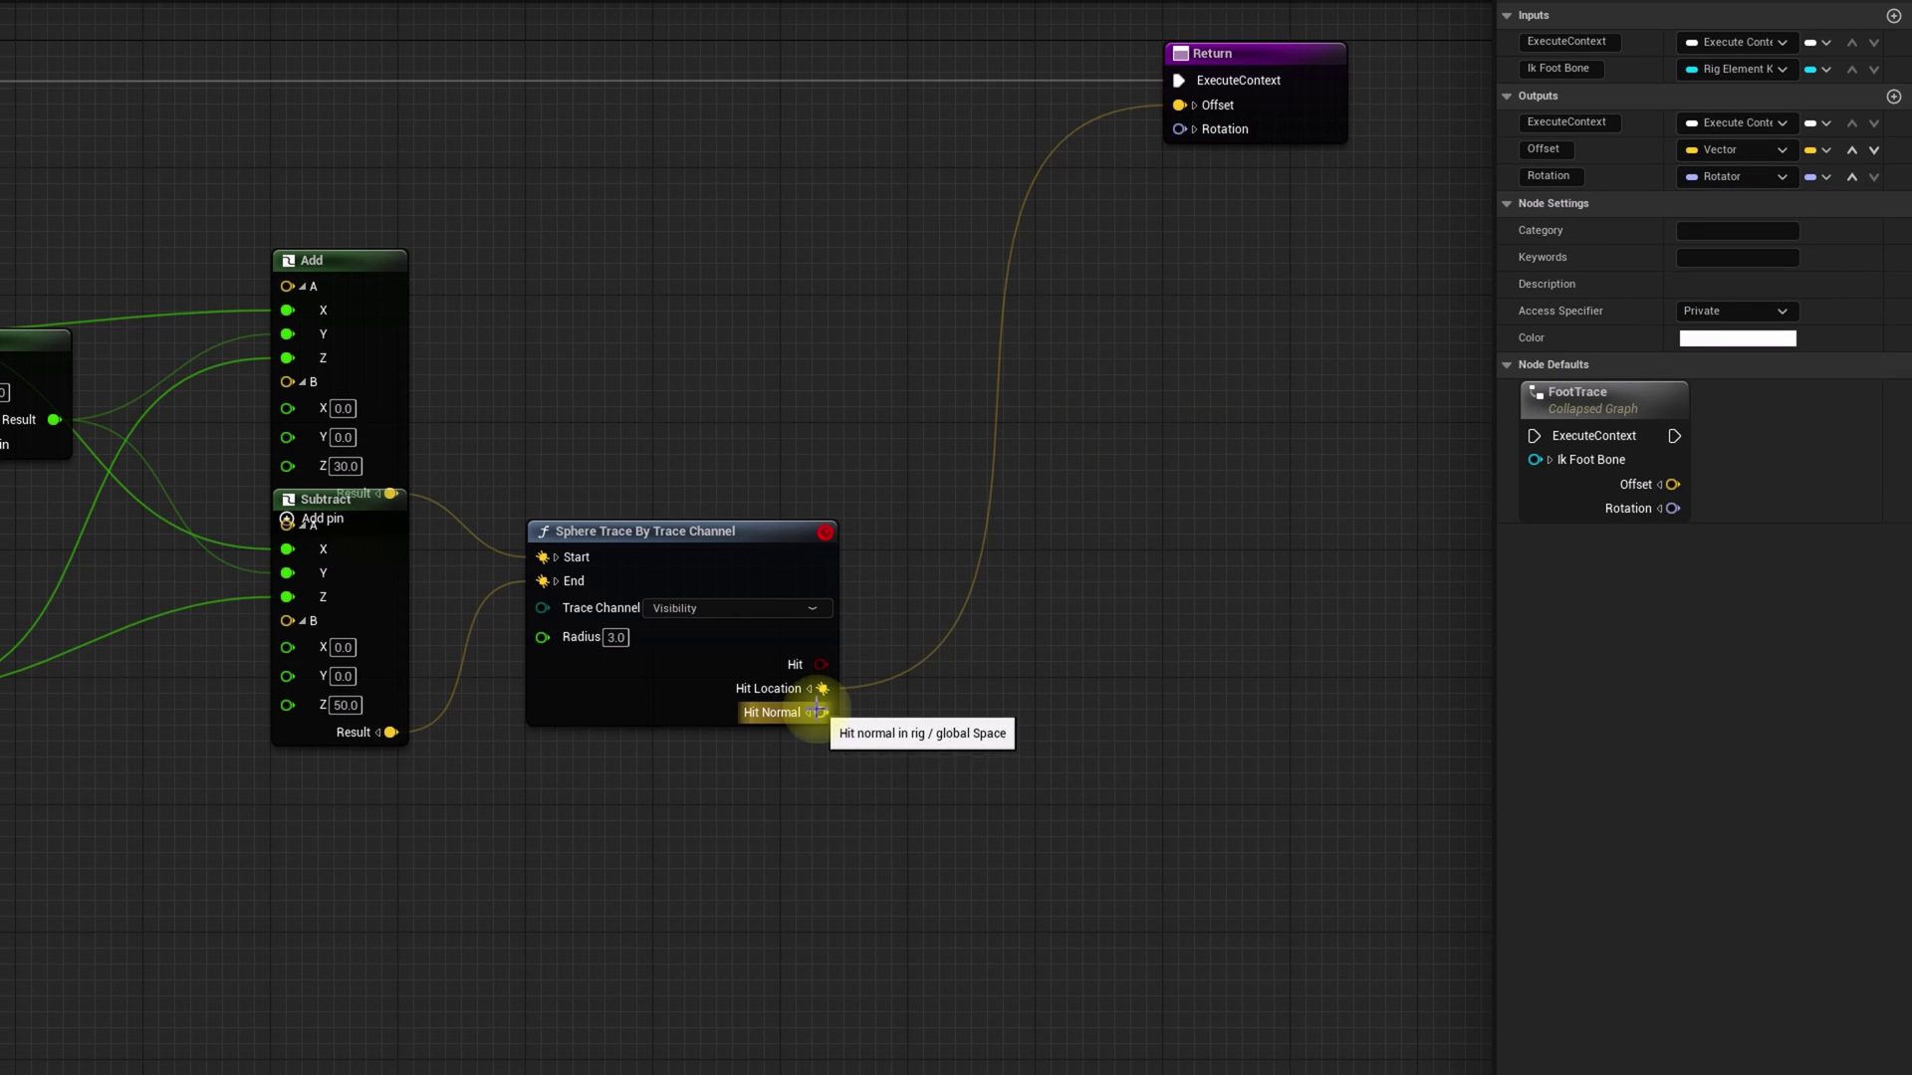
{"action": "left_click_drag", "start_coordinate": [816, 711], "coordinate": [893, 703]}
Convert Hit Normal to degrees and wire its Y into the Return Rotation Z.
{"action": "type", "text": "deg"}
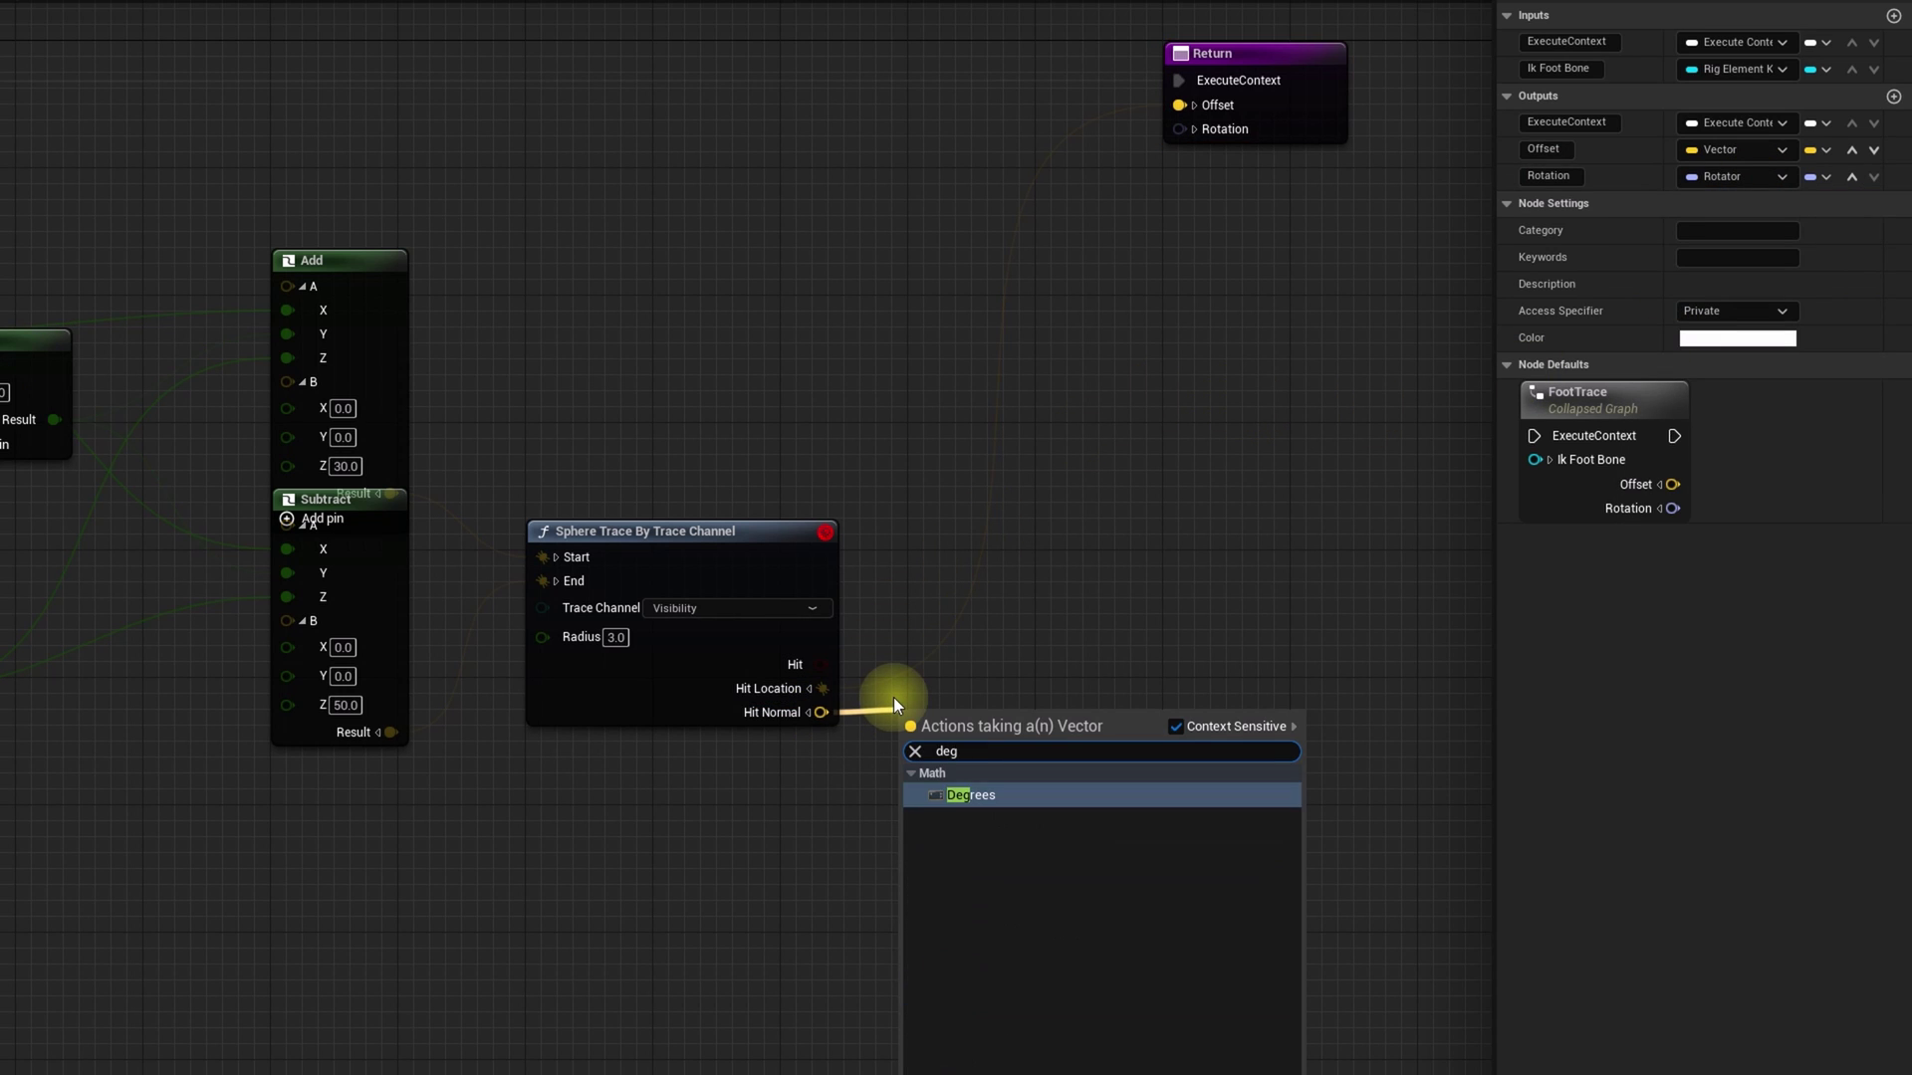
{"action": "key", "text": "Return"}
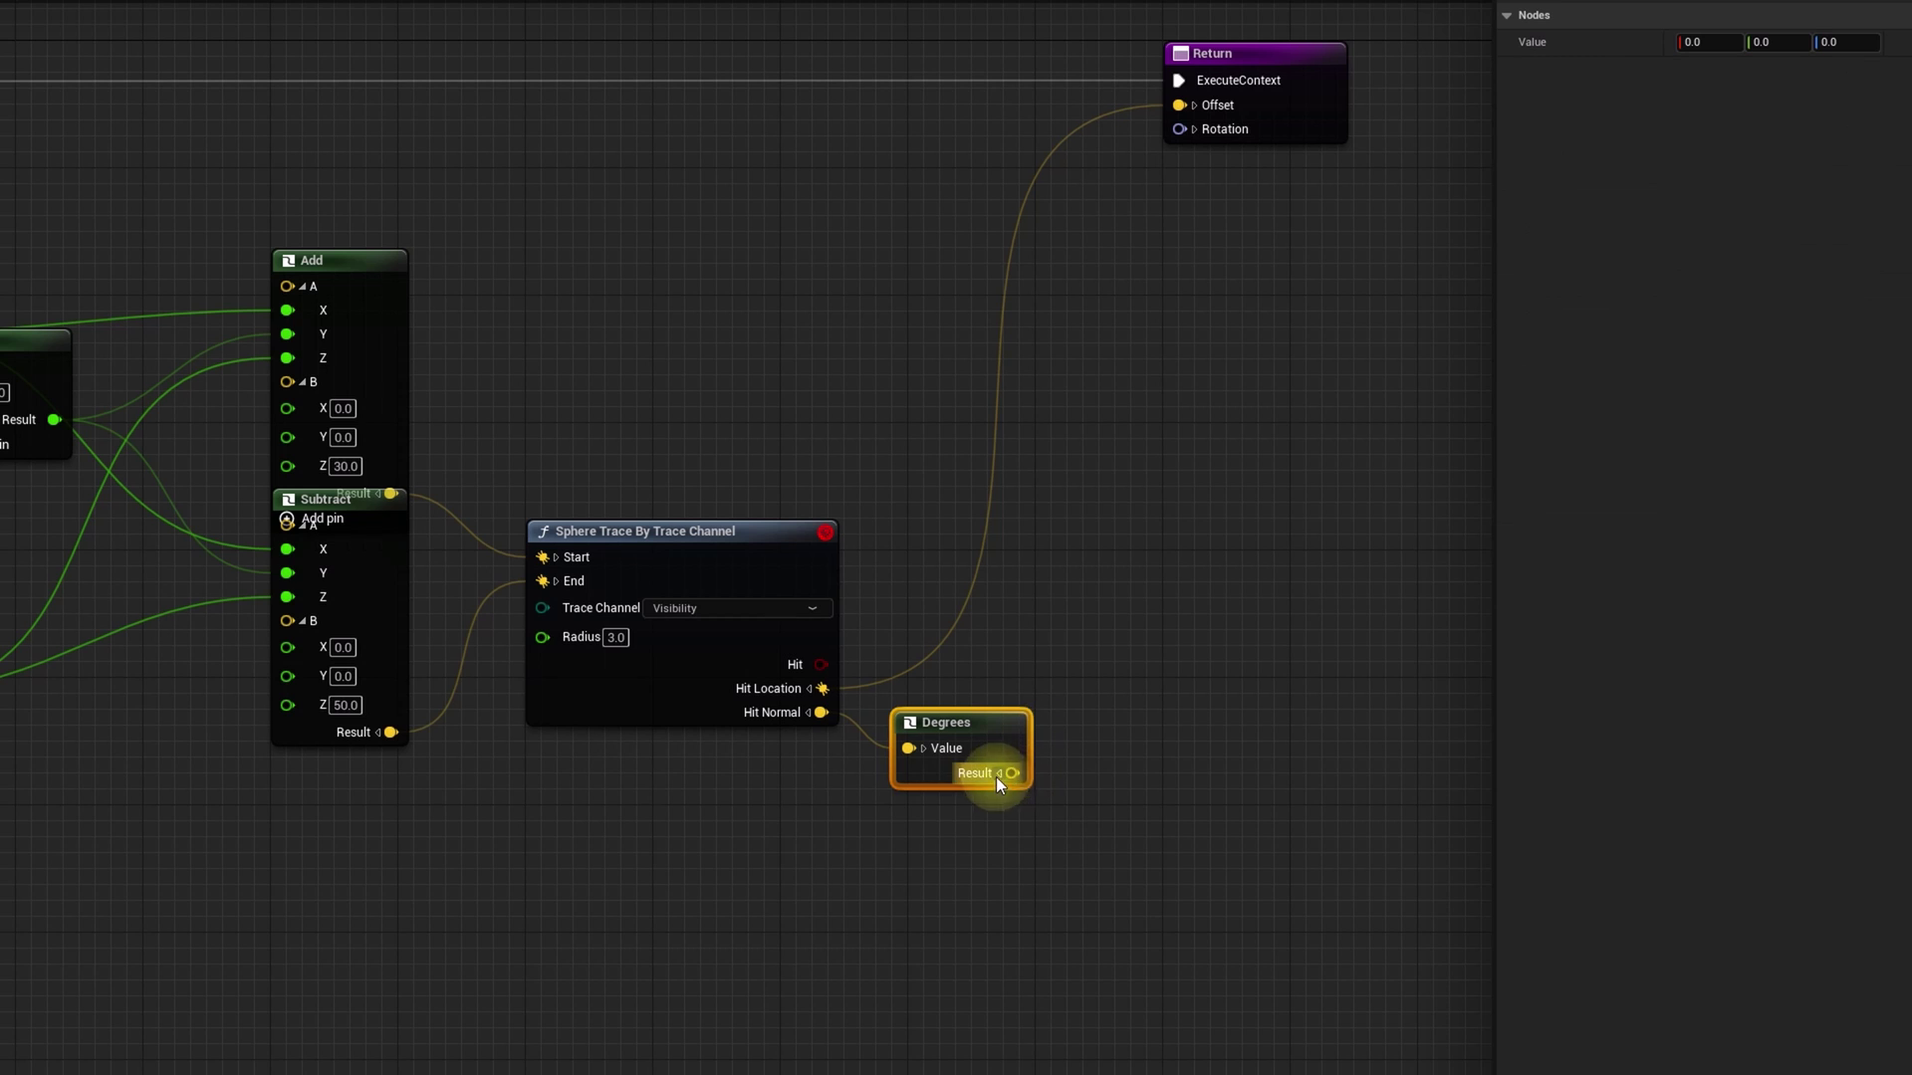
{"action": "left_click", "coordinate": [997, 775]}
{"action": "left_click", "coordinate": [1193, 128]}
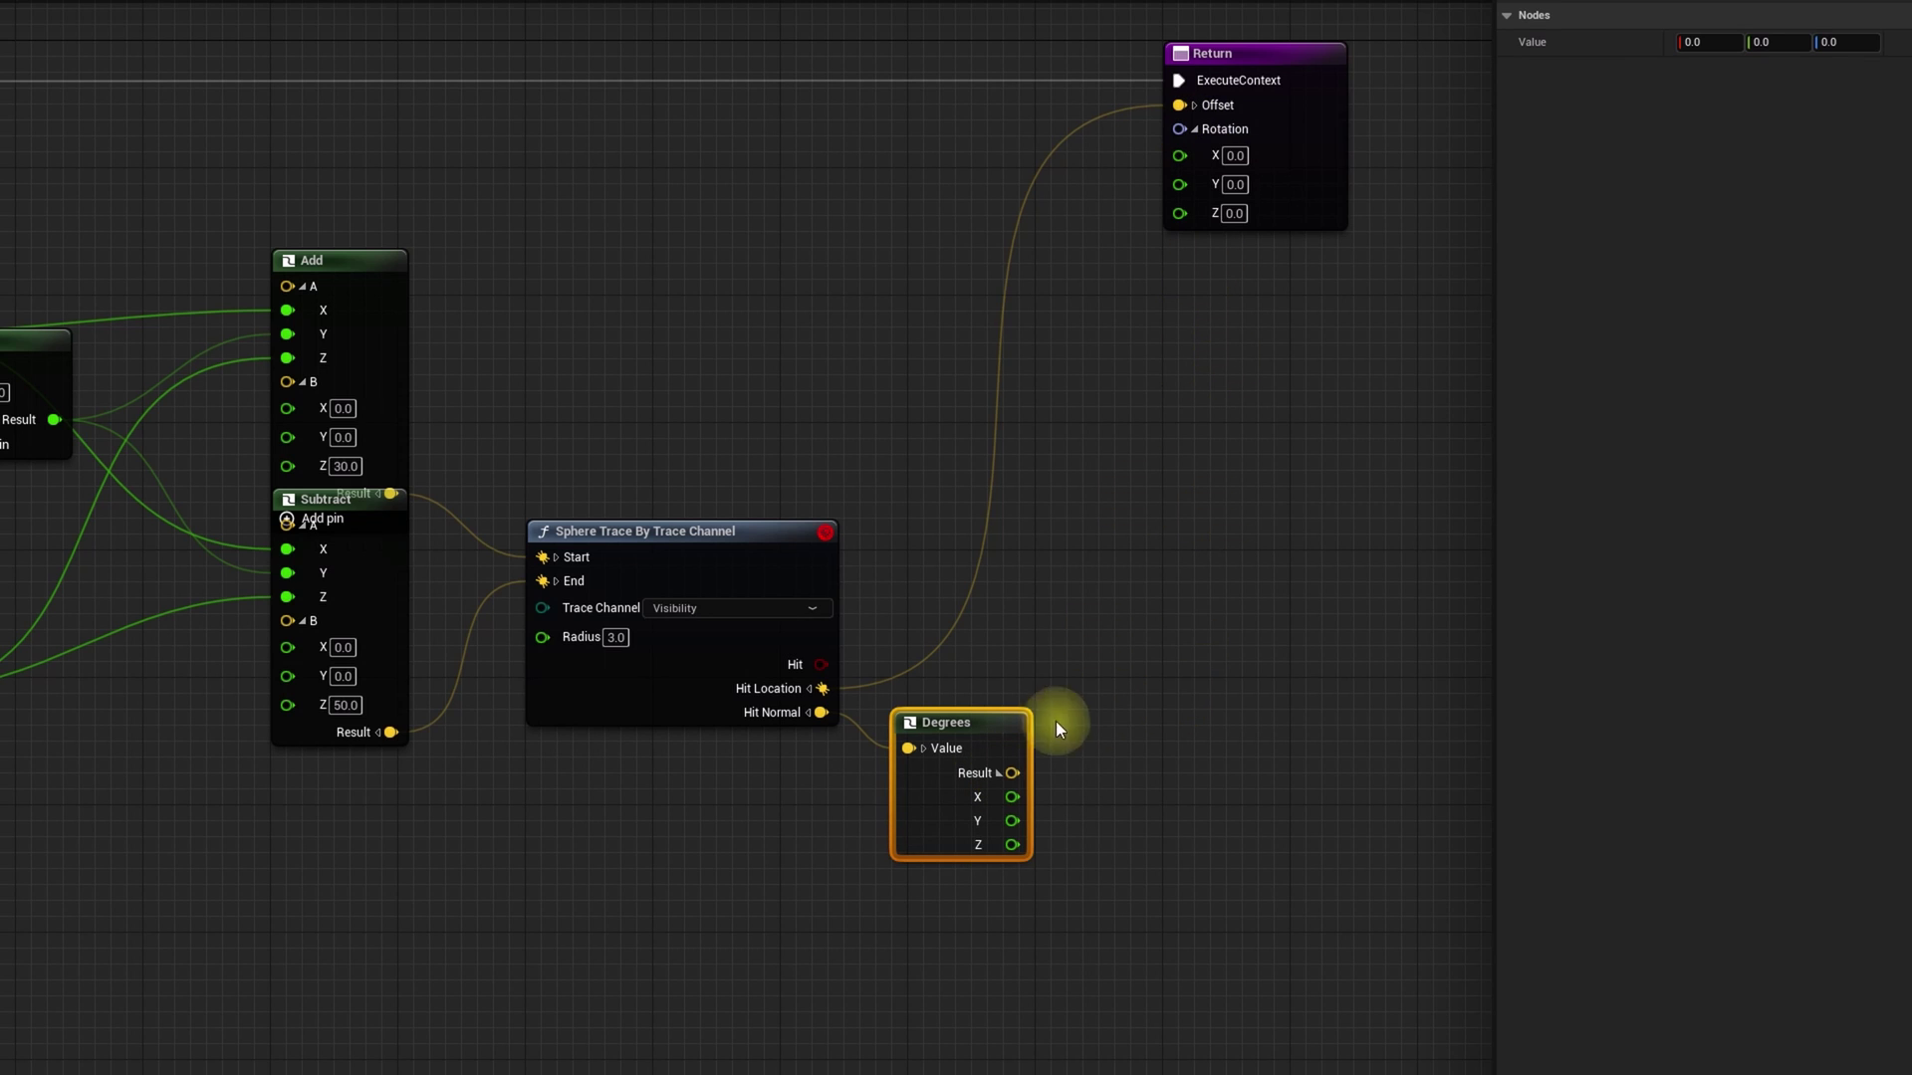
{"action": "left_click_drag", "start_coordinate": [1004, 725], "coordinate": [988, 296]}
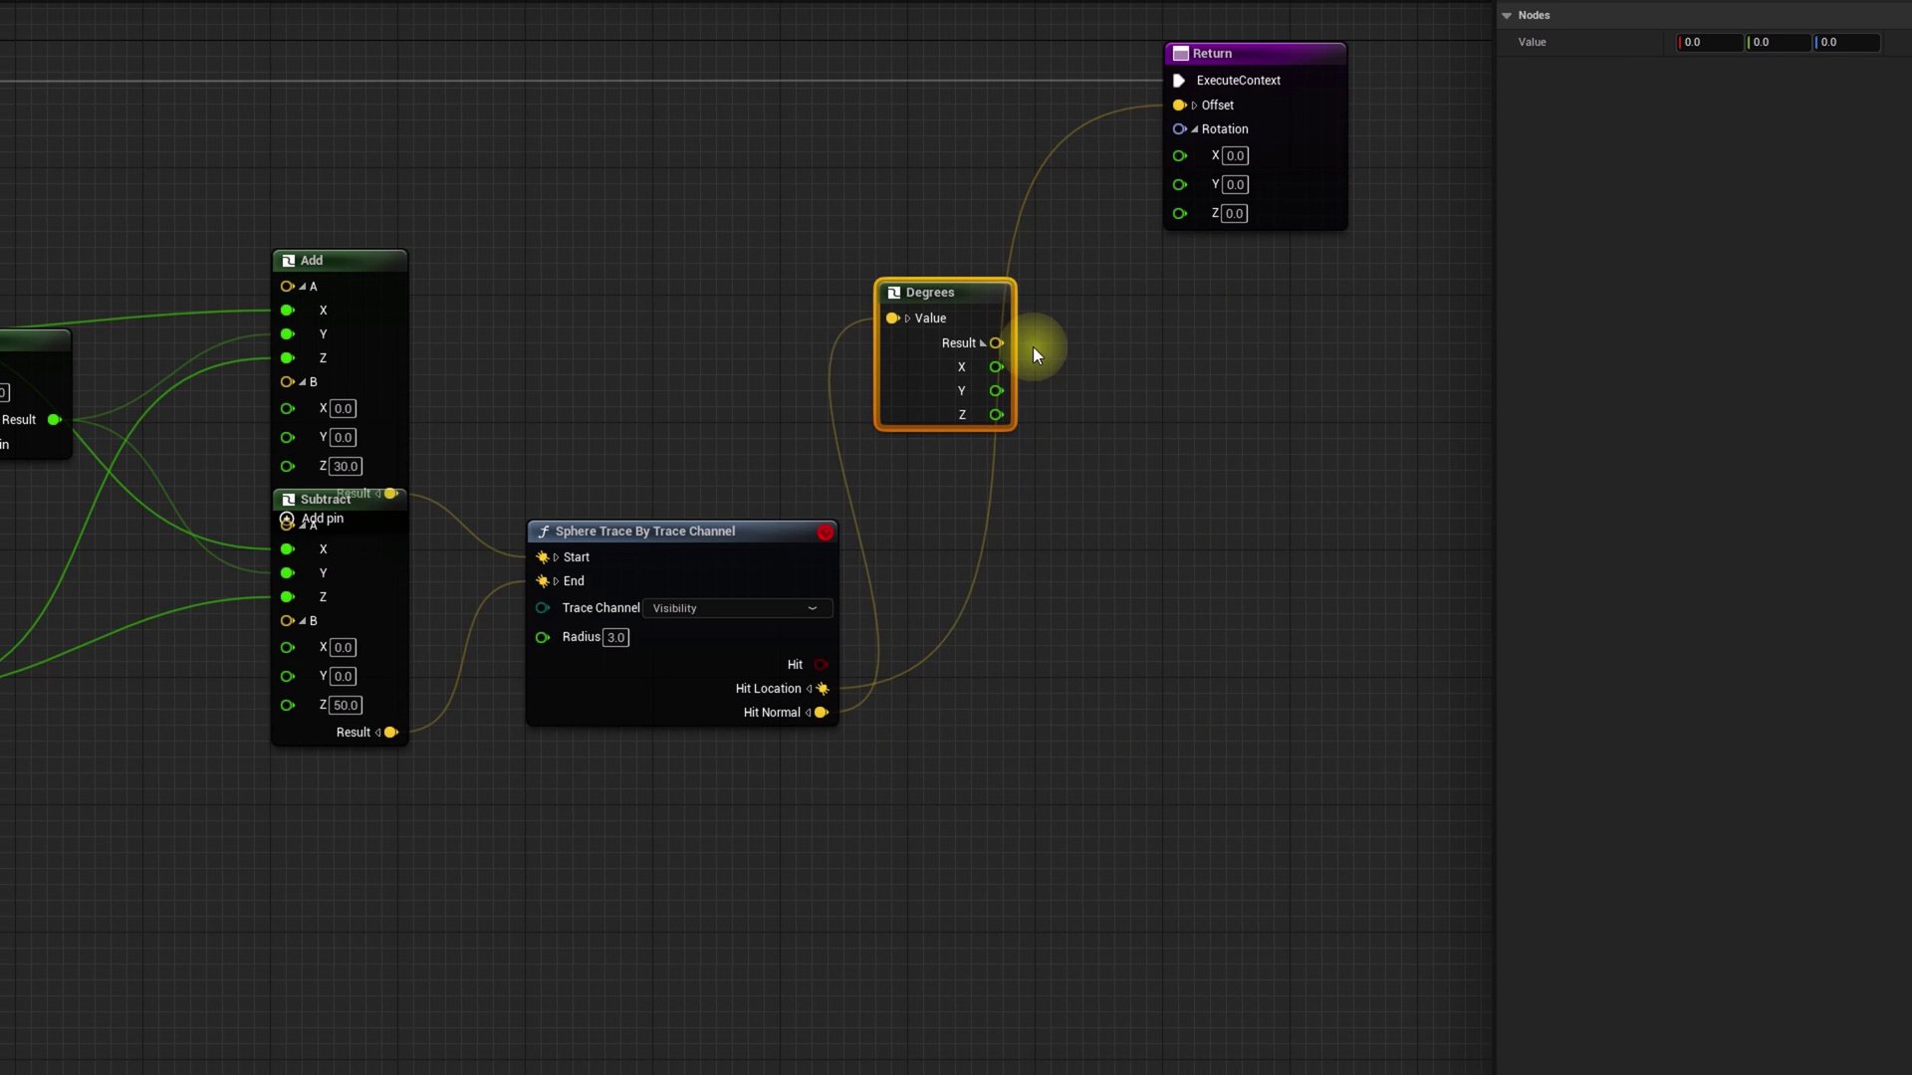
{"action": "mouse_move", "coordinate": [995, 391]}
{"action": "left_mouse_down"}
{"action": "mouse_move", "coordinate": [1061, 379]}
{"action": "mouse_move", "coordinate": [1179, 212]}
{"action": "left_mouse_up"}
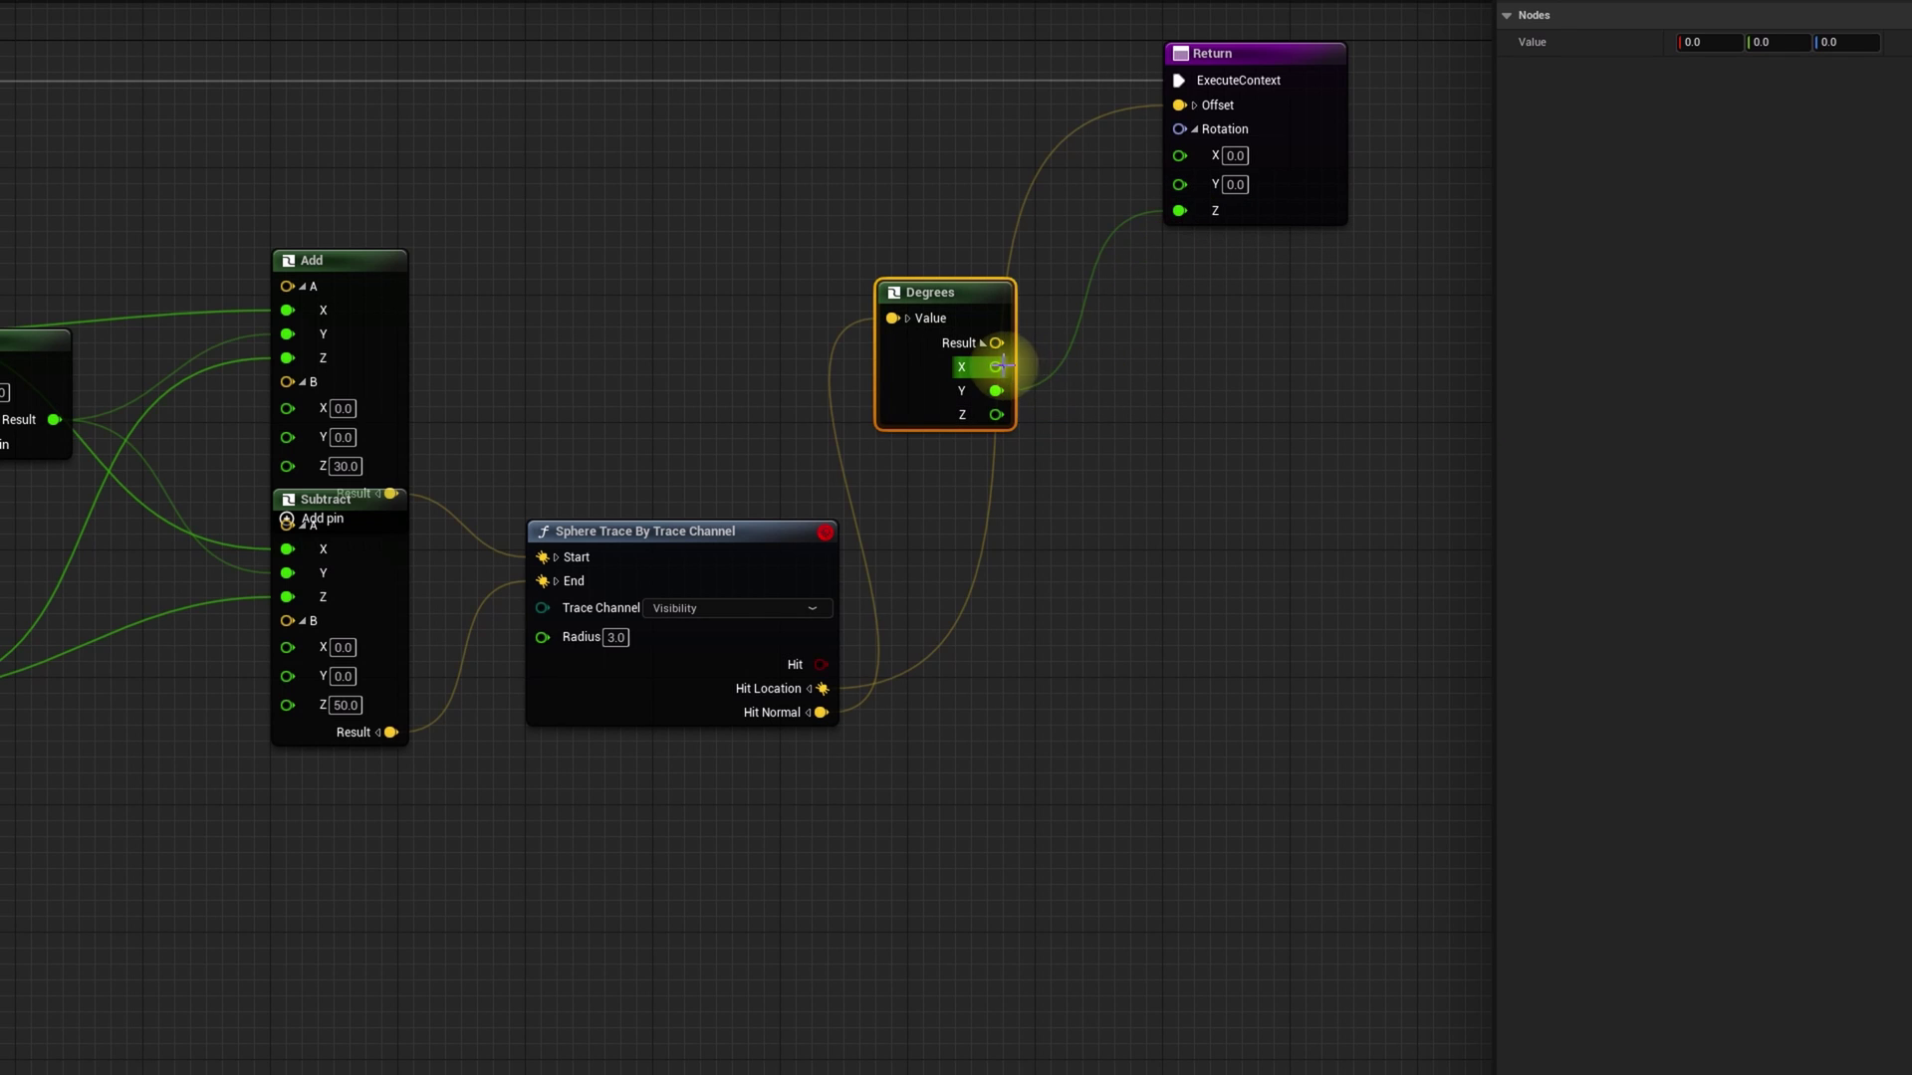
Negate the degrees X value and wire it into Rotation Y.
{"action": "left_click_drag", "start_coordinate": [995, 366], "coordinate": [1103, 403]}
{"action": "type", "text": "nea"}
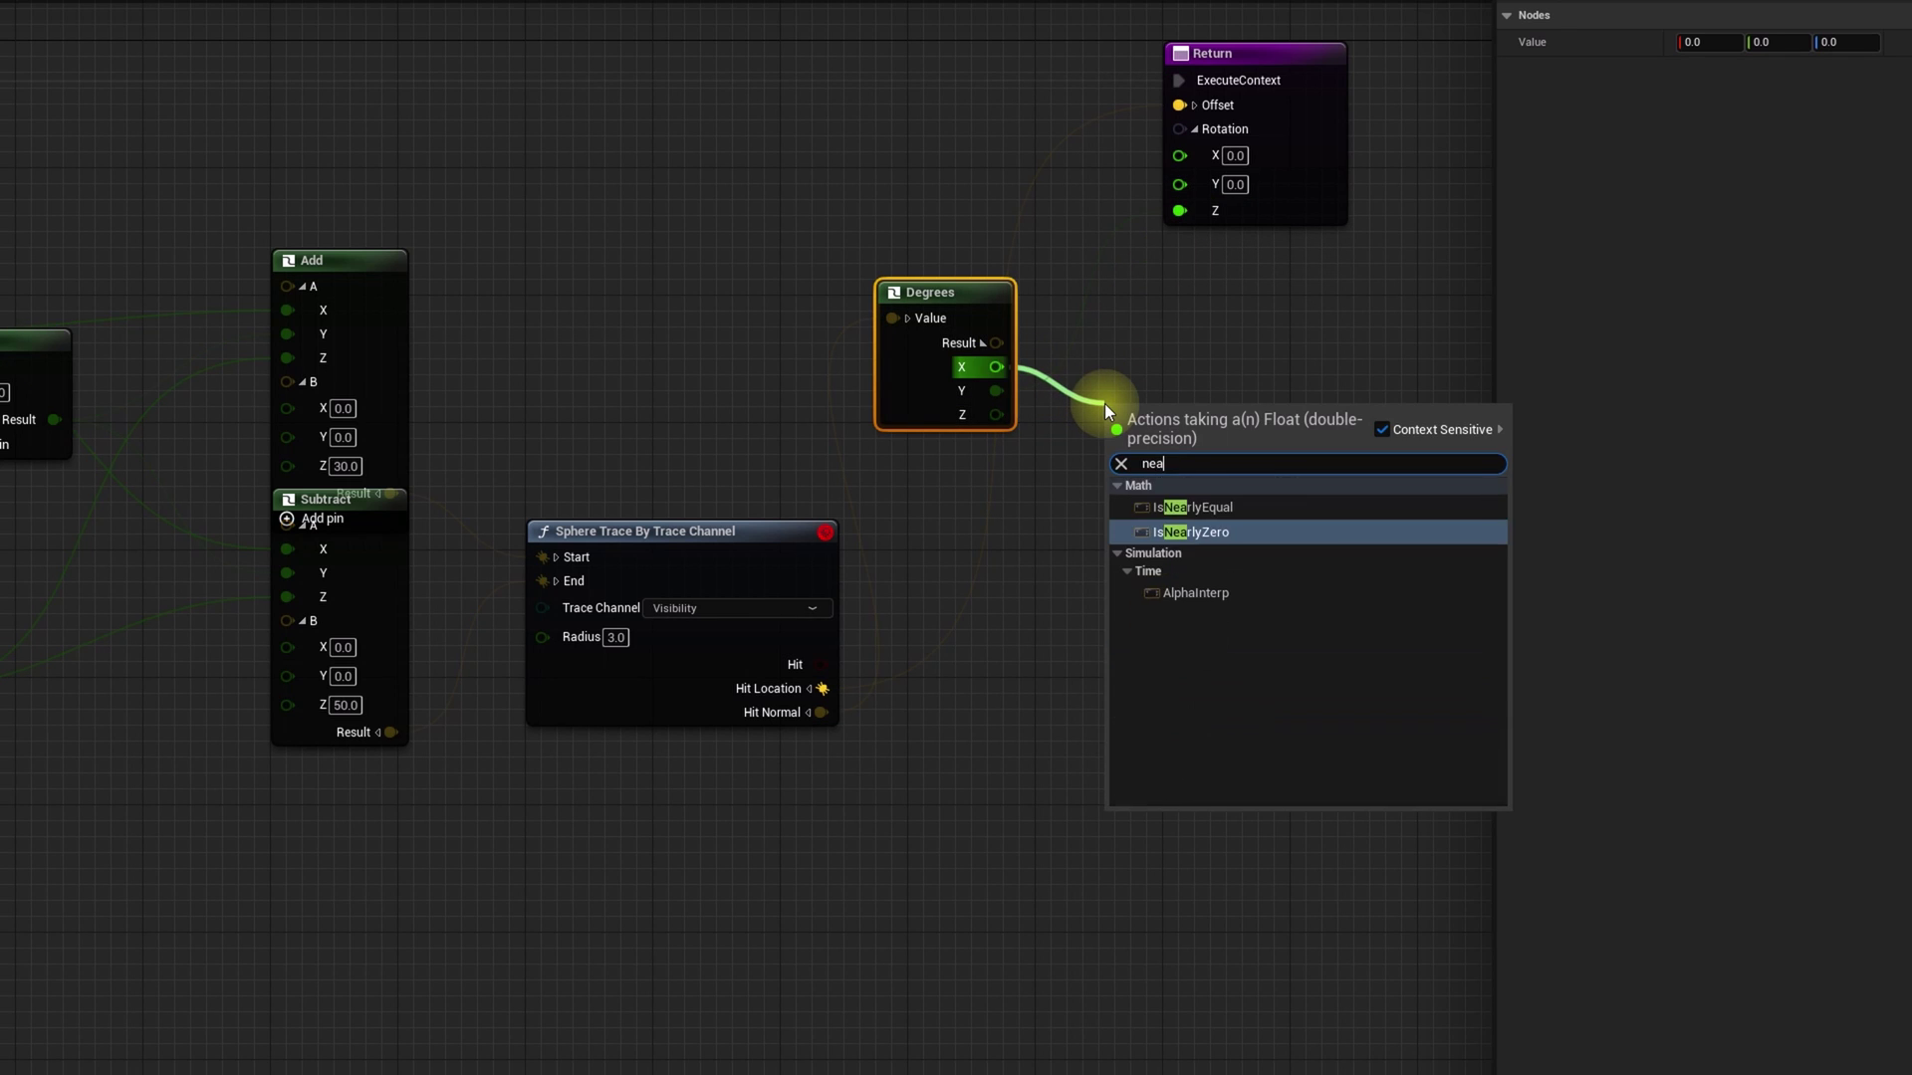
{"action": "key", "text": "BackSpace"}
{"action": "type", "text": "g"}
{"action": "key", "text": "Return"}
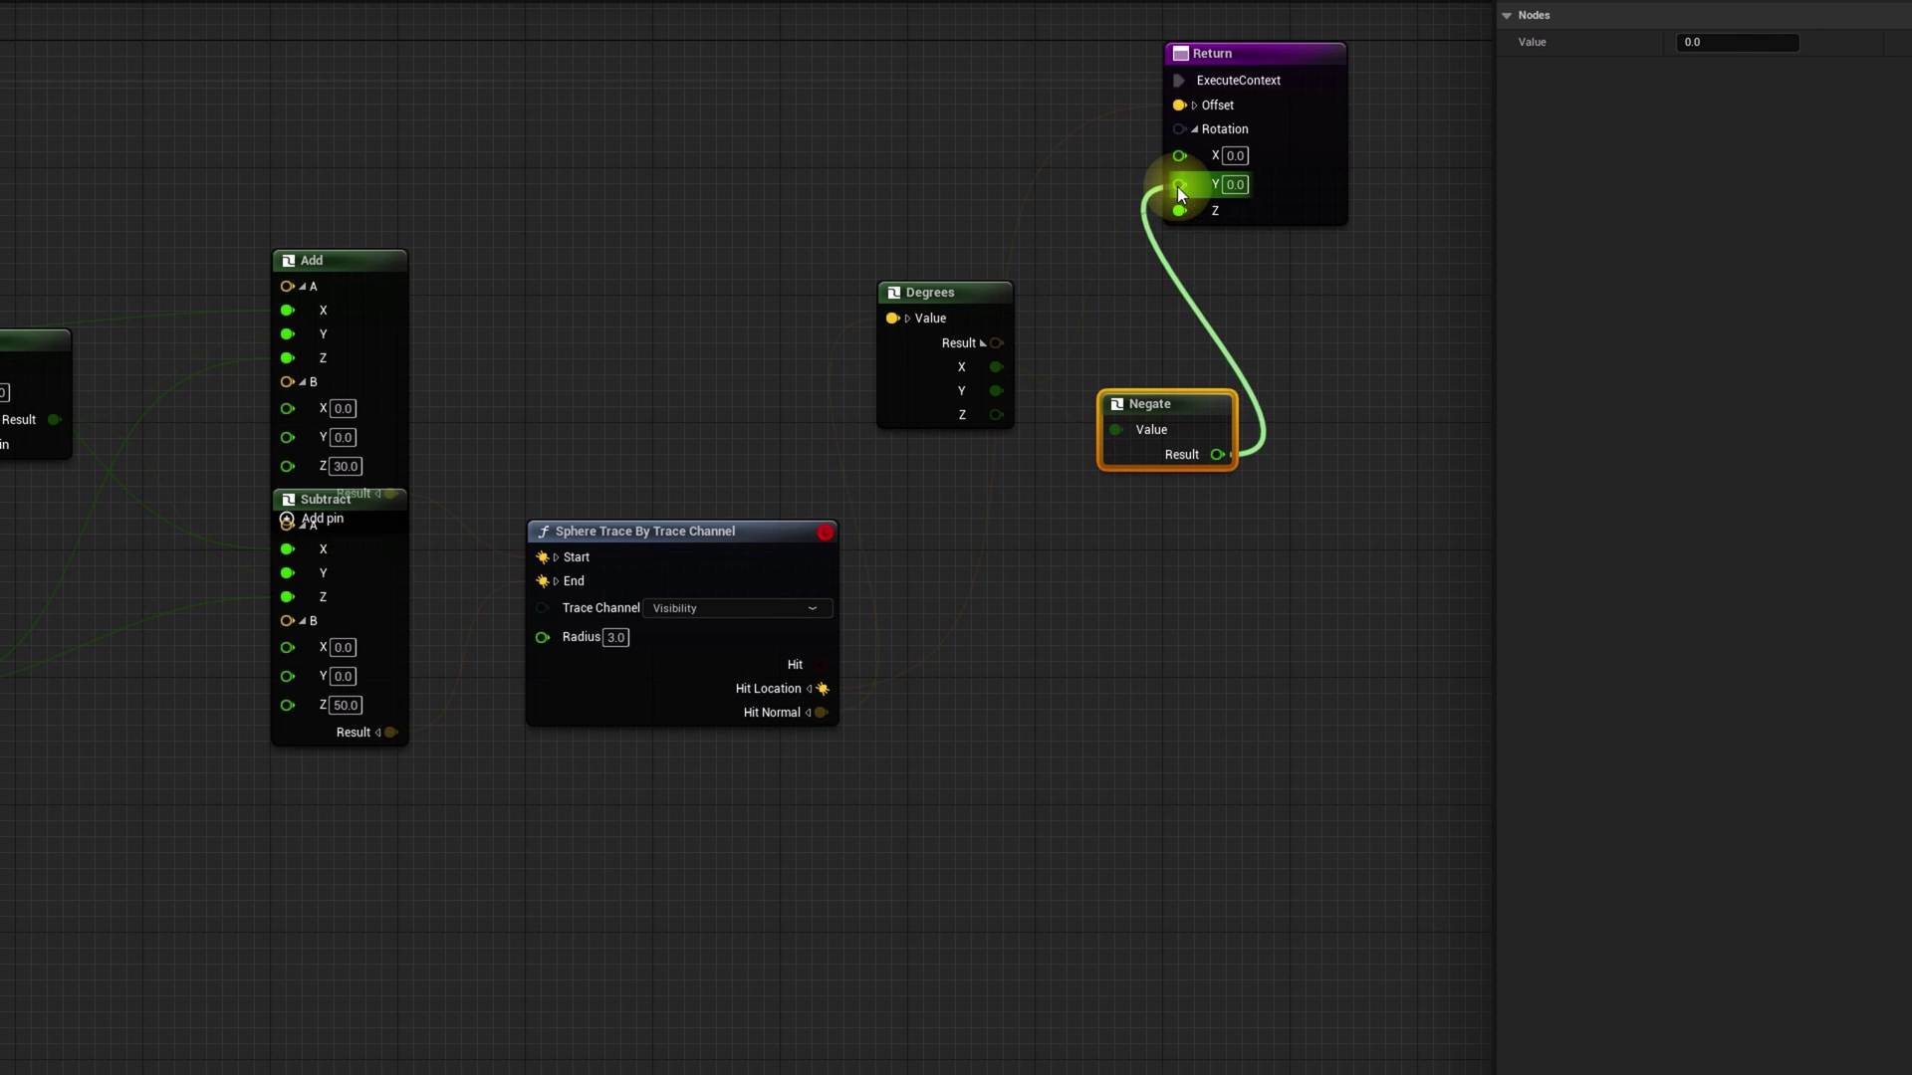
{"action": "left_click_drag", "start_coordinate": [1216, 455], "coordinate": [1179, 183]}
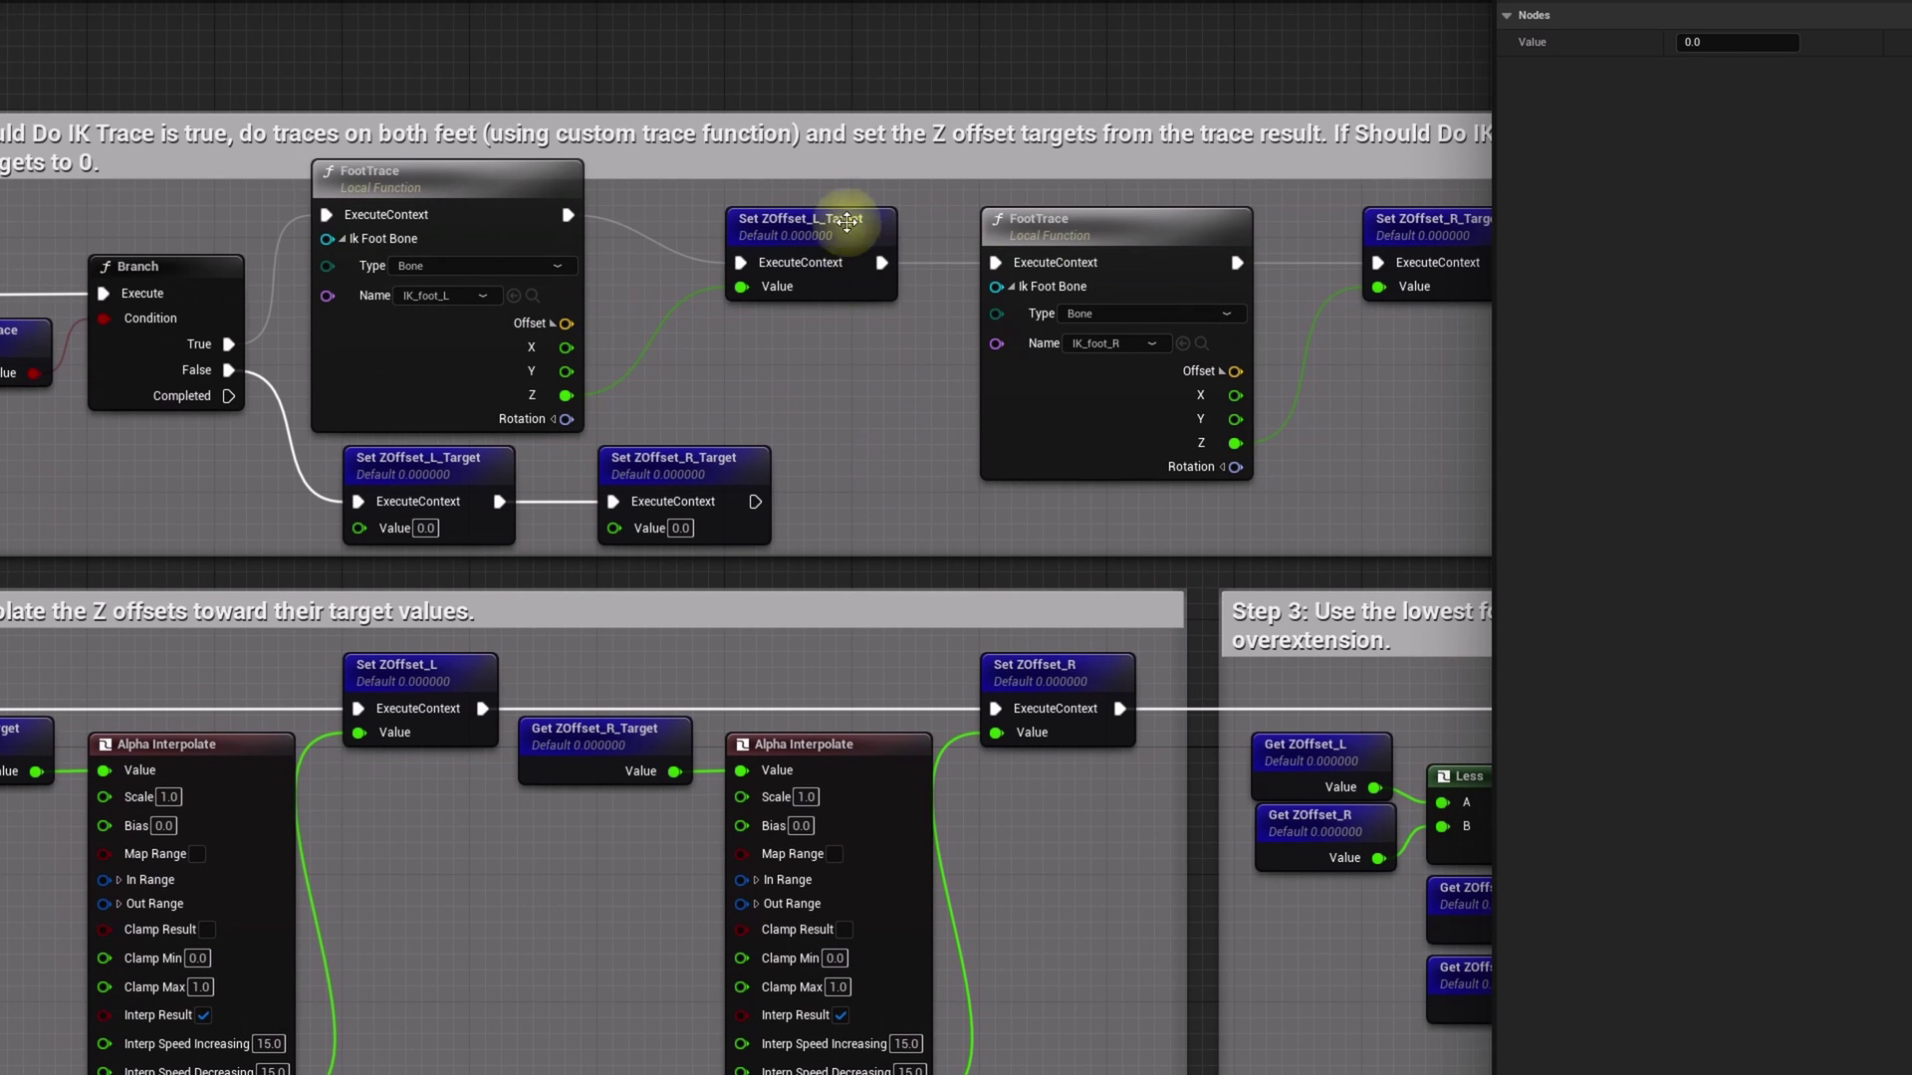
Promote the left FootTrace Rotation to a variable set right after Set ZOffset_L_Target.
{"action": "left_click", "coordinate": [826, 211]}
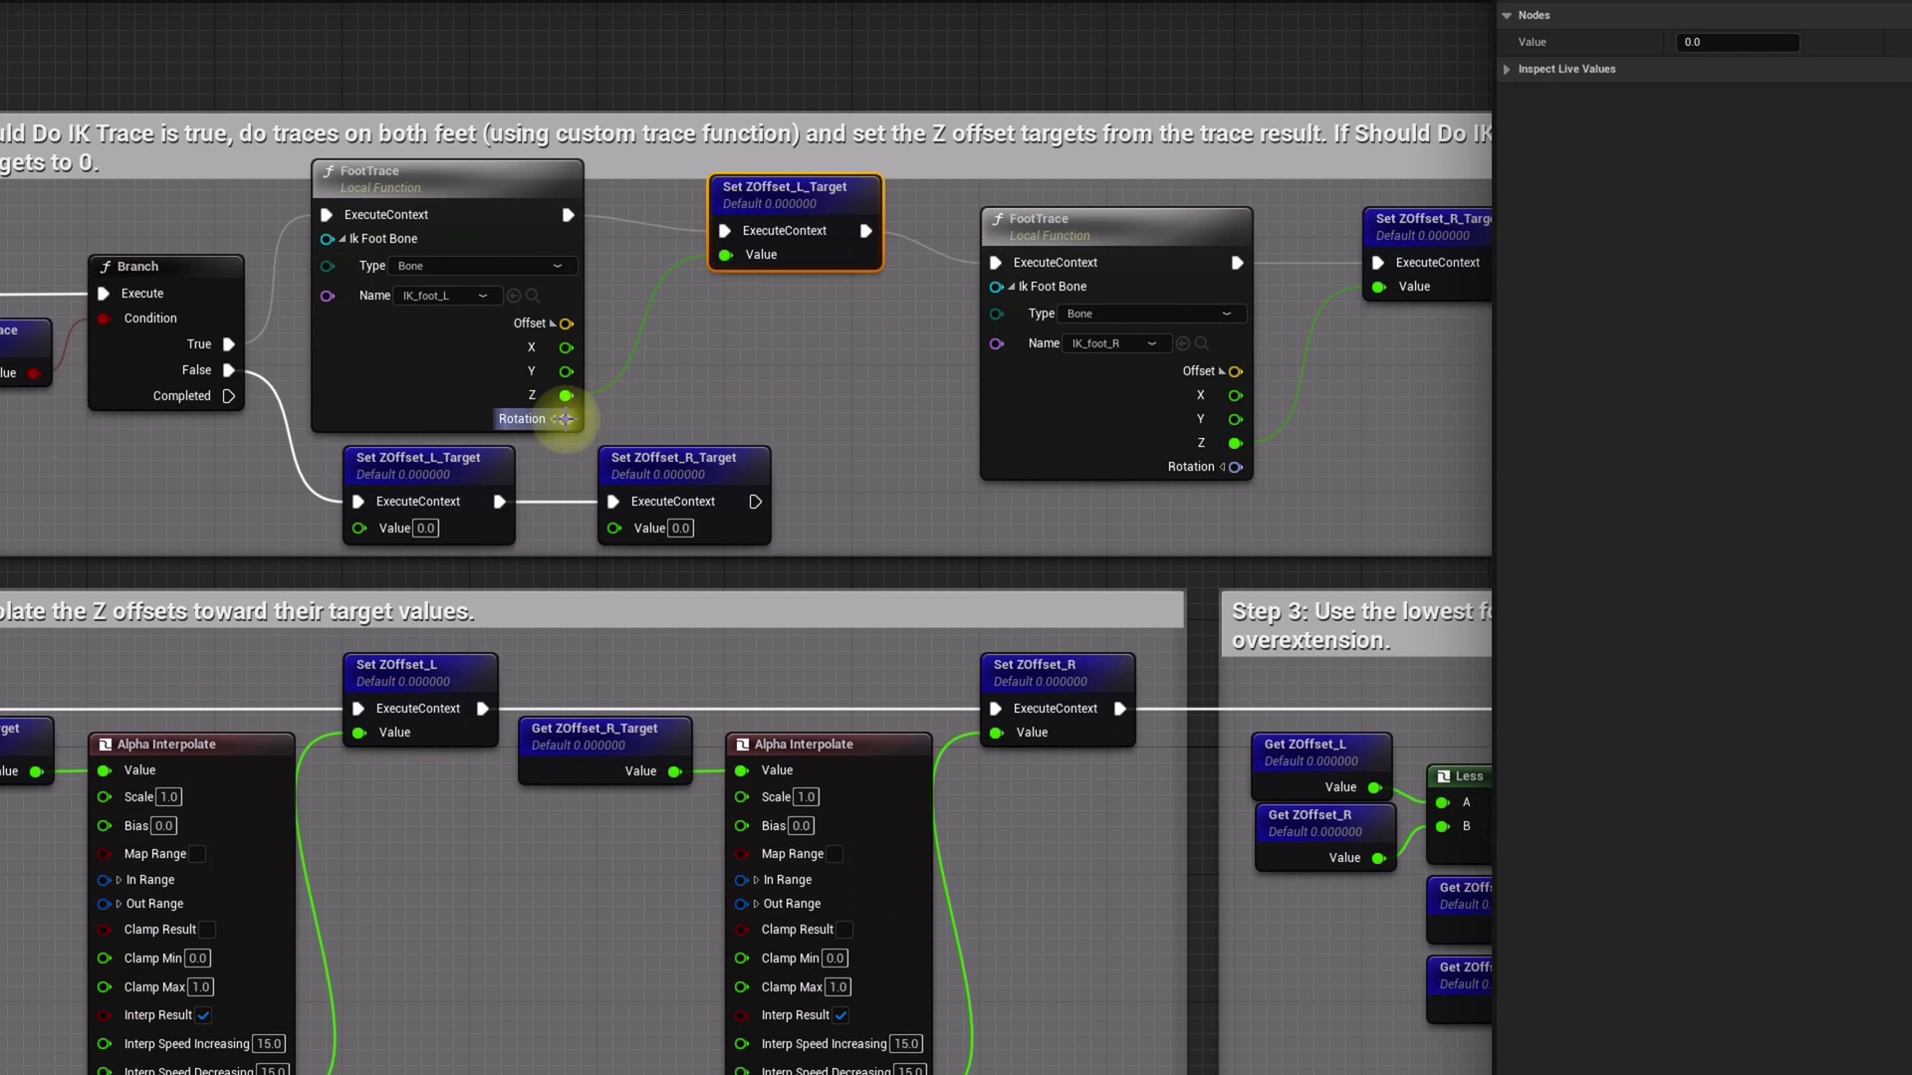
{"action": "left_click_drag", "start_coordinate": [564, 420], "coordinate": [759, 315]}
{"action": "left_click", "coordinate": [820, 413]}
{"action": "mouse_move", "coordinate": [865, 230]}
{"action": "left_mouse_down"}
{"action": "mouse_move", "coordinate": [751, 350]}
{"action": "mouse_move", "coordinate": [687, 374]}
{"action": "left_mouse_up"}
{"action": "left_click_drag", "start_coordinate": [822, 343], "coordinate": [790, 311]}
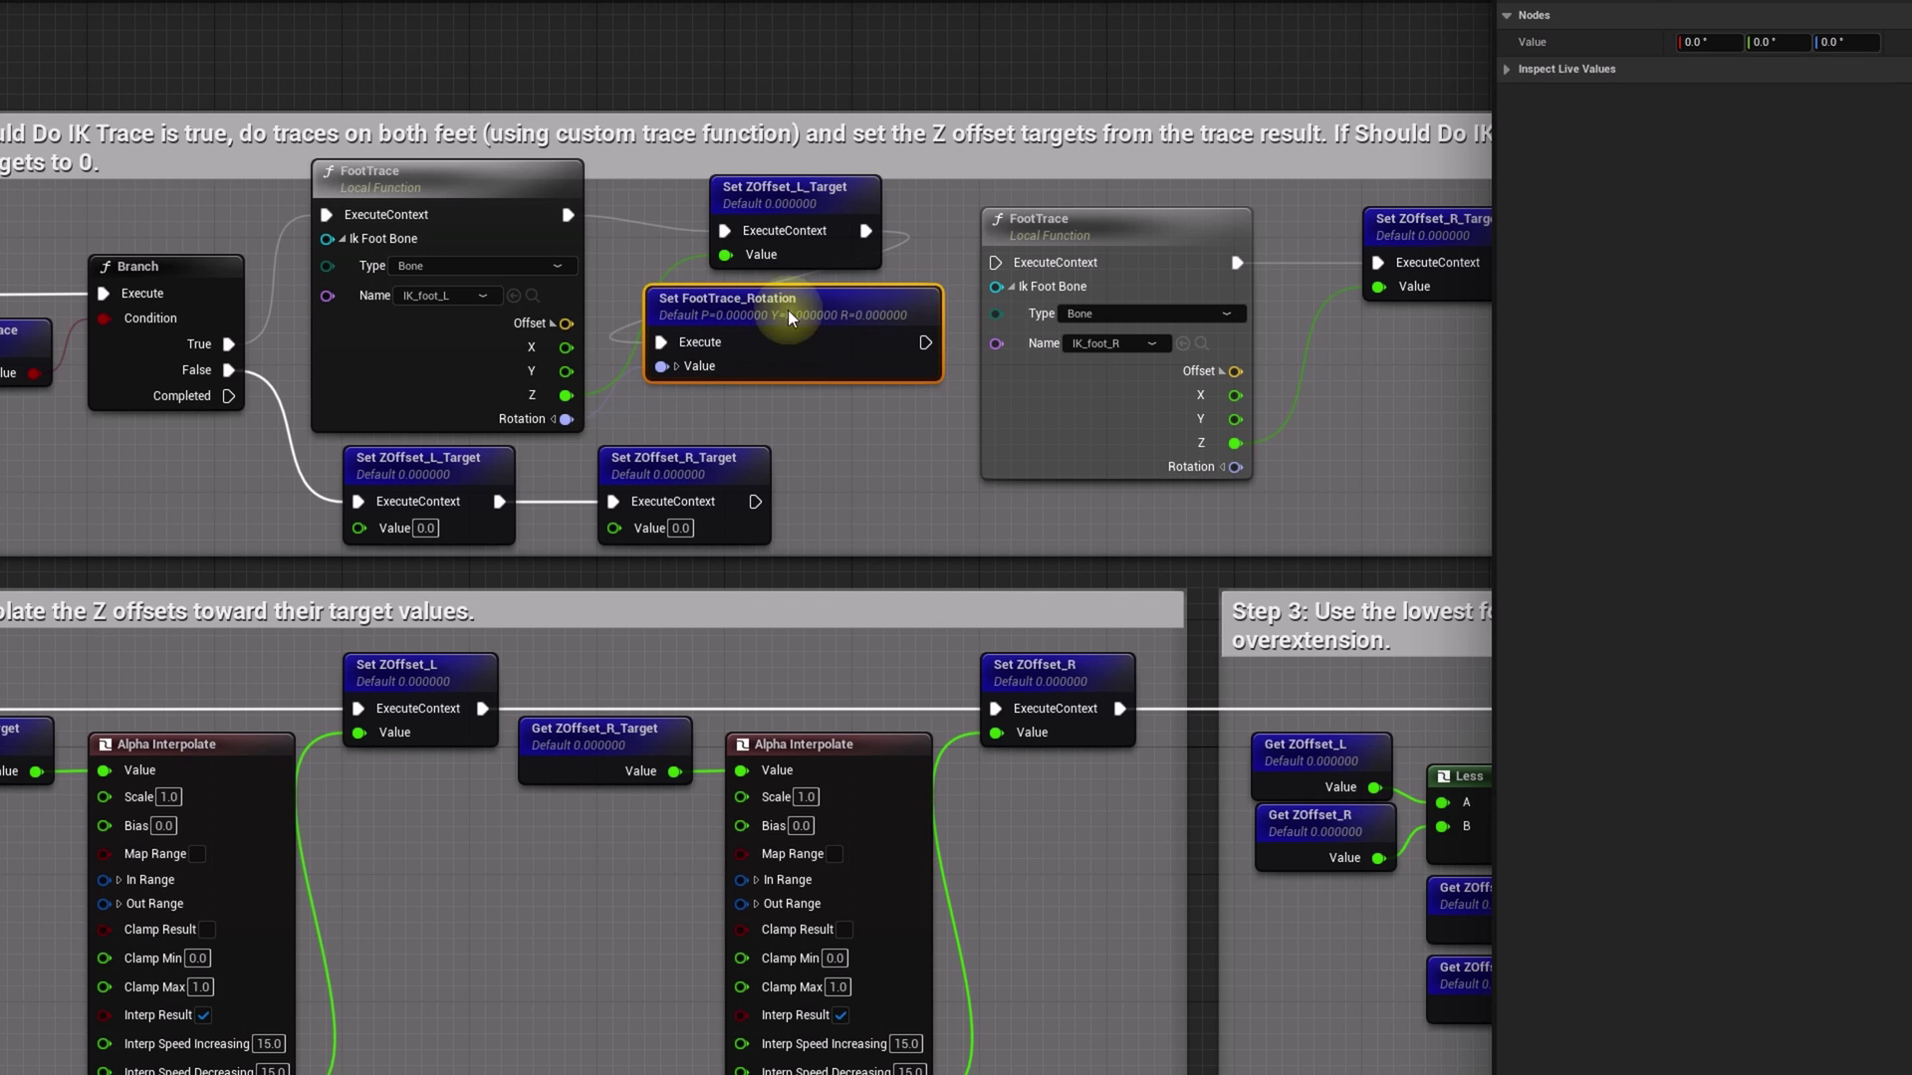
{"action": "left_click_drag", "start_coordinate": [925, 341], "coordinate": [994, 262]}
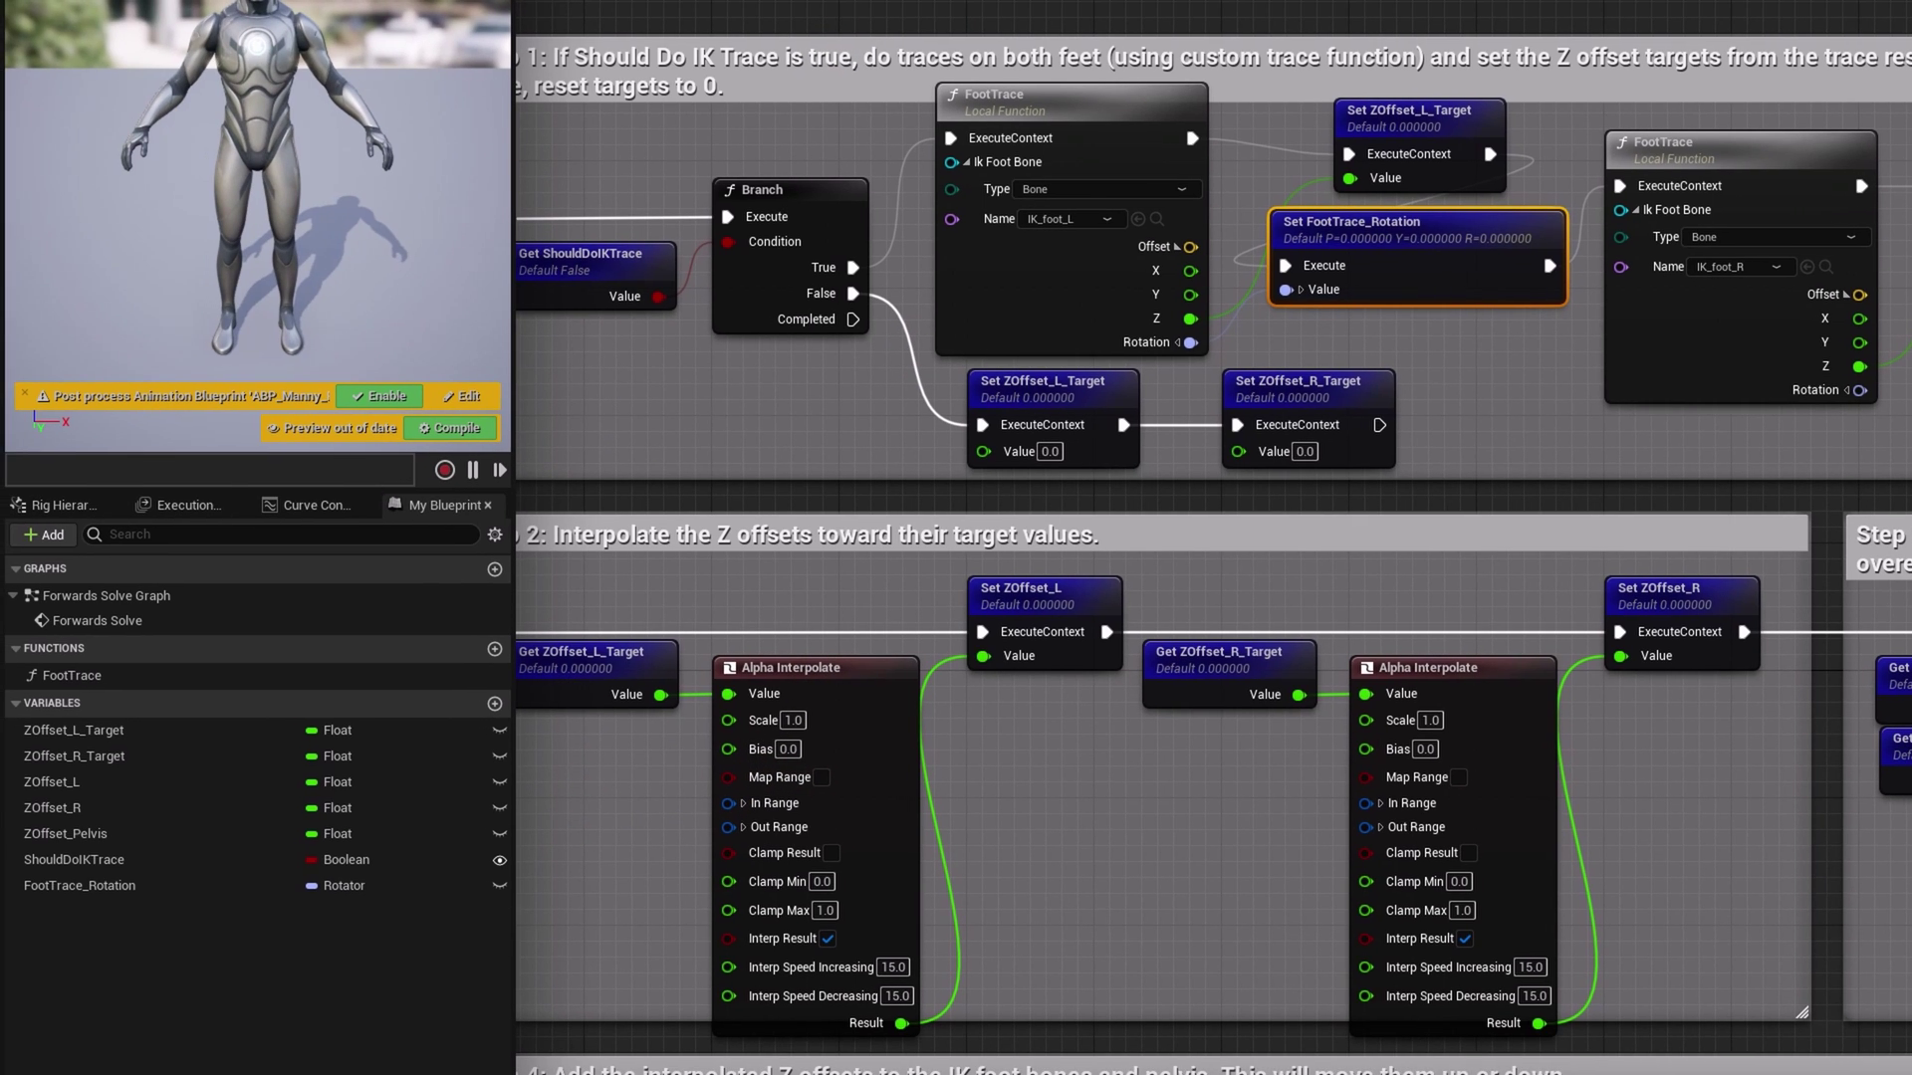
{"action": "double_click", "coordinate": [158, 888]}
{"action": "type", "text": "_L"}
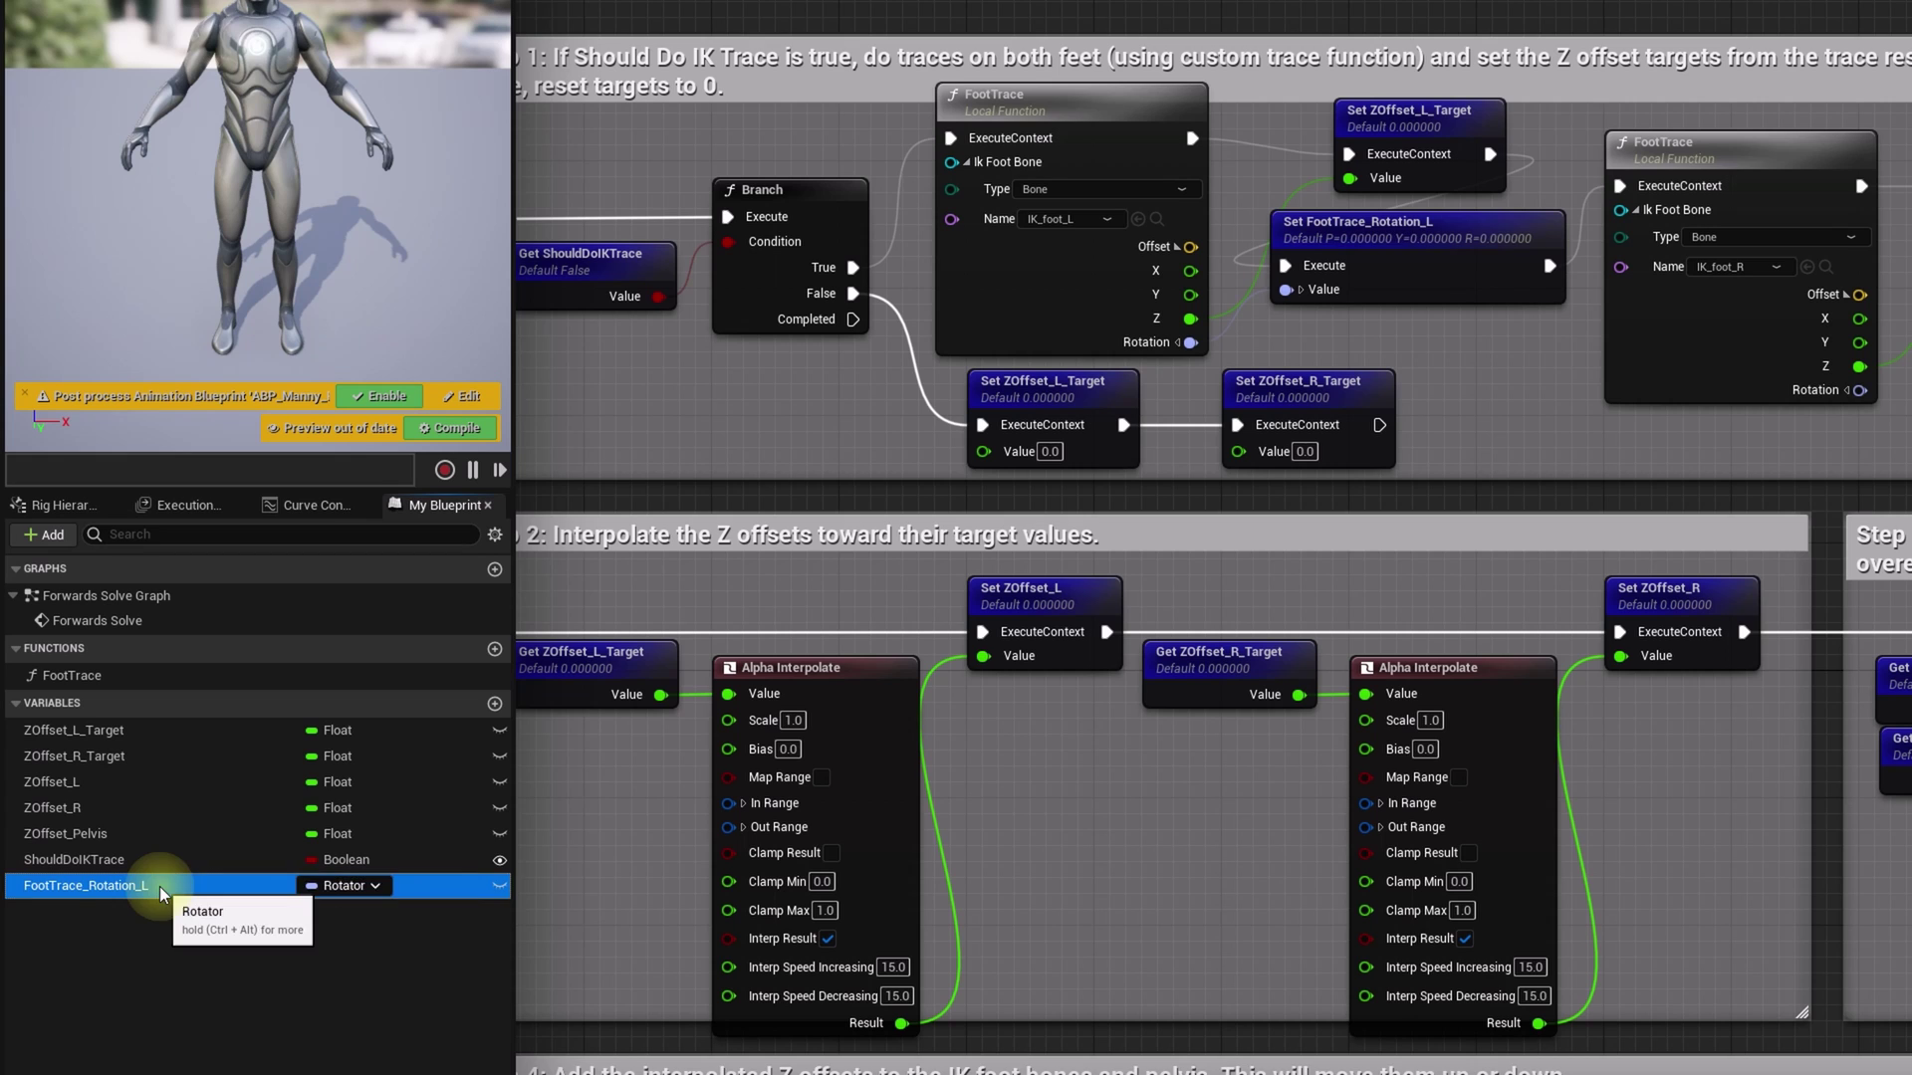
Name the left variable FootTrace_Rotation_L and store the right trace's Rotation in FootTrace_1_Rotation_R.
{"action": "key", "text": "Return"}
{"action": "right_click_drag", "start_coordinate": [1867, 341], "coordinate": [1389, 304]}
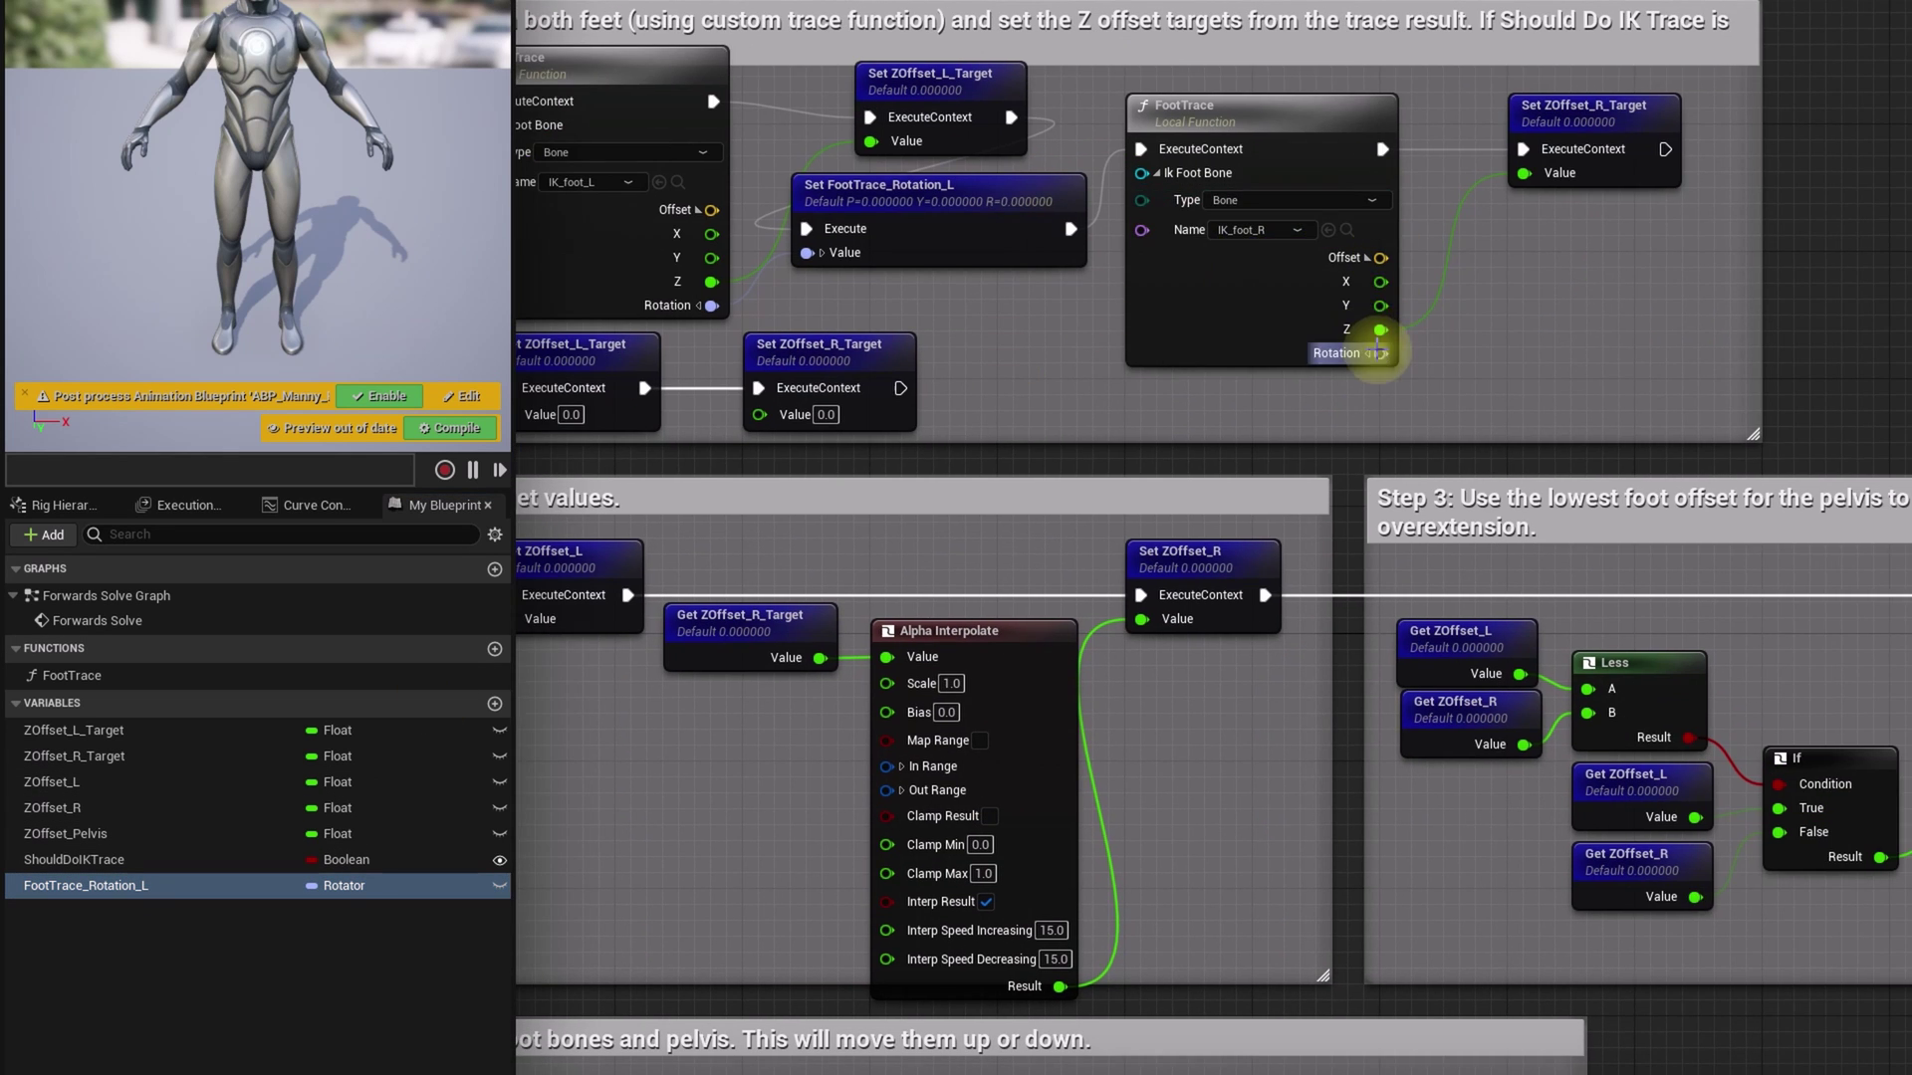
{"action": "left_click_drag", "start_coordinate": [1380, 353], "coordinate": [1508, 315]}
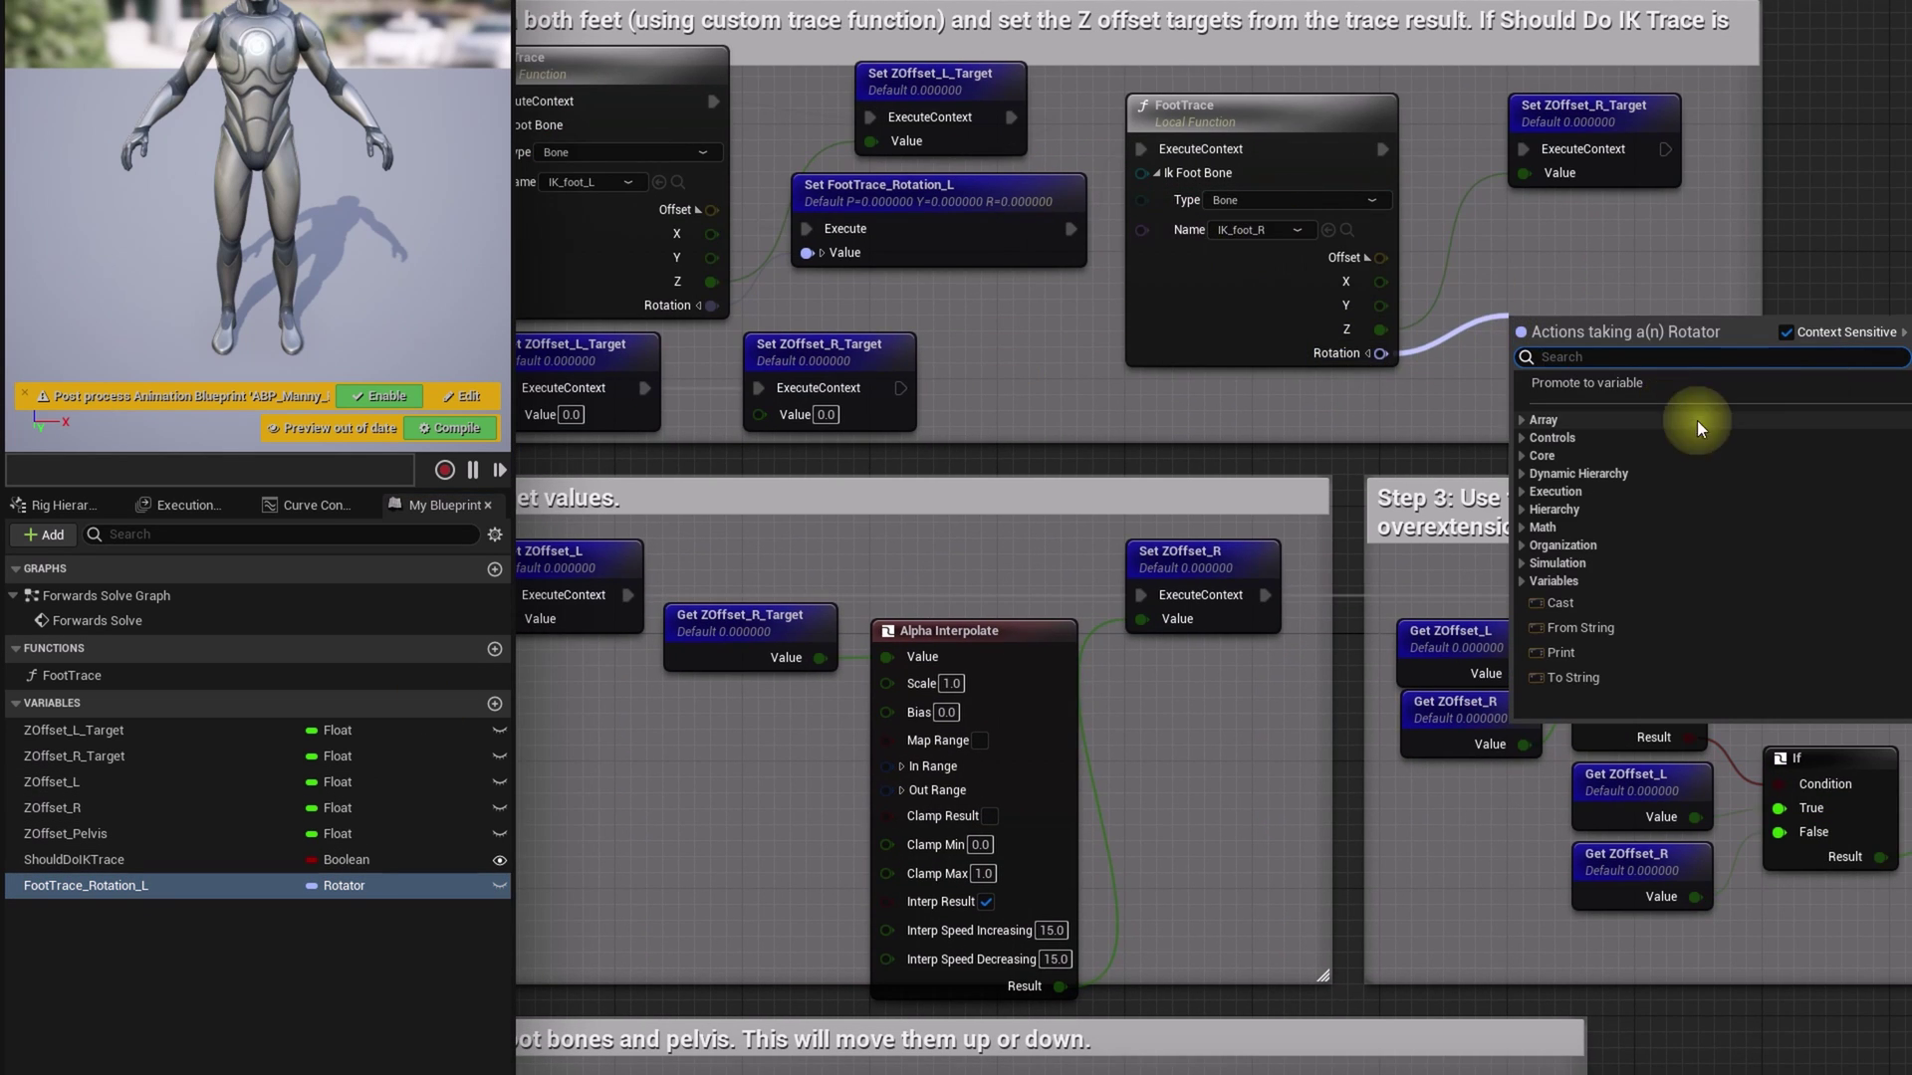
{"action": "left_click", "coordinate": [1611, 385]}
{"action": "mouse_move", "coordinate": [1665, 169]}
{"action": "left_mouse_down"}
{"action": "mouse_move", "coordinate": [1638, 166]}
{"action": "mouse_move", "coordinate": [1524, 371]}
{"action": "left_mouse_up"}
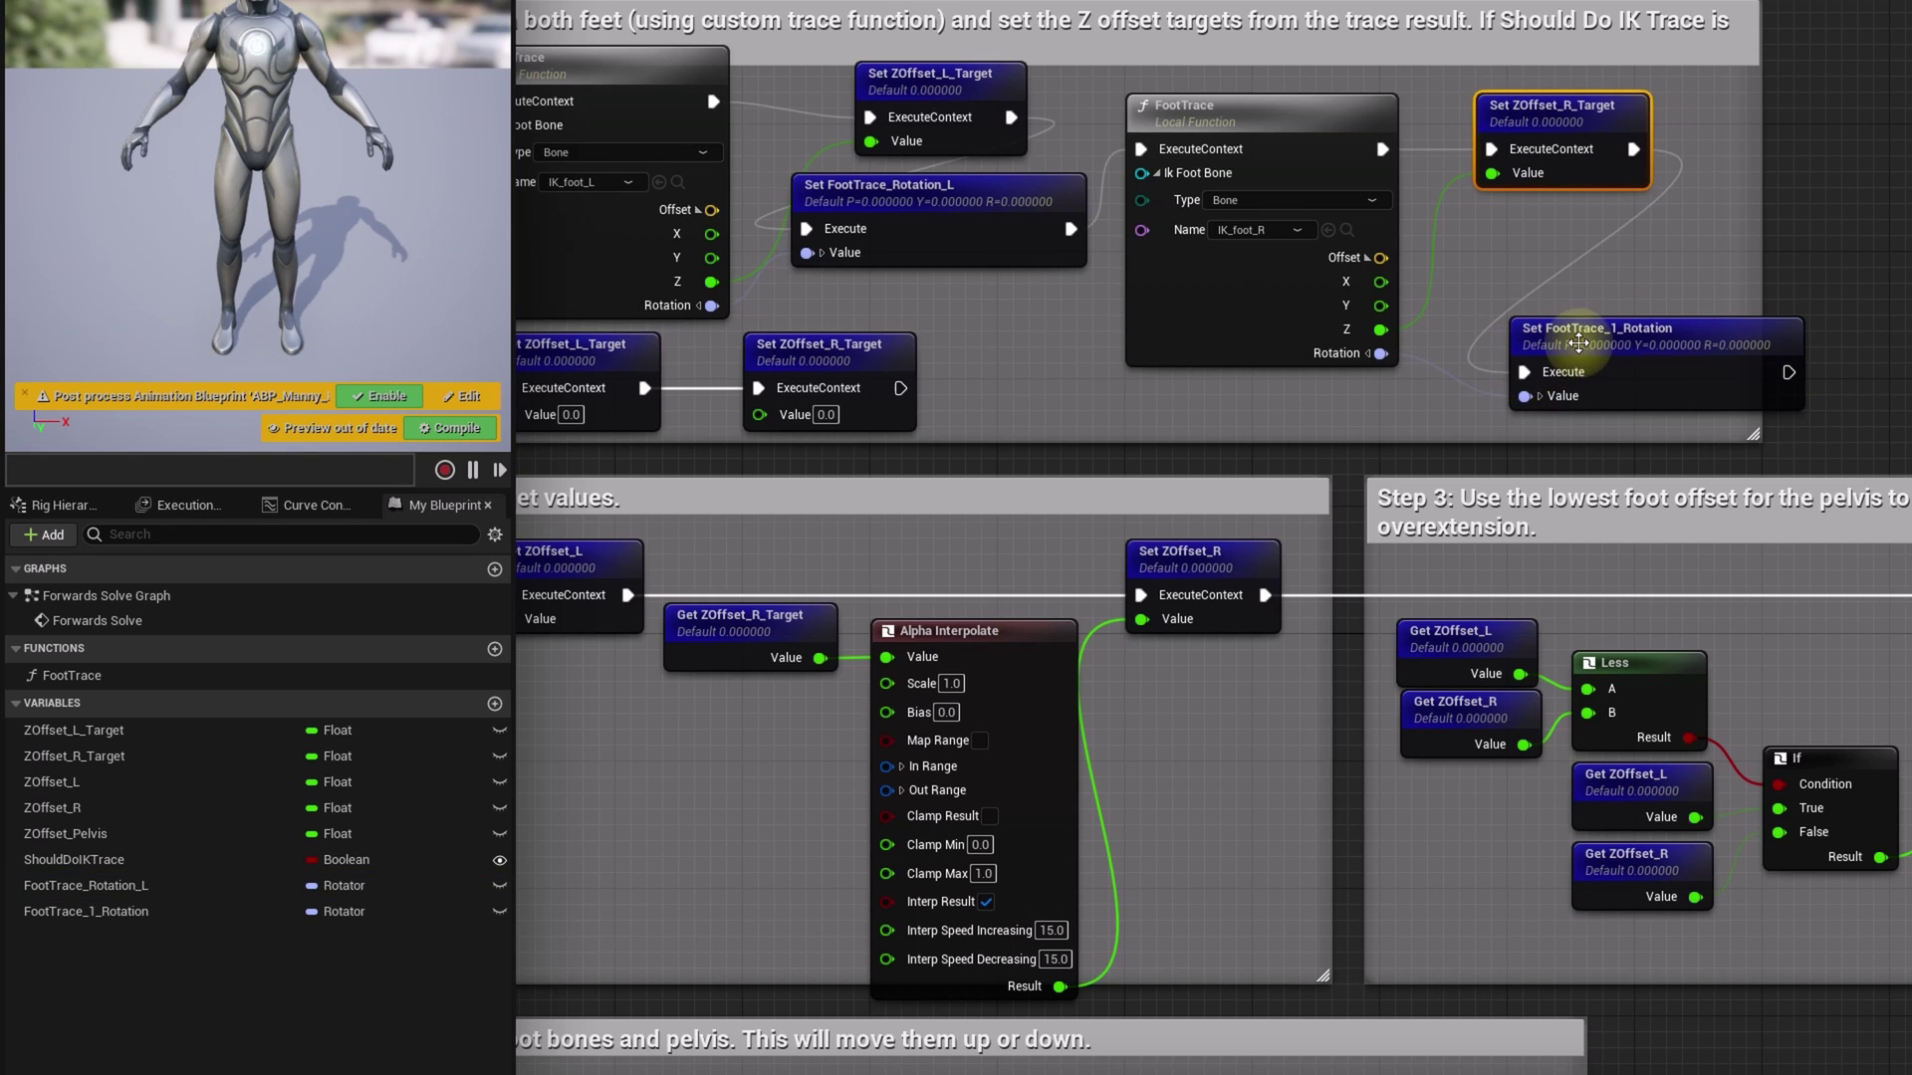
{"action": "left_click_drag", "start_coordinate": [1613, 328], "coordinate": [1594, 262]}
{"action": "left_click", "coordinate": [212, 911]}
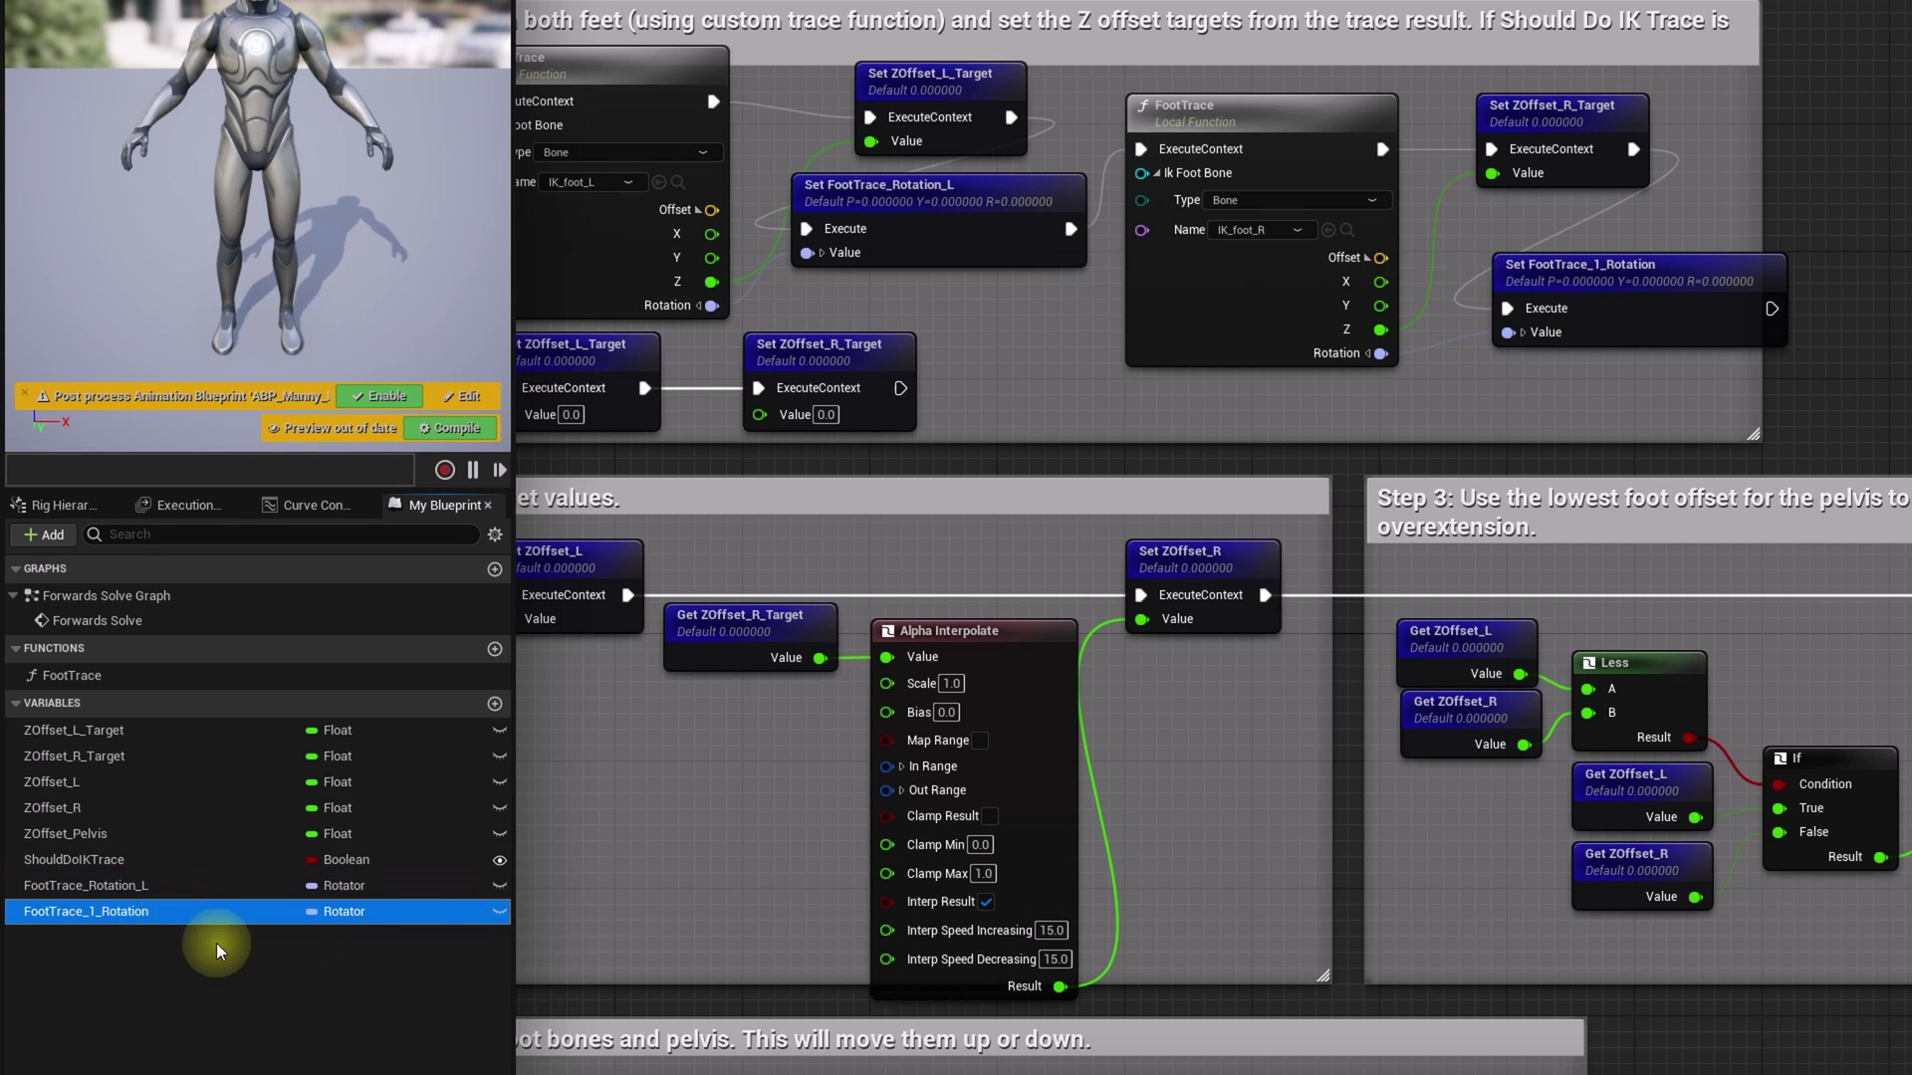
{"action": "left_click", "coordinate": [209, 911]}
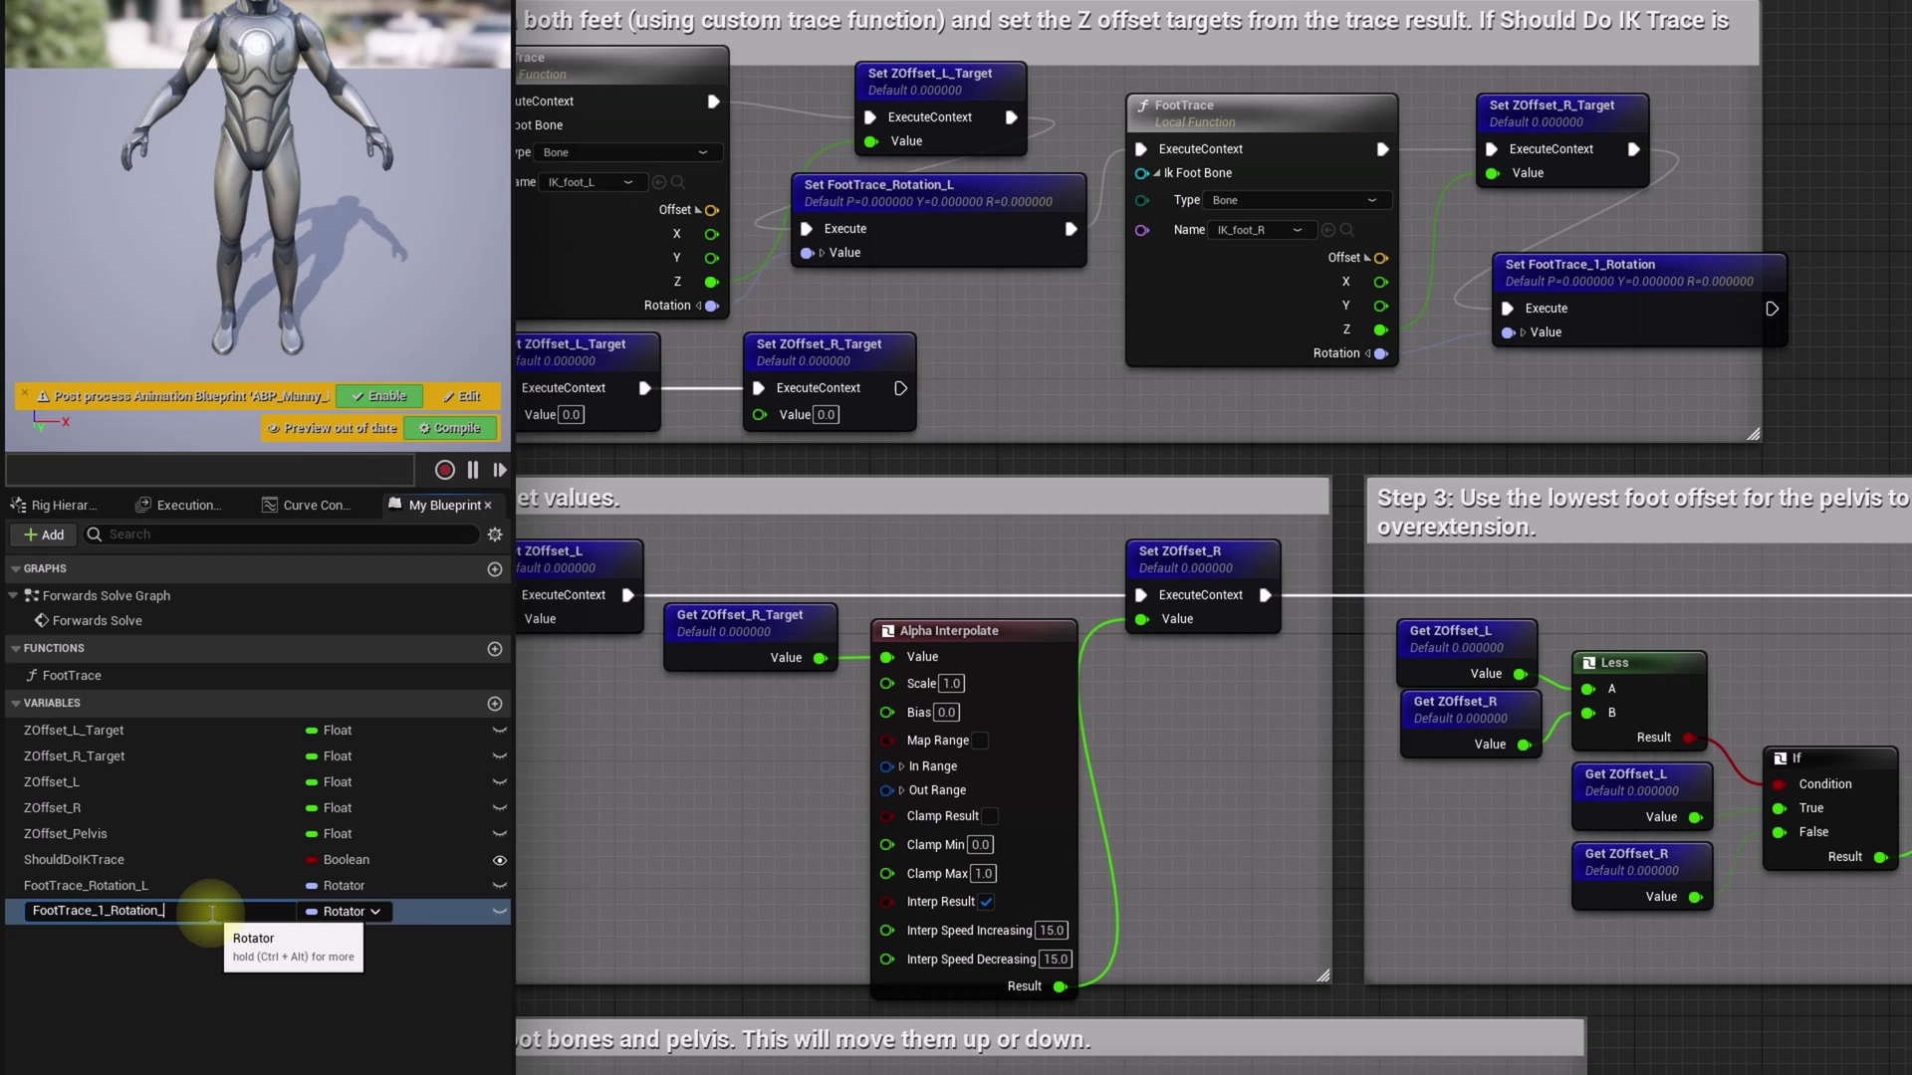
{"action": "type", "text": "R"}
{"action": "key", "text": "Return"}
Add setter nodes for FootTrace_Rotation_L and FootTrace_1_Rotation_R to the reset chain.
{"action": "mouse_move", "coordinate": [89, 885]}
{"action": "left_mouse_down", "text": "alt"}
{"action": "mouse_move", "coordinate": [1055, 456]}
{"action": "mouse_move", "coordinate": [922, 385]}
{"action": "mouse_move", "coordinate": [1075, 427]}
{"action": "mouse_move", "coordinate": [1001, 377]}
{"action": "left_mouse_up", "text": "alt"}
{"action": "mouse_move", "coordinate": [90, 911]}
{"action": "left_mouse_down"}
{"action": "mouse_move", "coordinate": [1334, 410]}
{"action": "mouse_move", "coordinate": [1353, 453]}
{"action": "mouse_move", "coordinate": [1383, 400]}
{"action": "left_mouse_up"}
{"action": "left_click", "coordinate": [1400, 462]}
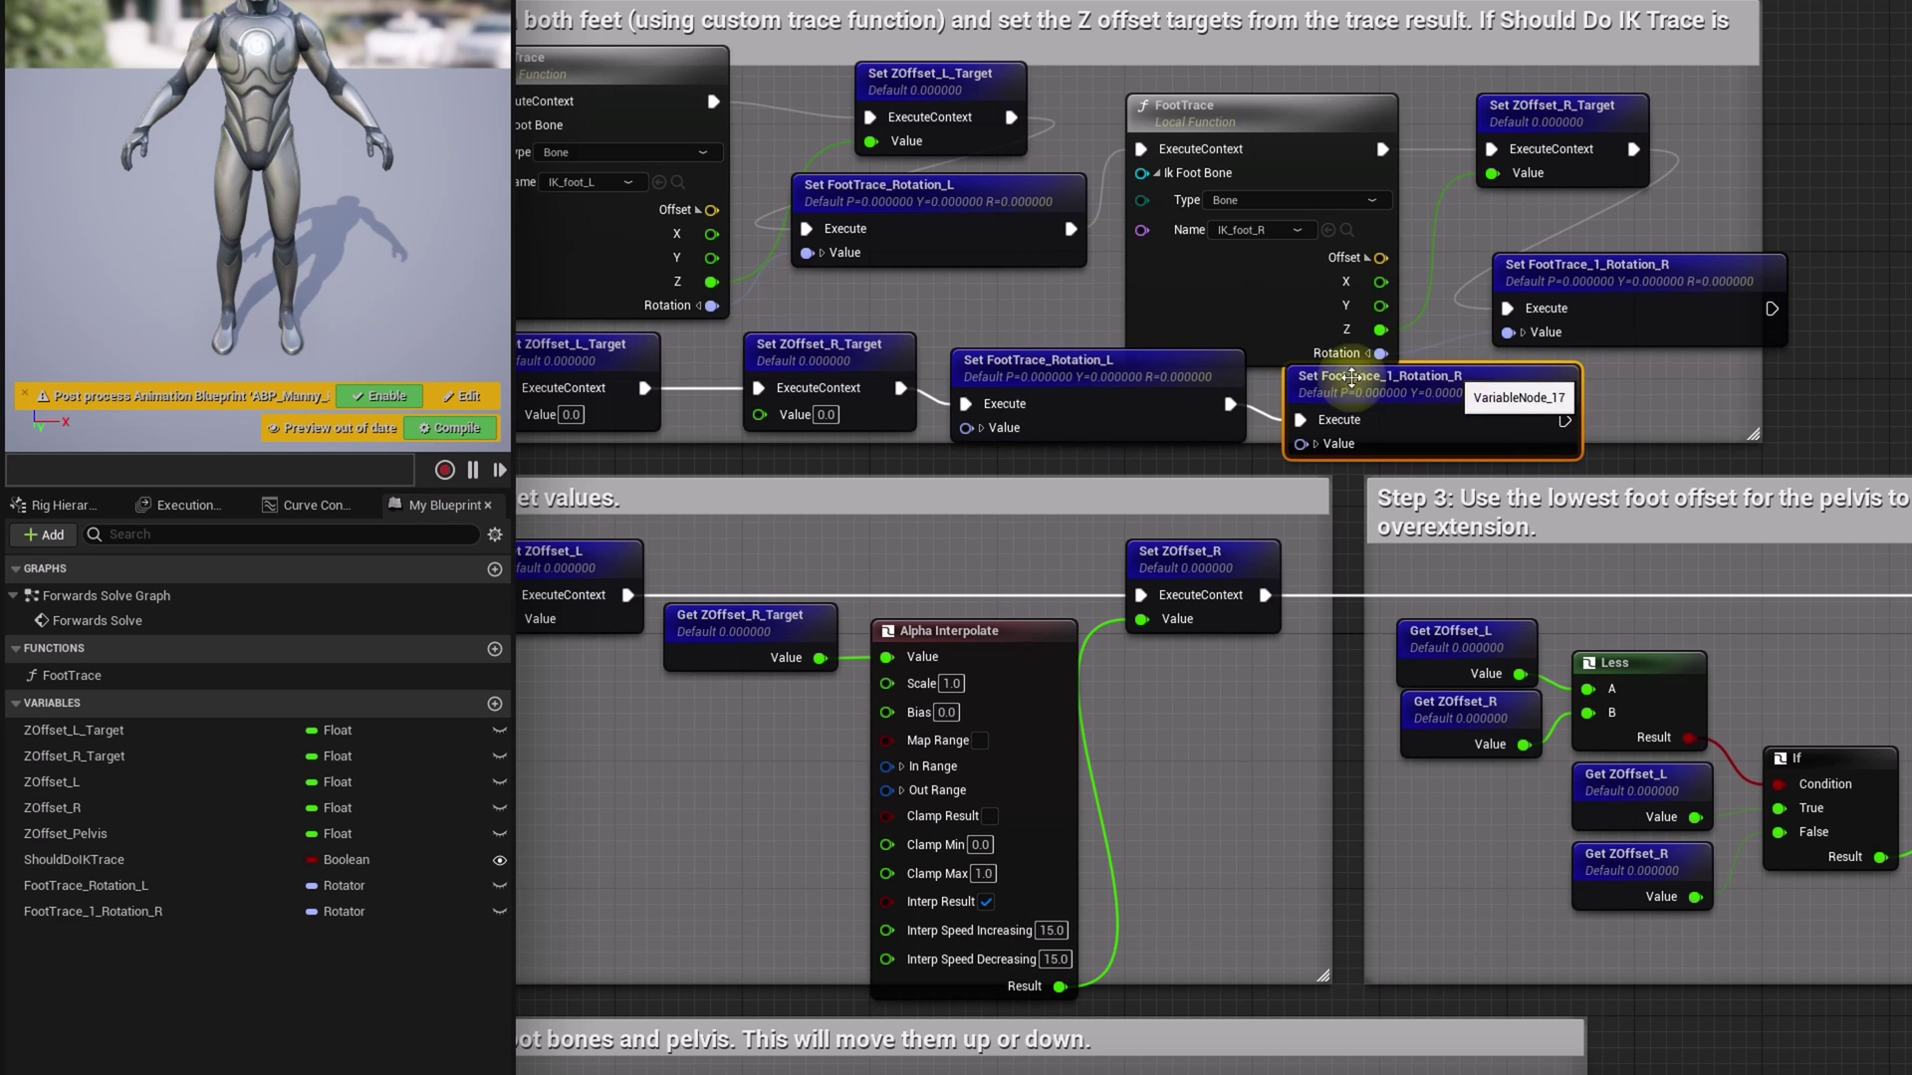
{"action": "mouse_move", "coordinate": [1623, 836]}
{"action": "right_mouse_down"}
{"action": "mouse_move", "coordinate": [1432, 466]}
{"action": "mouse_move", "coordinate": [1450, 630]}
{"action": "right_mouse_up"}
Place getter nodes for FootTrace_Rotation_L and FootTrace_1_Rotation_R near Modify Transforms.
{"action": "left_click_drag", "start_coordinate": [90, 885], "coordinate": [1284, 724]}
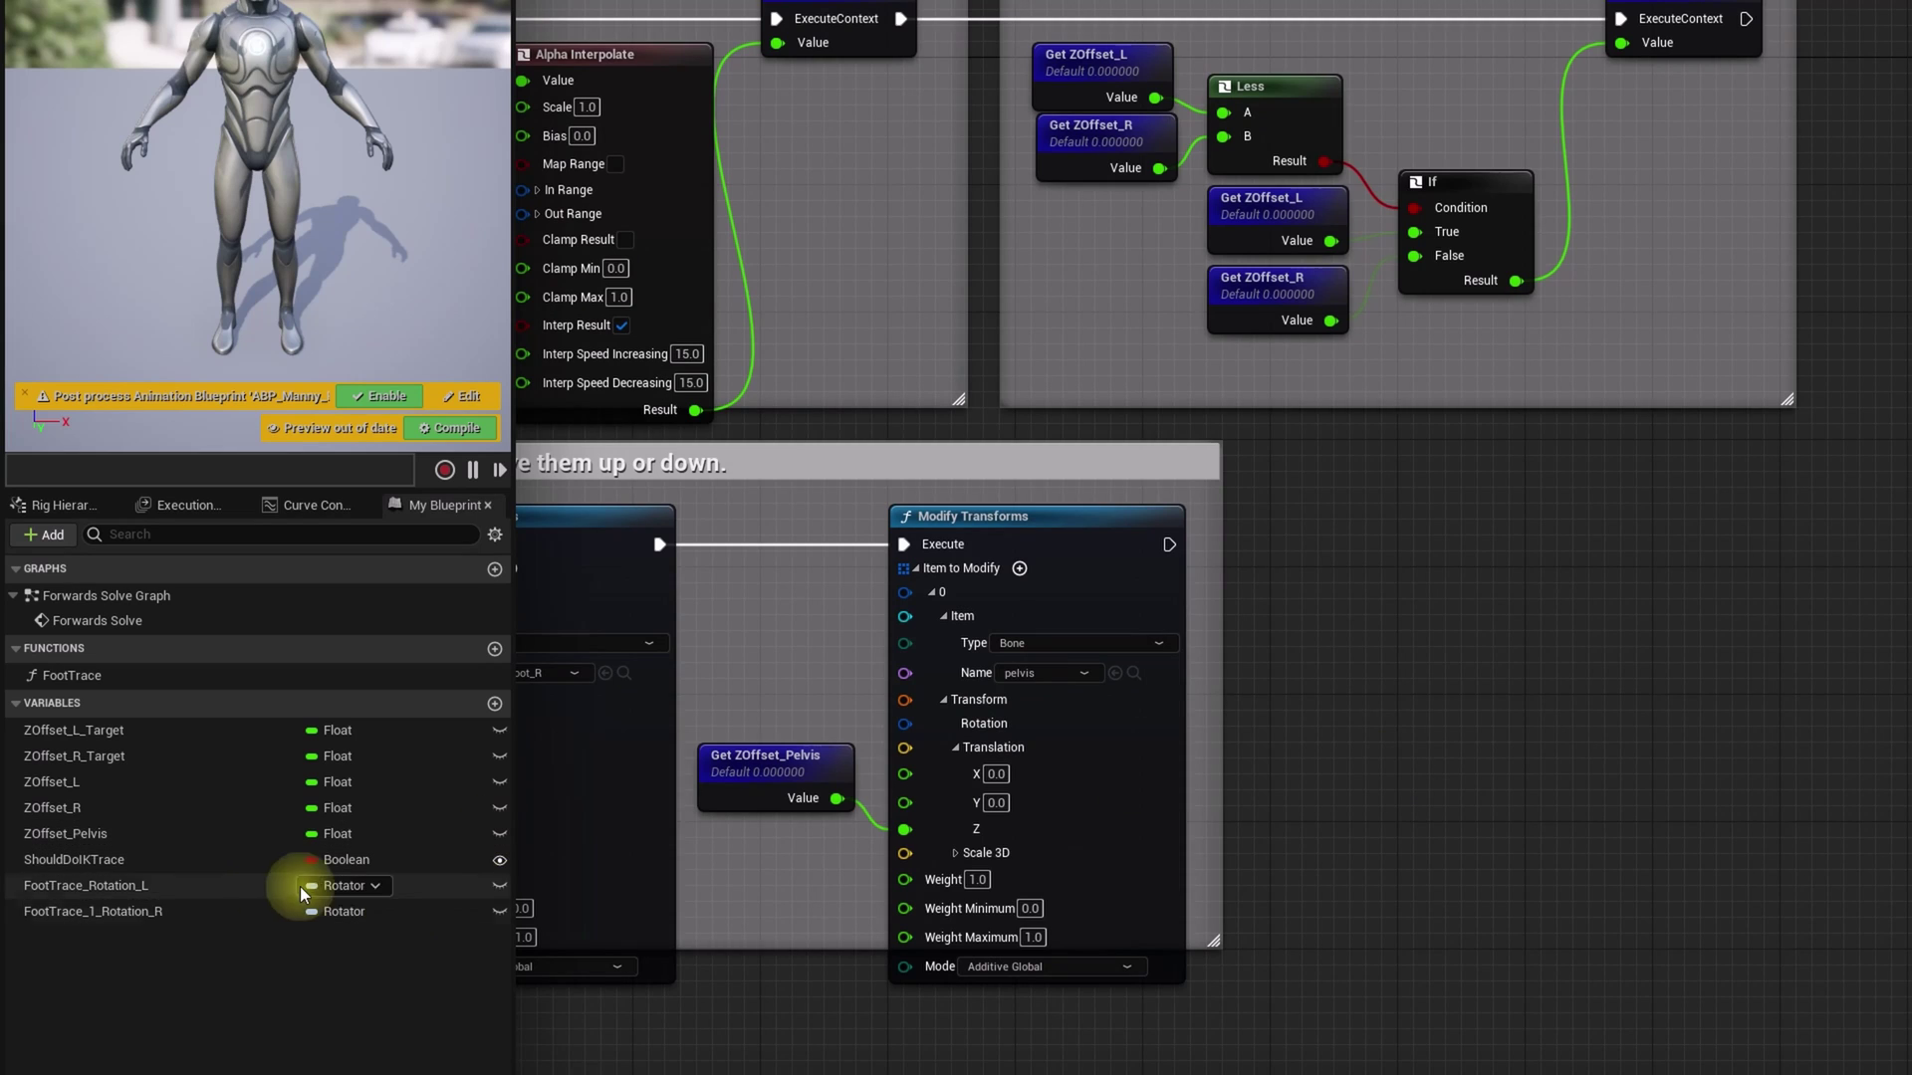
{"action": "left_click", "coordinate": [1394, 772]}
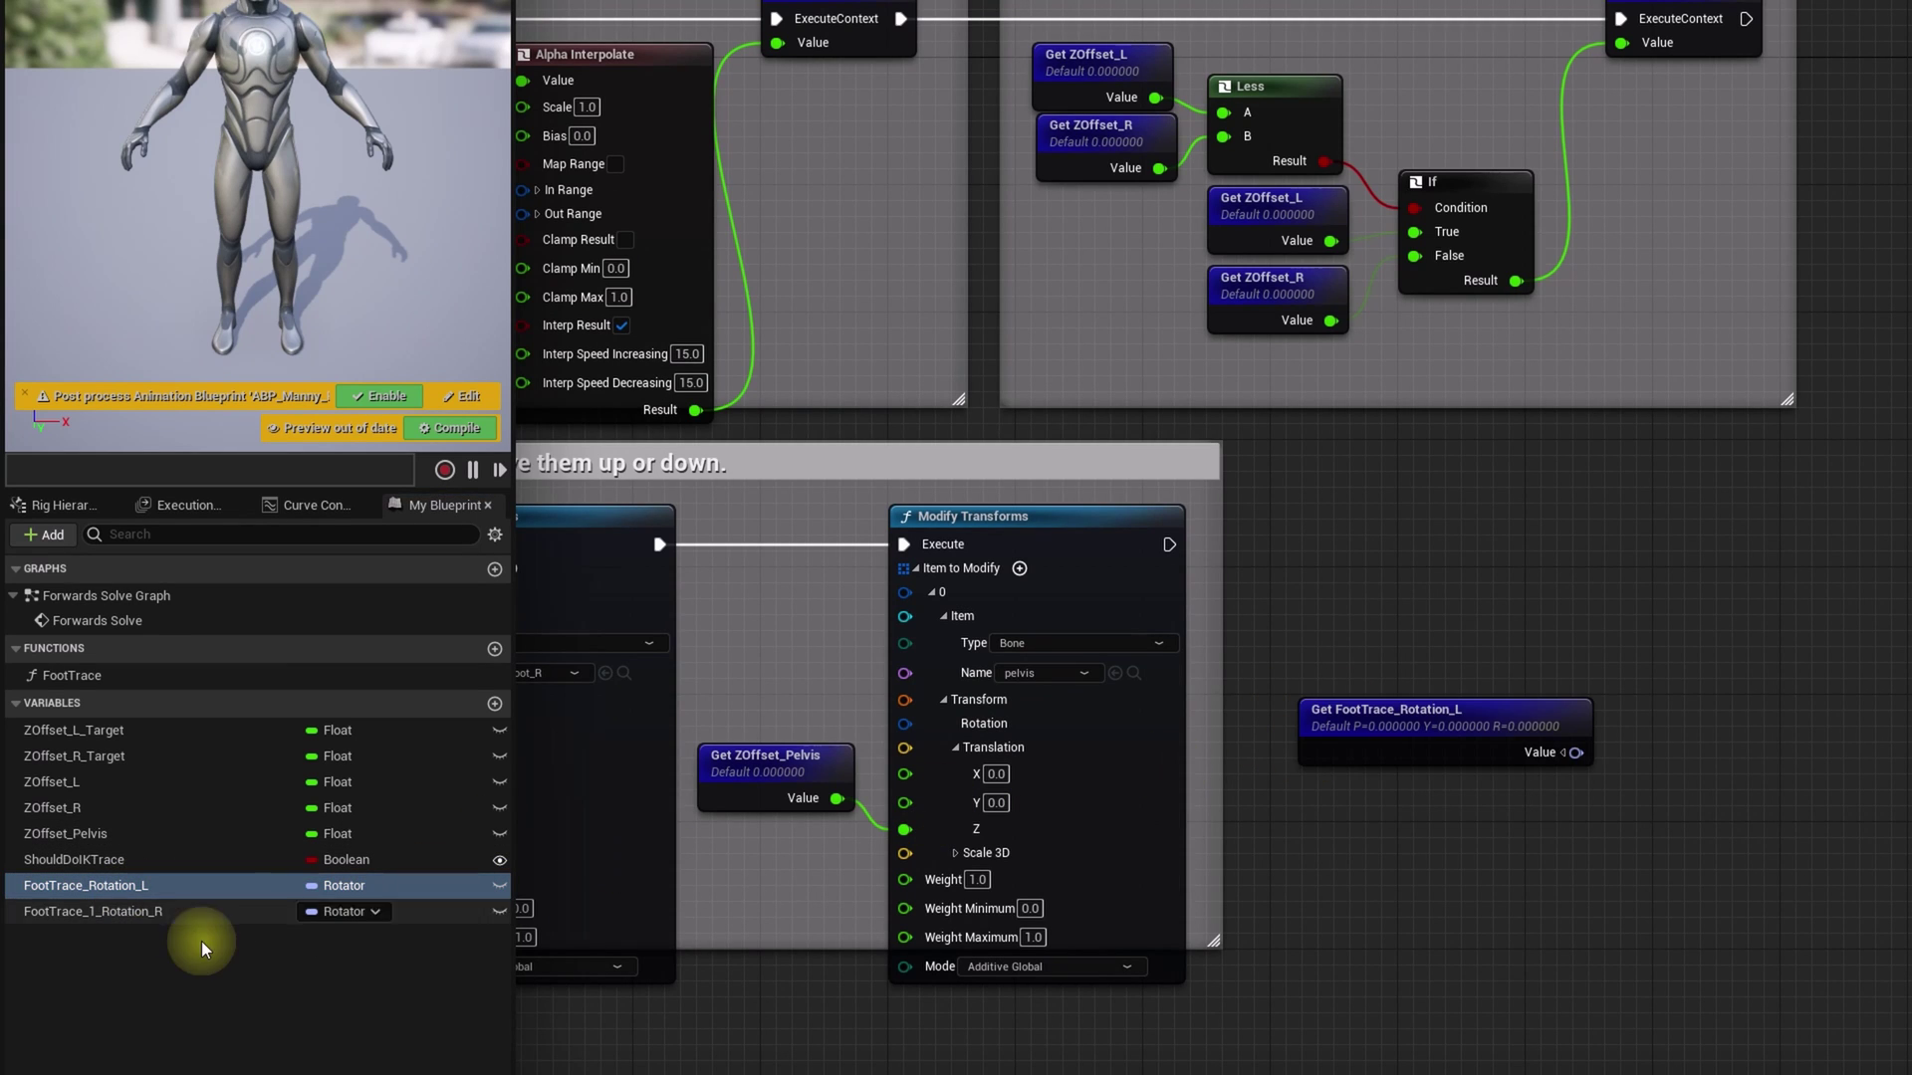
{"action": "mouse_move", "coordinate": [150, 911]}
{"action": "left_mouse_down"}
{"action": "mouse_move", "coordinate": [1444, 874]}
{"action": "mouse_move", "coordinate": [1422, 971]}
{"action": "left_mouse_up"}
{"action": "left_click", "coordinate": [1439, 911]}
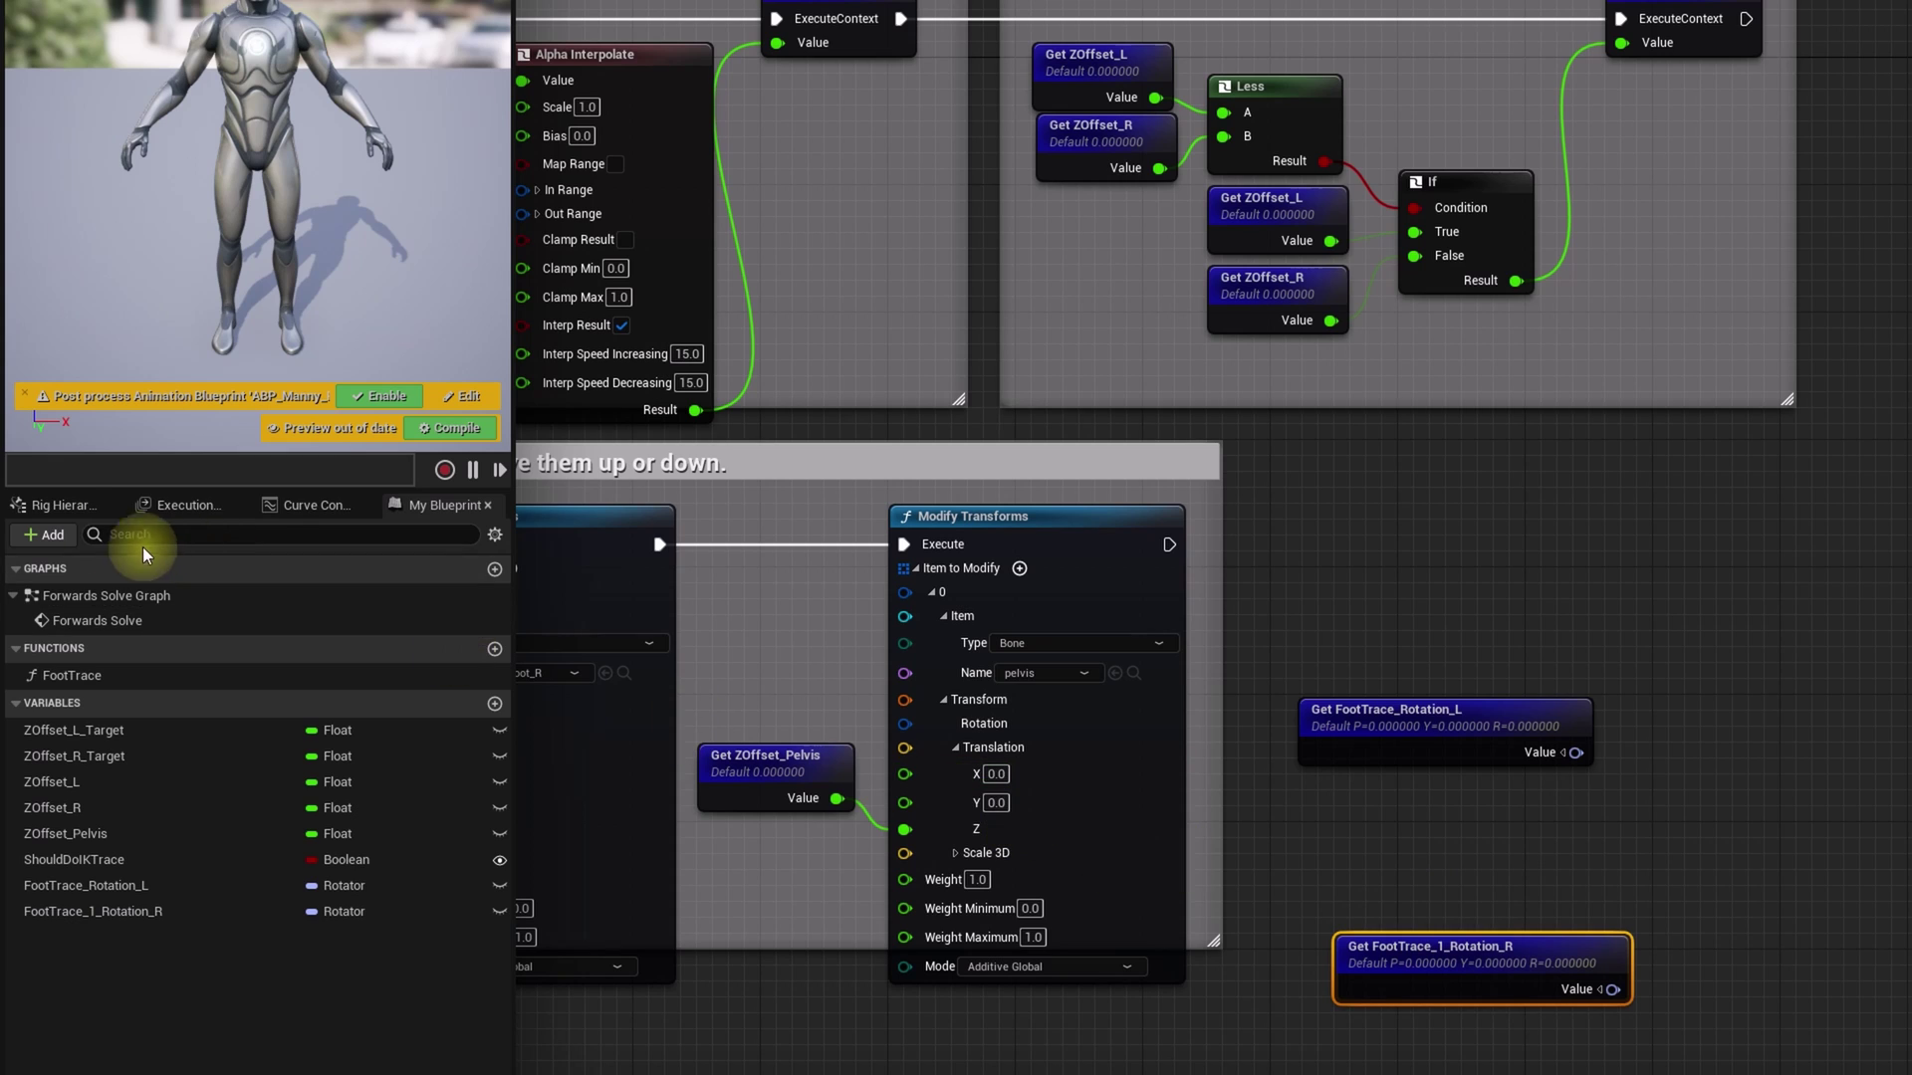
Add Offset Transform nodes for the IK_foot_L and IK_foot_R bones from the Rig Hierarchy.
{"action": "left_click", "coordinate": [68, 512]}
{"action": "left_click", "coordinate": [164, 530]}
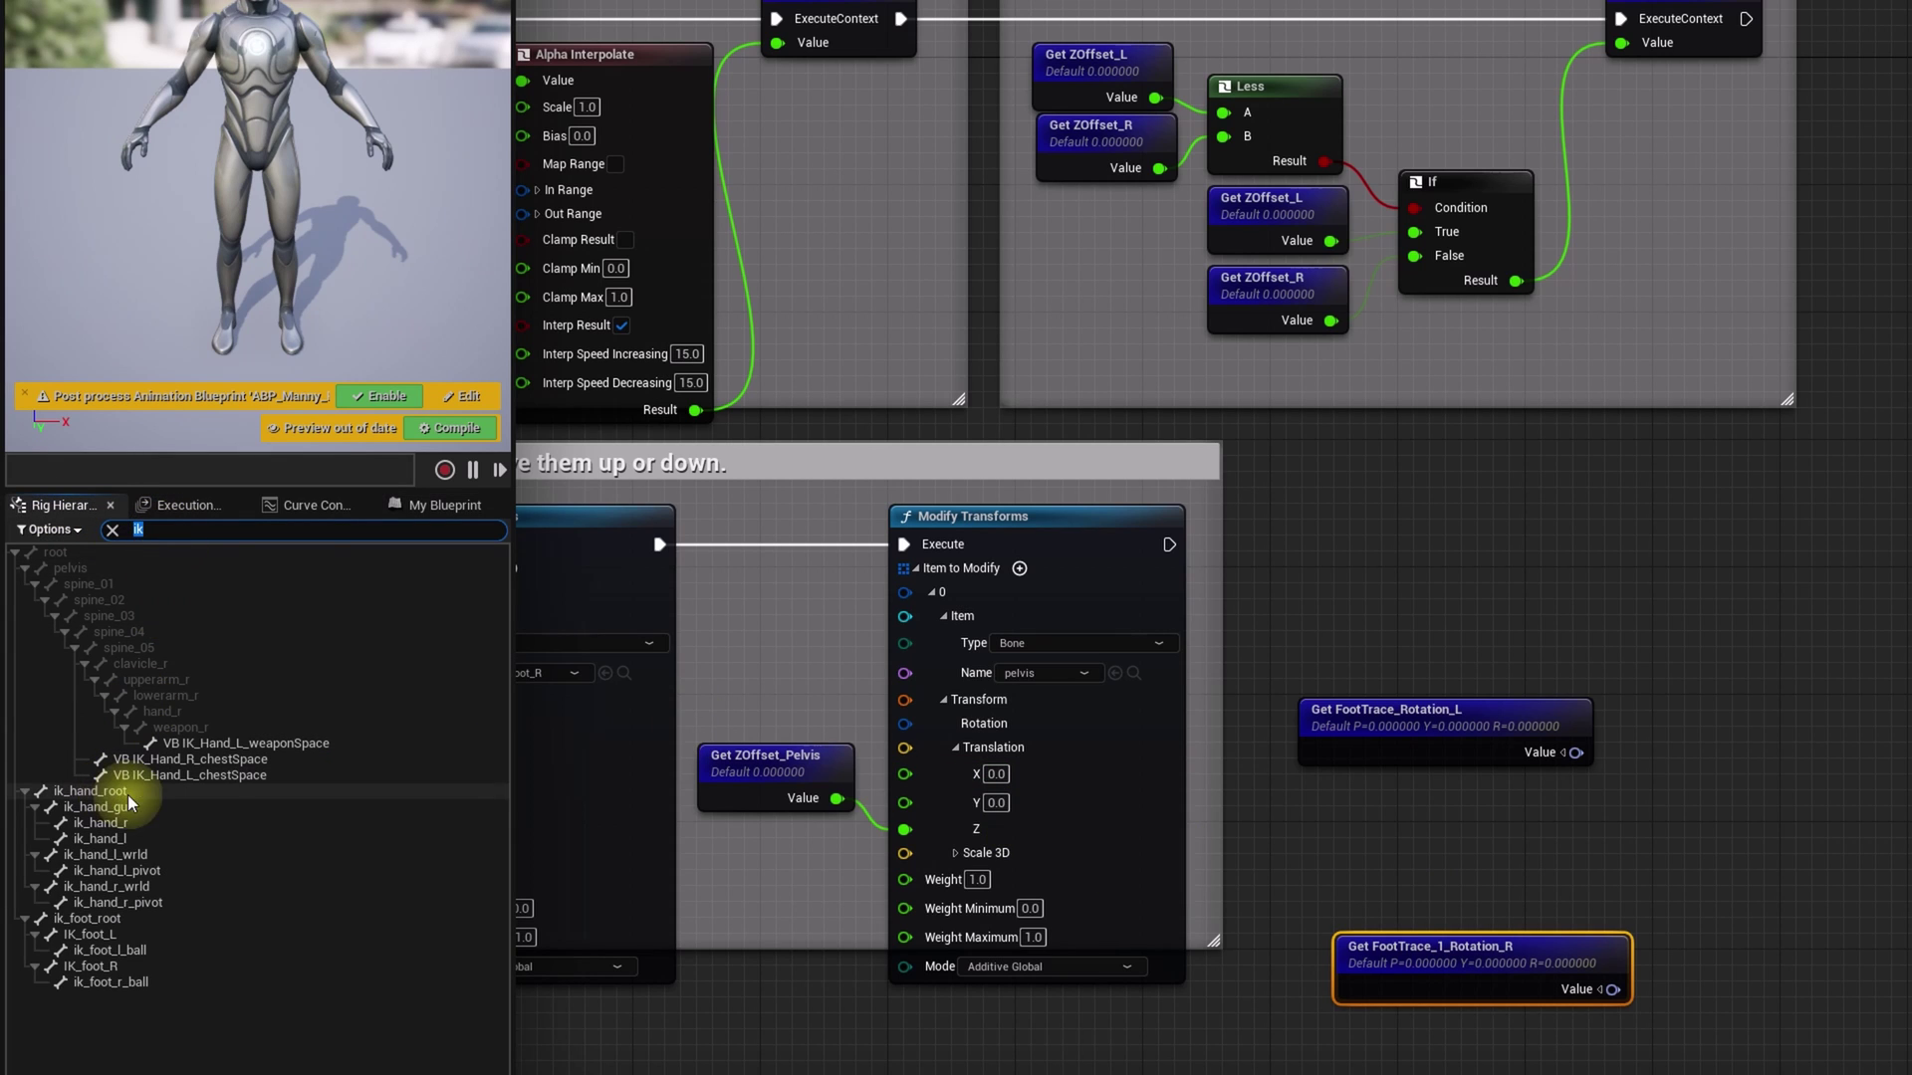
{"action": "left_click", "coordinate": [97, 934]}
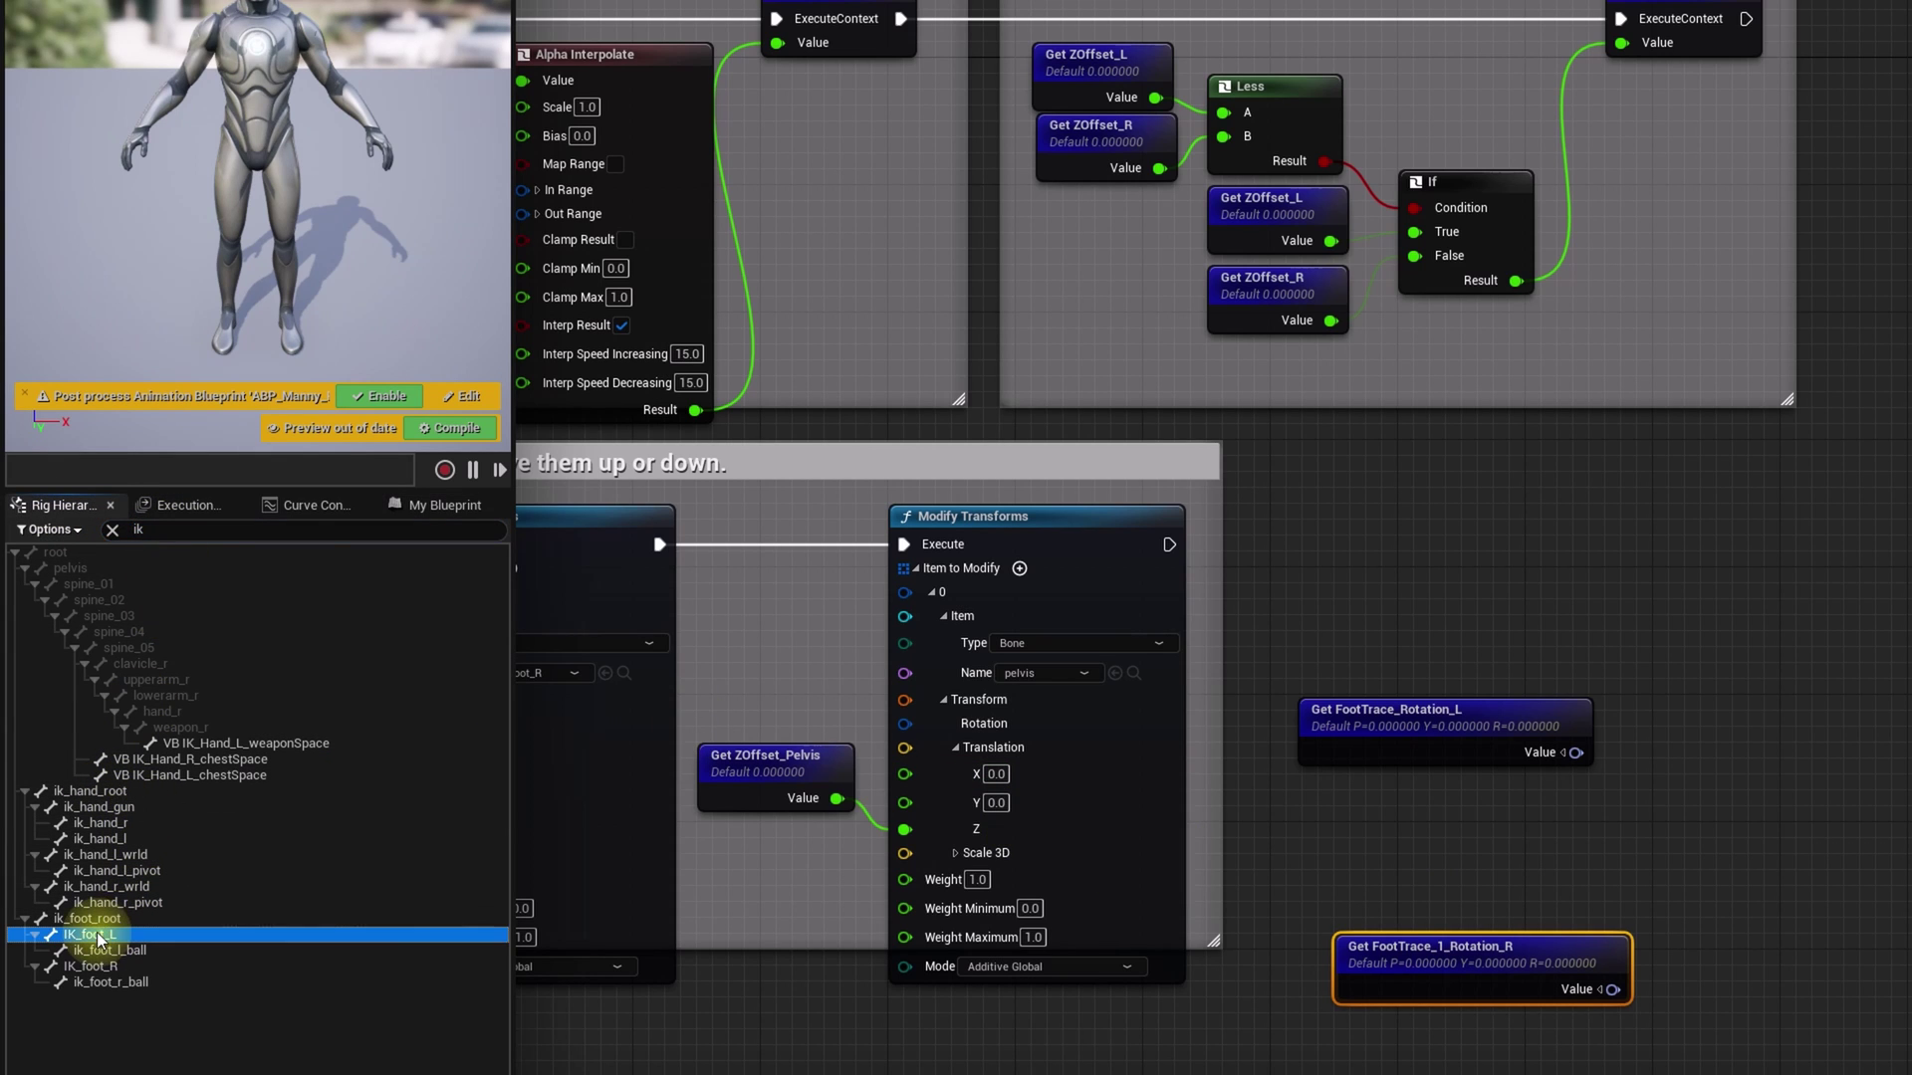
{"action": "left_click_drag", "start_coordinate": [97, 934], "coordinate": [1321, 613]}
{"action": "left_click_drag", "start_coordinate": [1532, 480], "coordinate": [1531, 480]}
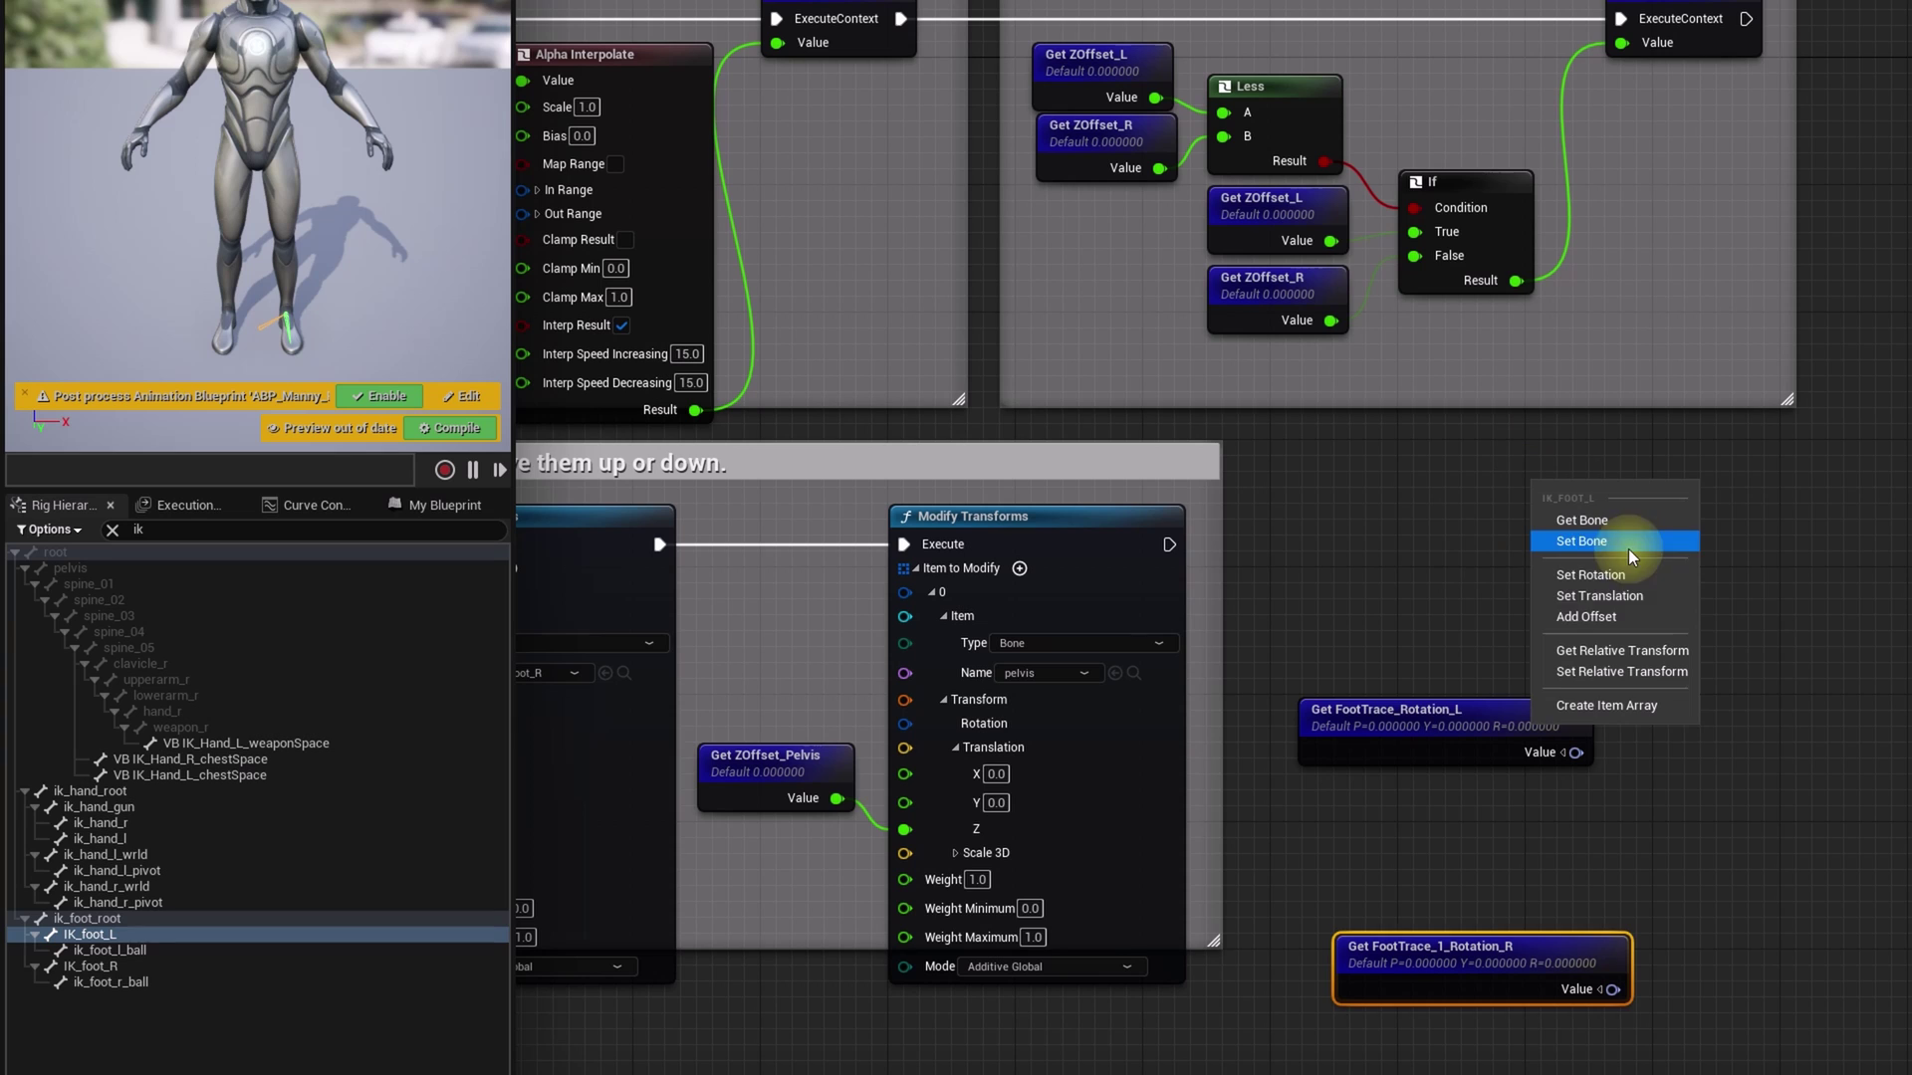
{"action": "left_click", "coordinate": [1623, 618]}
{"action": "left_click", "coordinate": [103, 966]}
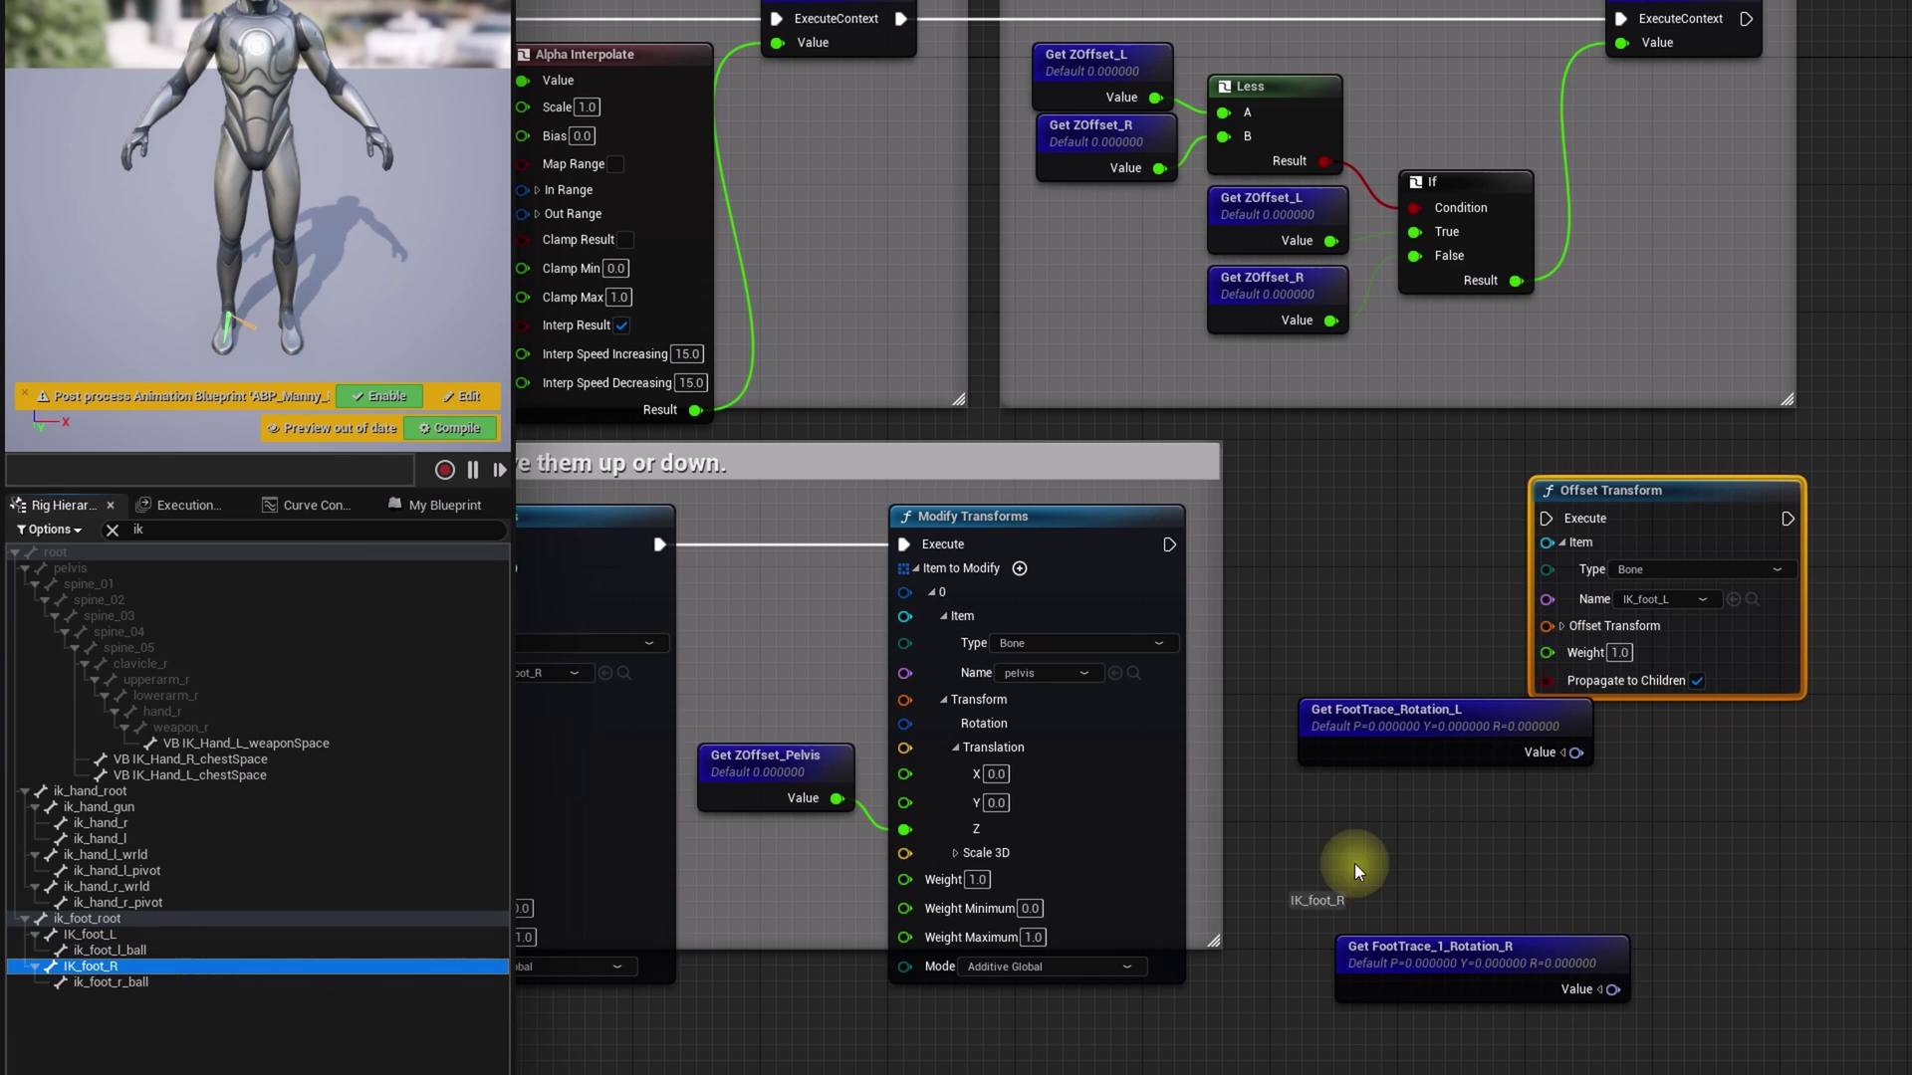
{"action": "left_click_drag", "start_coordinate": [1774, 752], "coordinate": [1777, 756]}
{"action": "left_click", "coordinate": [1822, 892]}
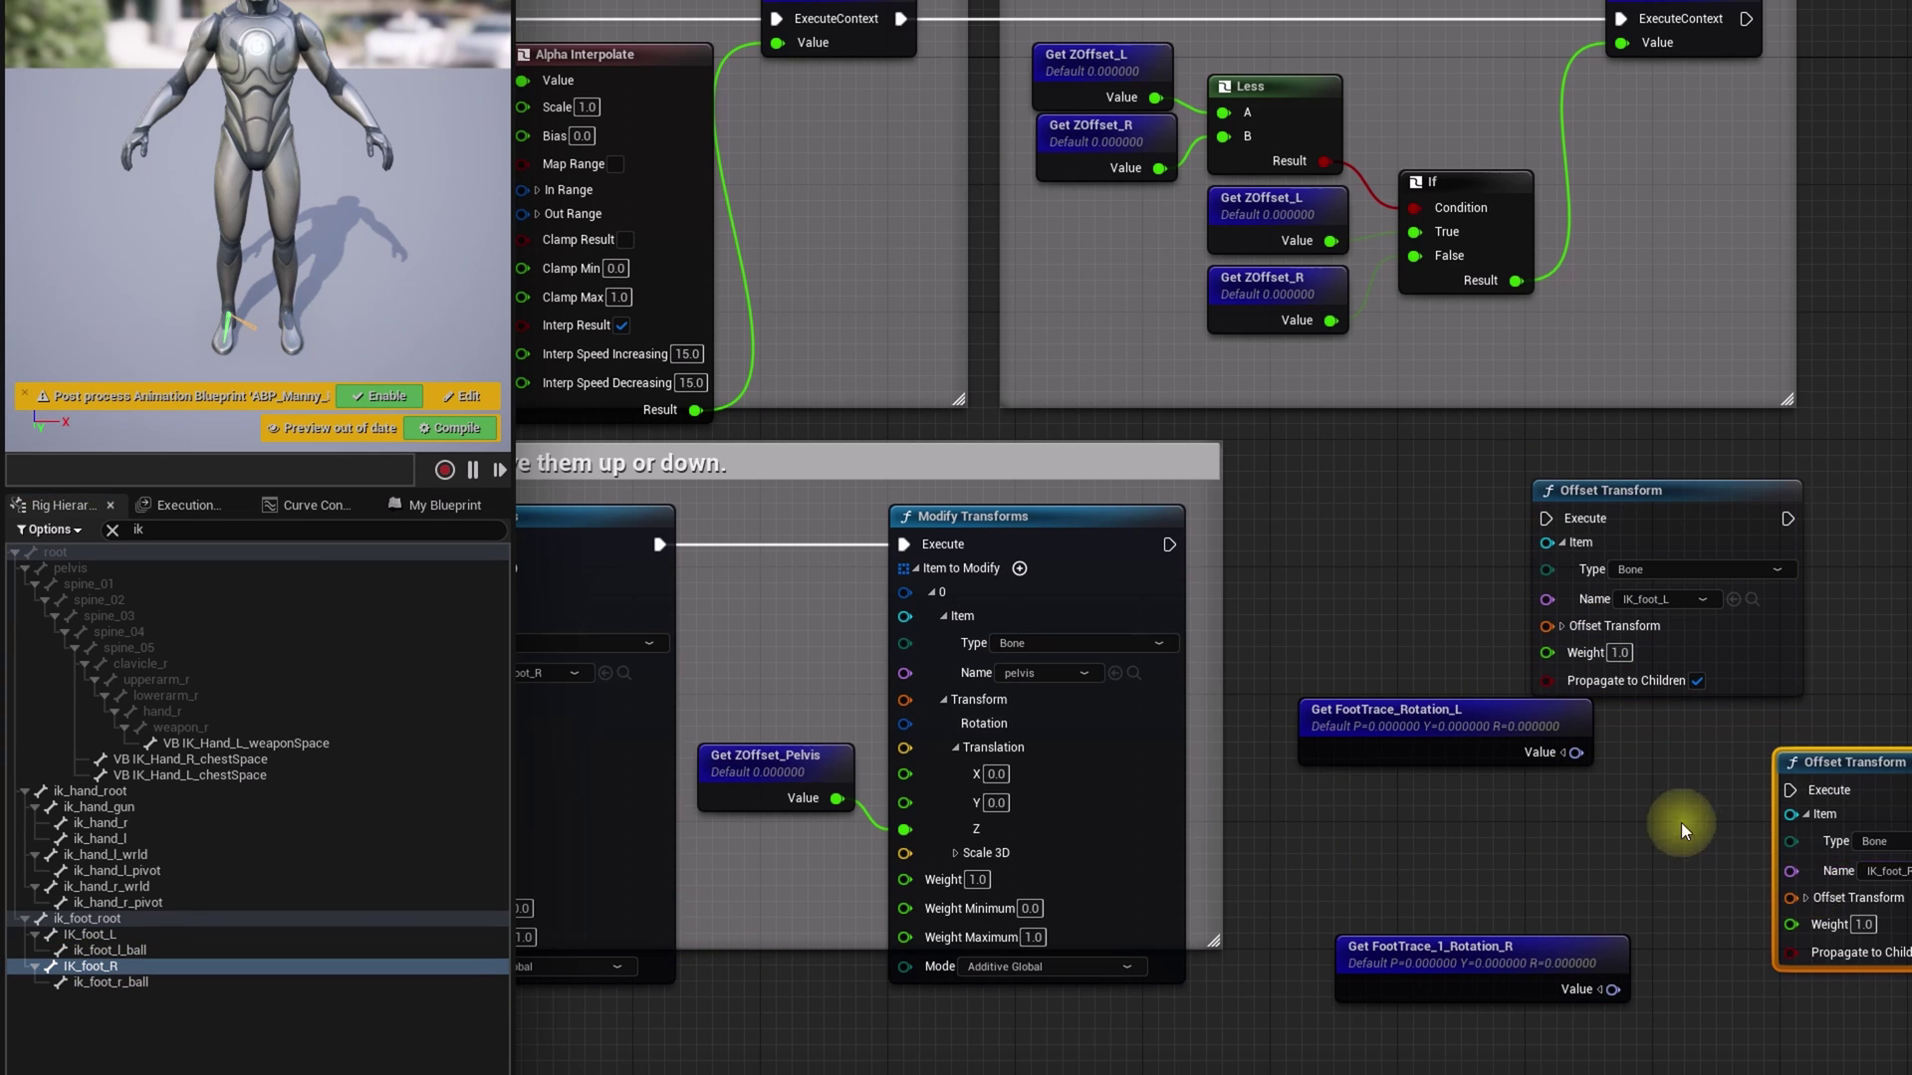
{"action": "right_click_drag", "start_coordinate": [1681, 823], "coordinate": [1478, 735]}
{"action": "left_click_drag", "start_coordinate": [1436, 405], "coordinate": [1510, 398]}
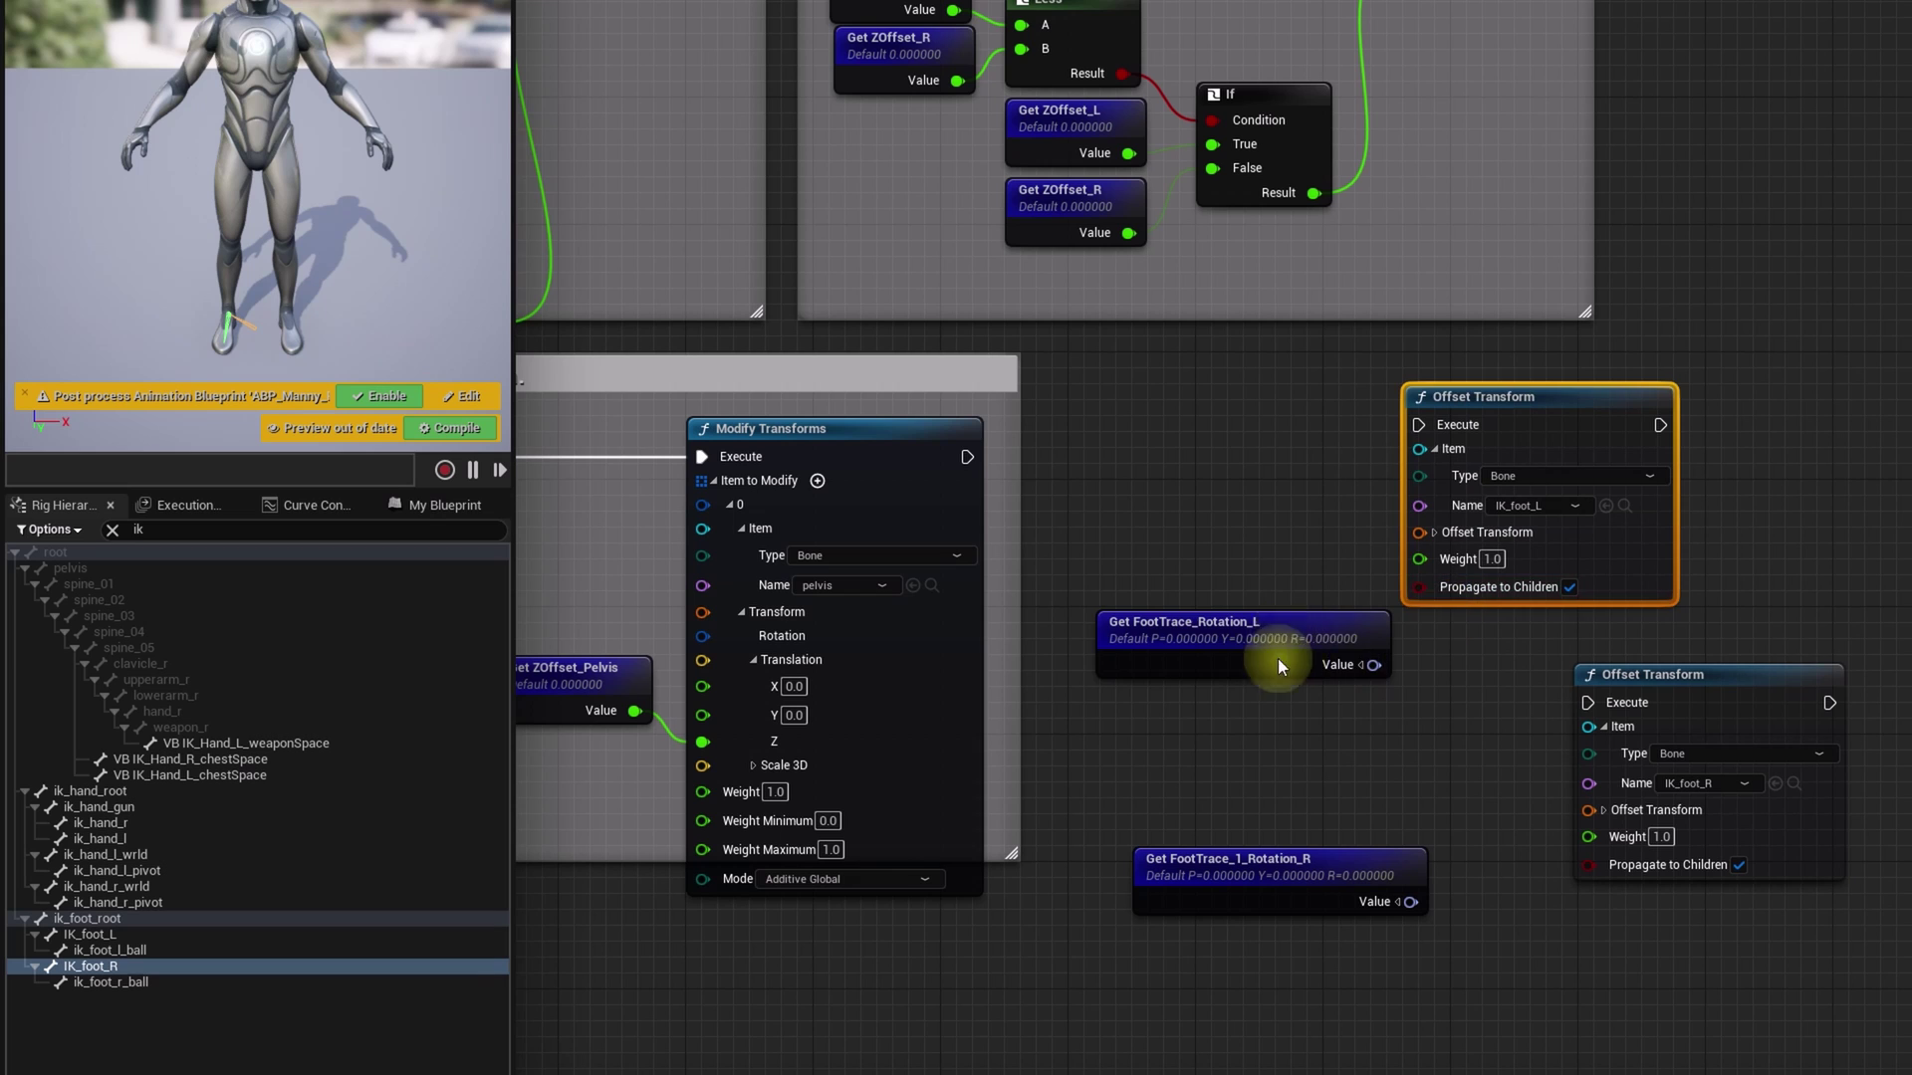
Chain Modify Transforms' execution into the IK_foot_L, then IK_foot_R, Offset Transforms.
{"action": "left_click_drag", "start_coordinate": [1280, 665], "coordinate": [1268, 726]}
{"action": "left_click_drag", "start_coordinate": [996, 449], "coordinate": [1417, 424]}
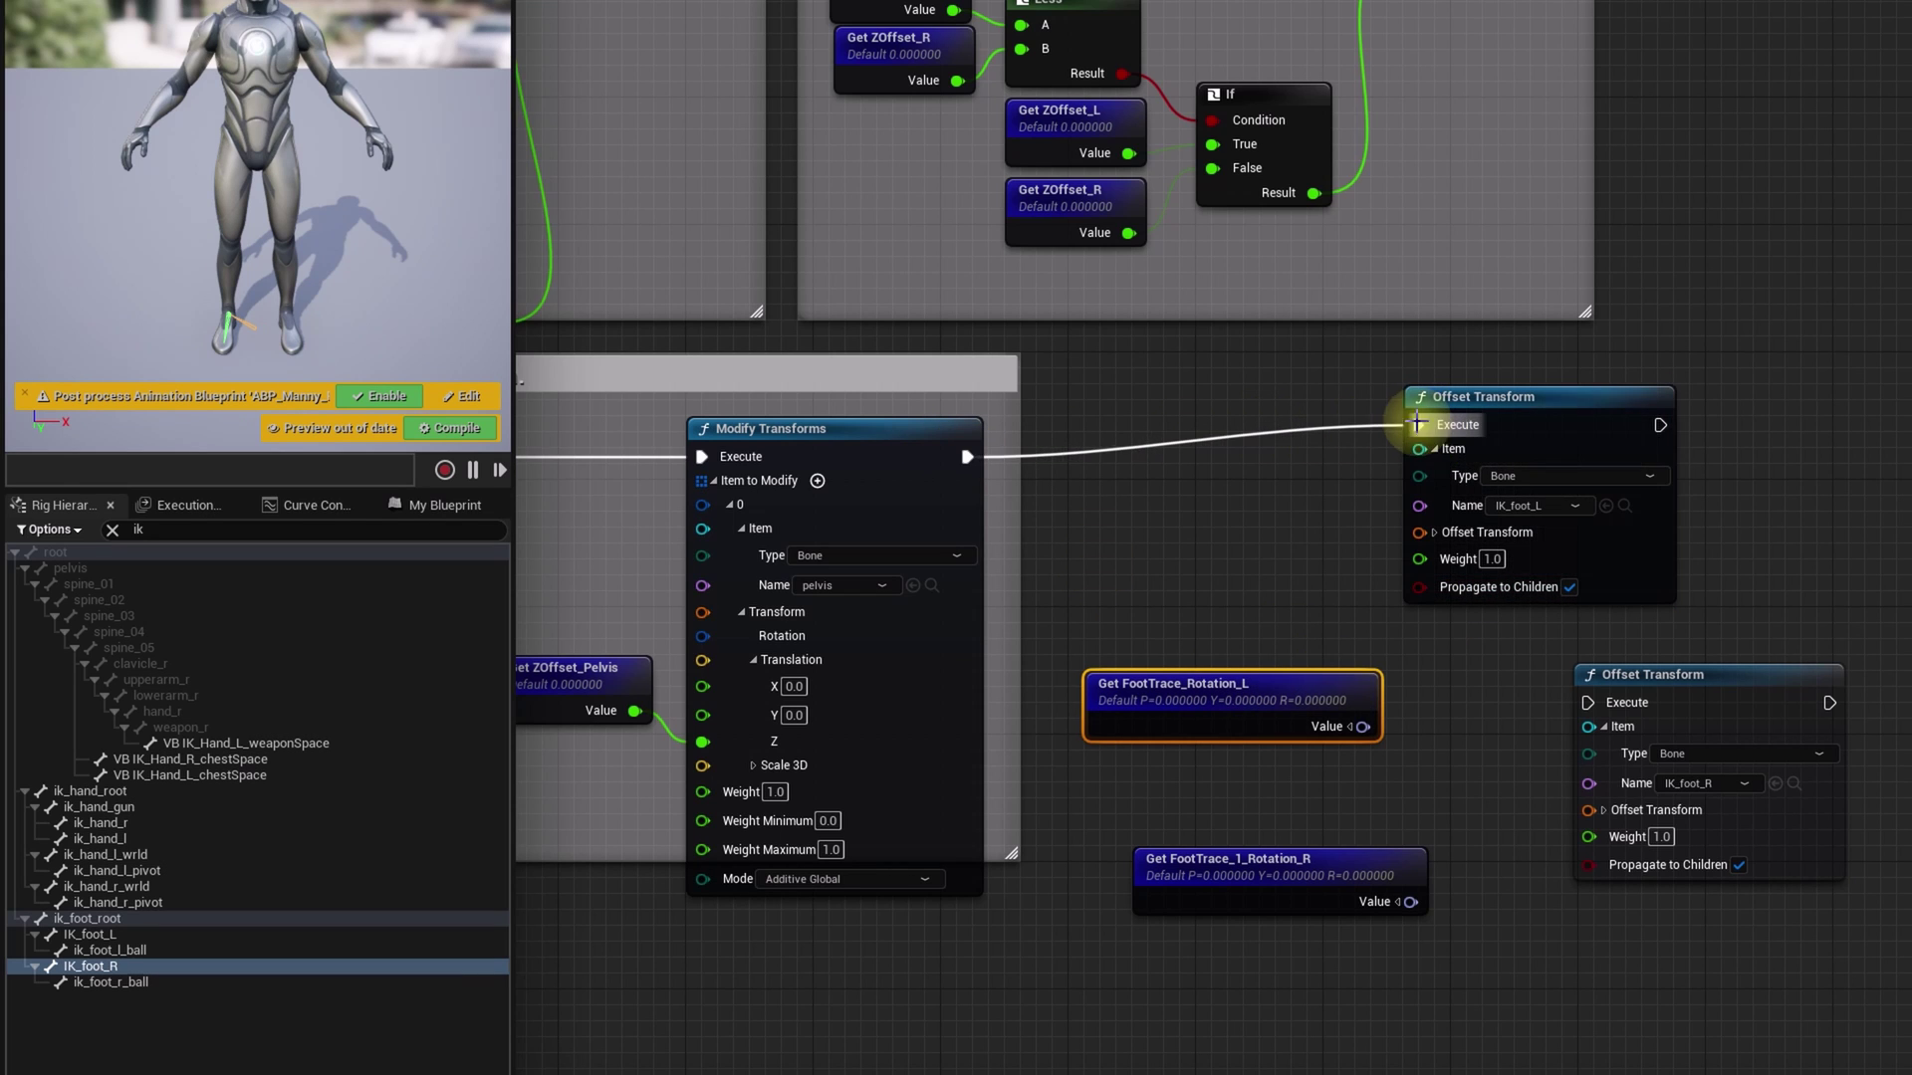
{"action": "left_click_drag", "start_coordinate": [1659, 424], "coordinate": [1587, 702]}
{"action": "right_click_drag", "start_coordinate": [1449, 834], "coordinate": [1445, 612]}
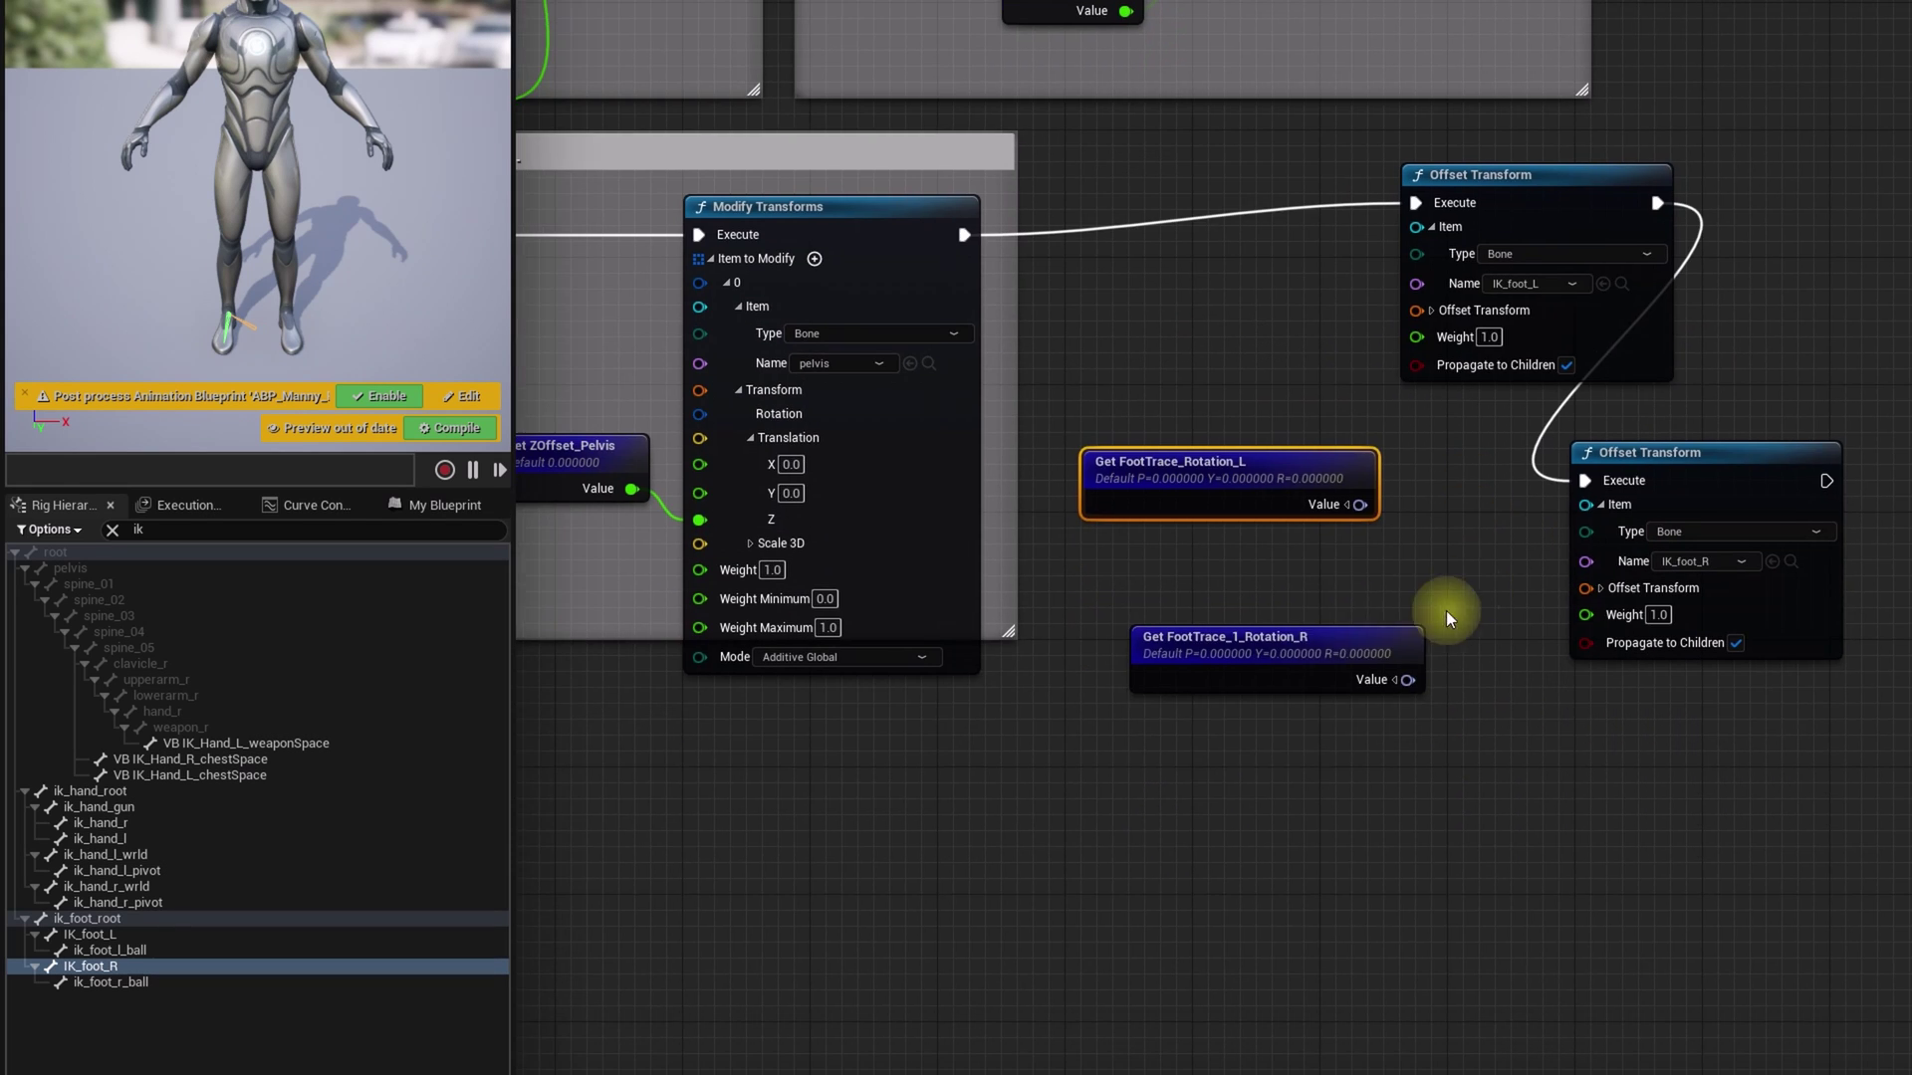
{"action": "left_click_drag", "start_coordinate": [1324, 629], "coordinate": [1260, 709]}
Split both offset transforms and feed FootTrace_Rotation_L into IK_foot_L's offset Rotation.
{"action": "left_click_drag", "start_coordinate": [1359, 505], "coordinate": [1264, 370]}
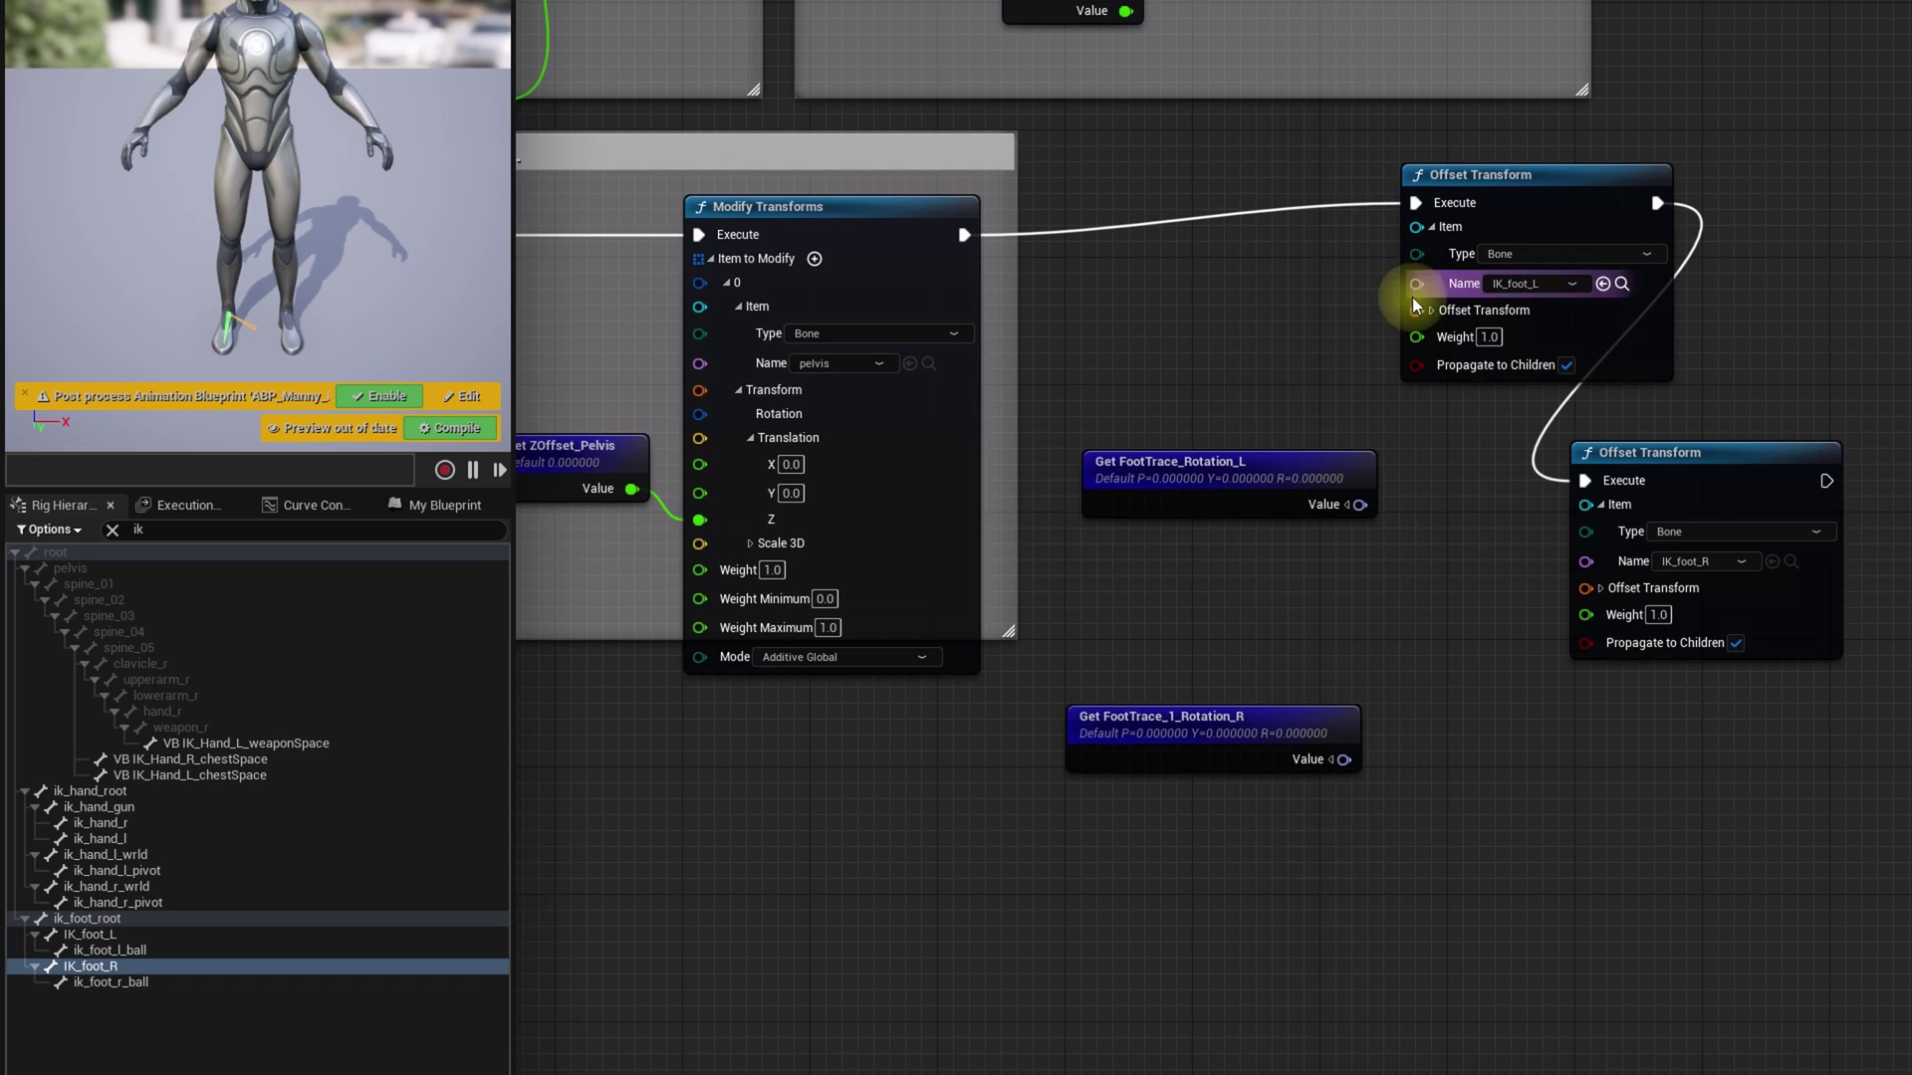
{"action": "left_click", "coordinate": [1430, 310]}
{"action": "mouse_move", "coordinate": [1414, 334]}
{"action": "left_mouse_down"}
{"action": "mouse_move", "coordinate": [1360, 505]}
{"action": "mouse_move", "coordinate": [1295, 349]}
{"action": "left_mouse_up"}
{"action": "right_click_drag", "start_coordinate": [1346, 500], "coordinate": [1244, 417]}
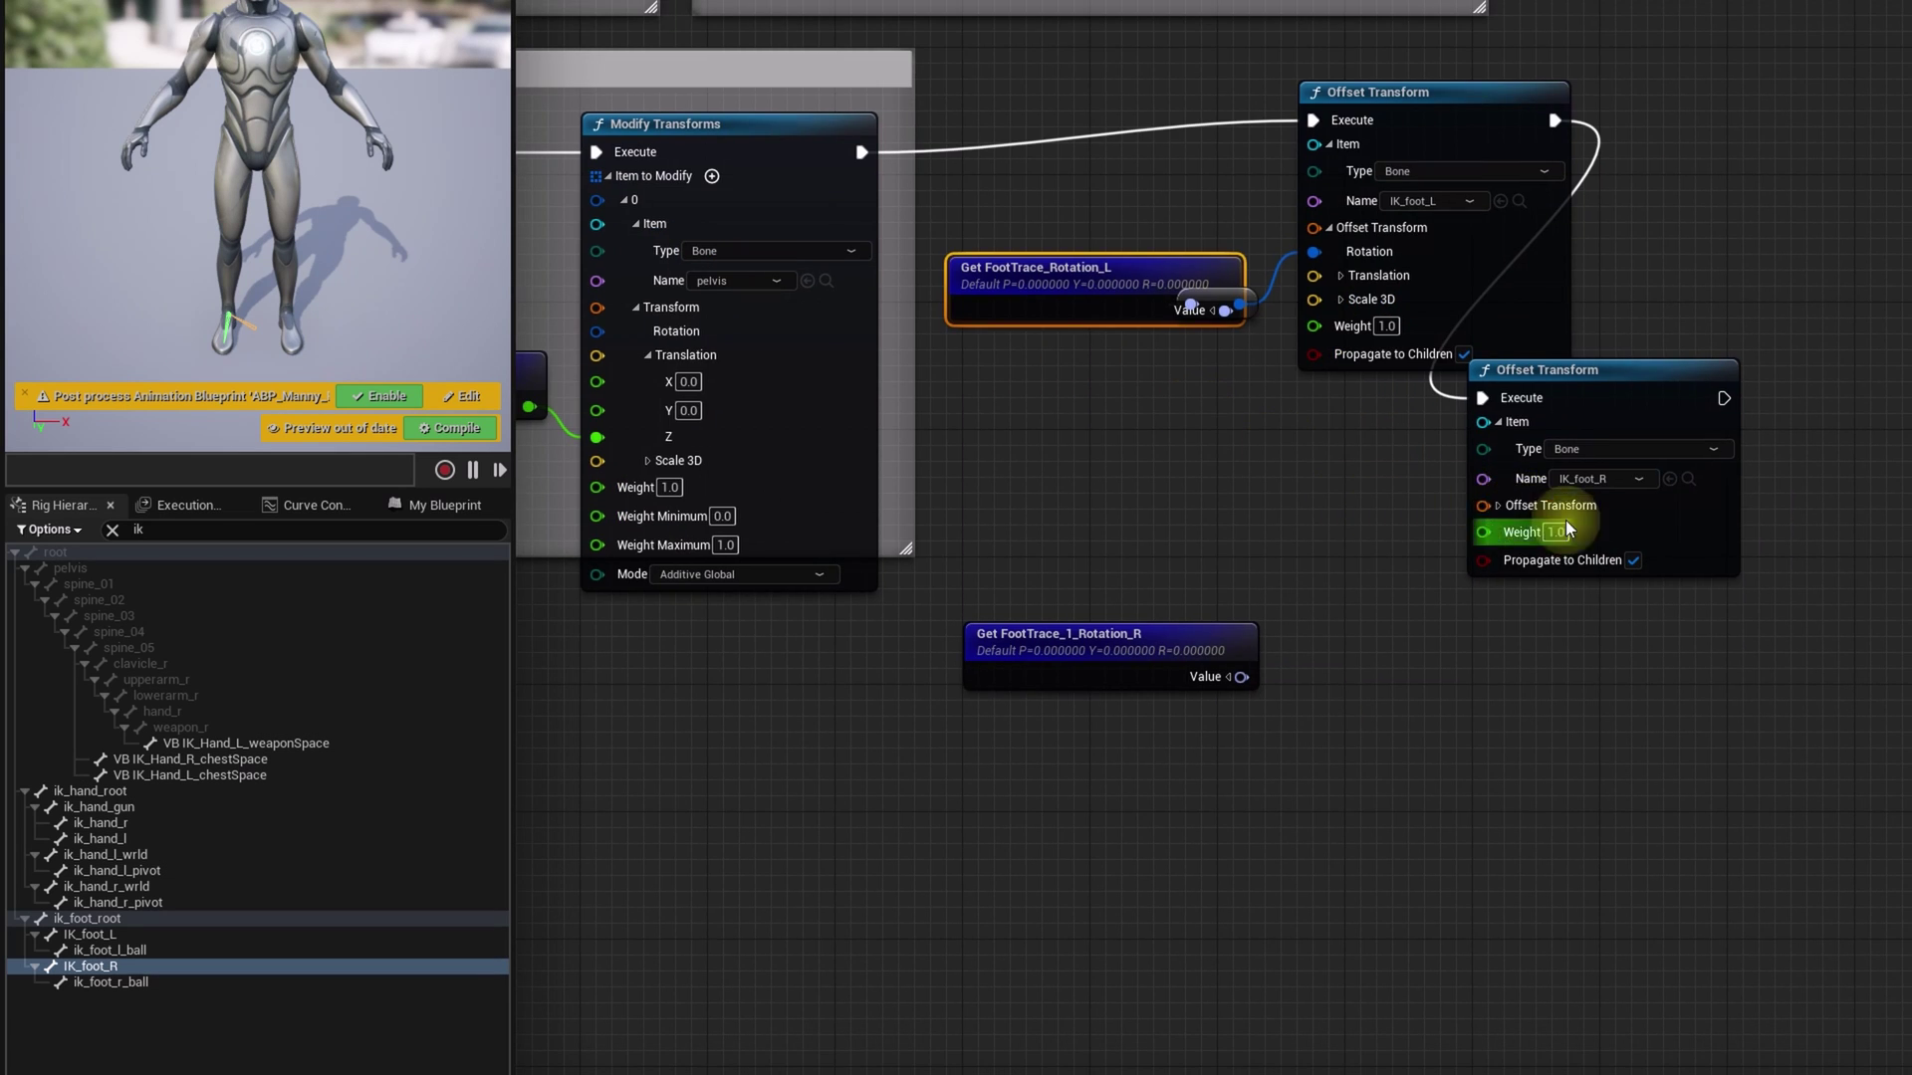
{"action": "left_click", "coordinate": [1497, 506]}
{"action": "right_click_drag", "start_coordinate": [1354, 647], "coordinate": [1454, 549]}
Add a From Euler node and feed FootTrace_1_Rotation_R's Y into its Z.
{"action": "left_click_drag", "start_coordinate": [1343, 582], "coordinate": [1348, 587]}
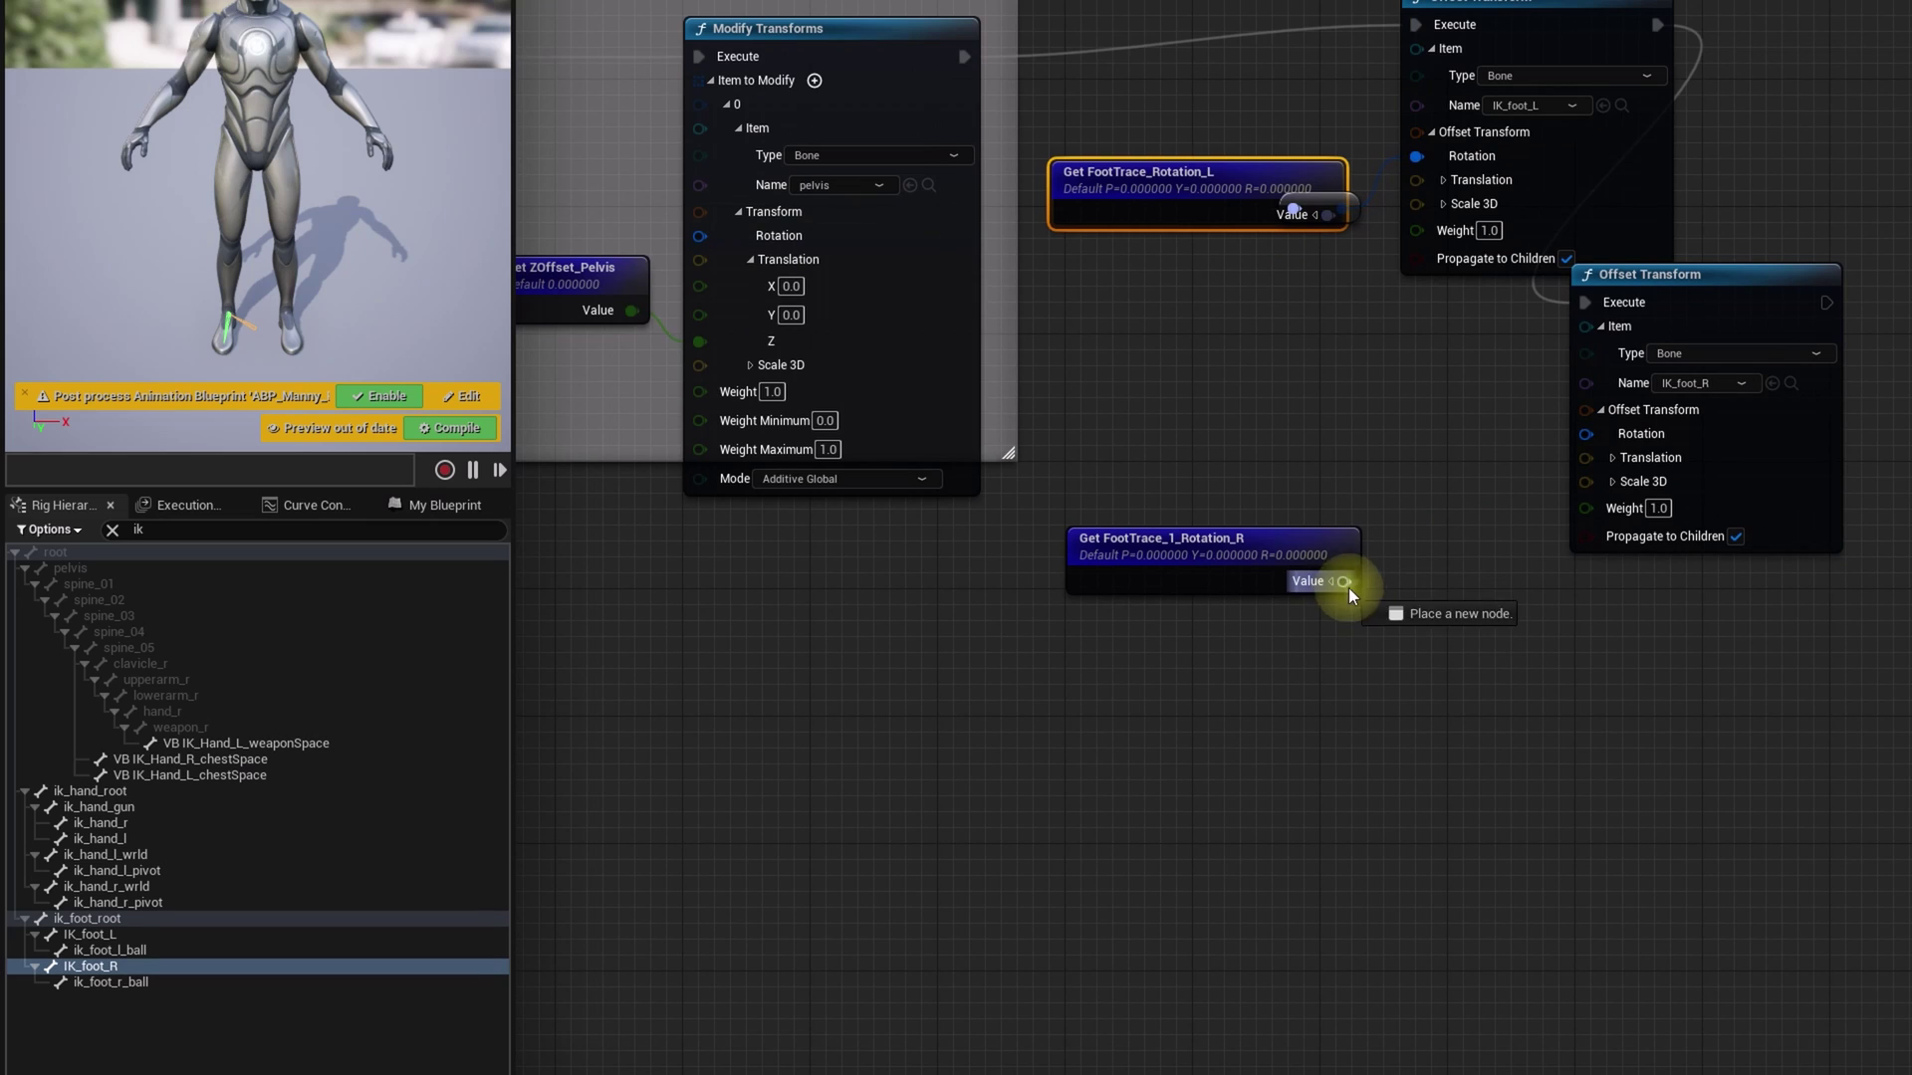
{"action": "left_click_drag", "start_coordinate": [1382, 691], "coordinate": [1378, 689]}
{"action": "type", "text": "from"}
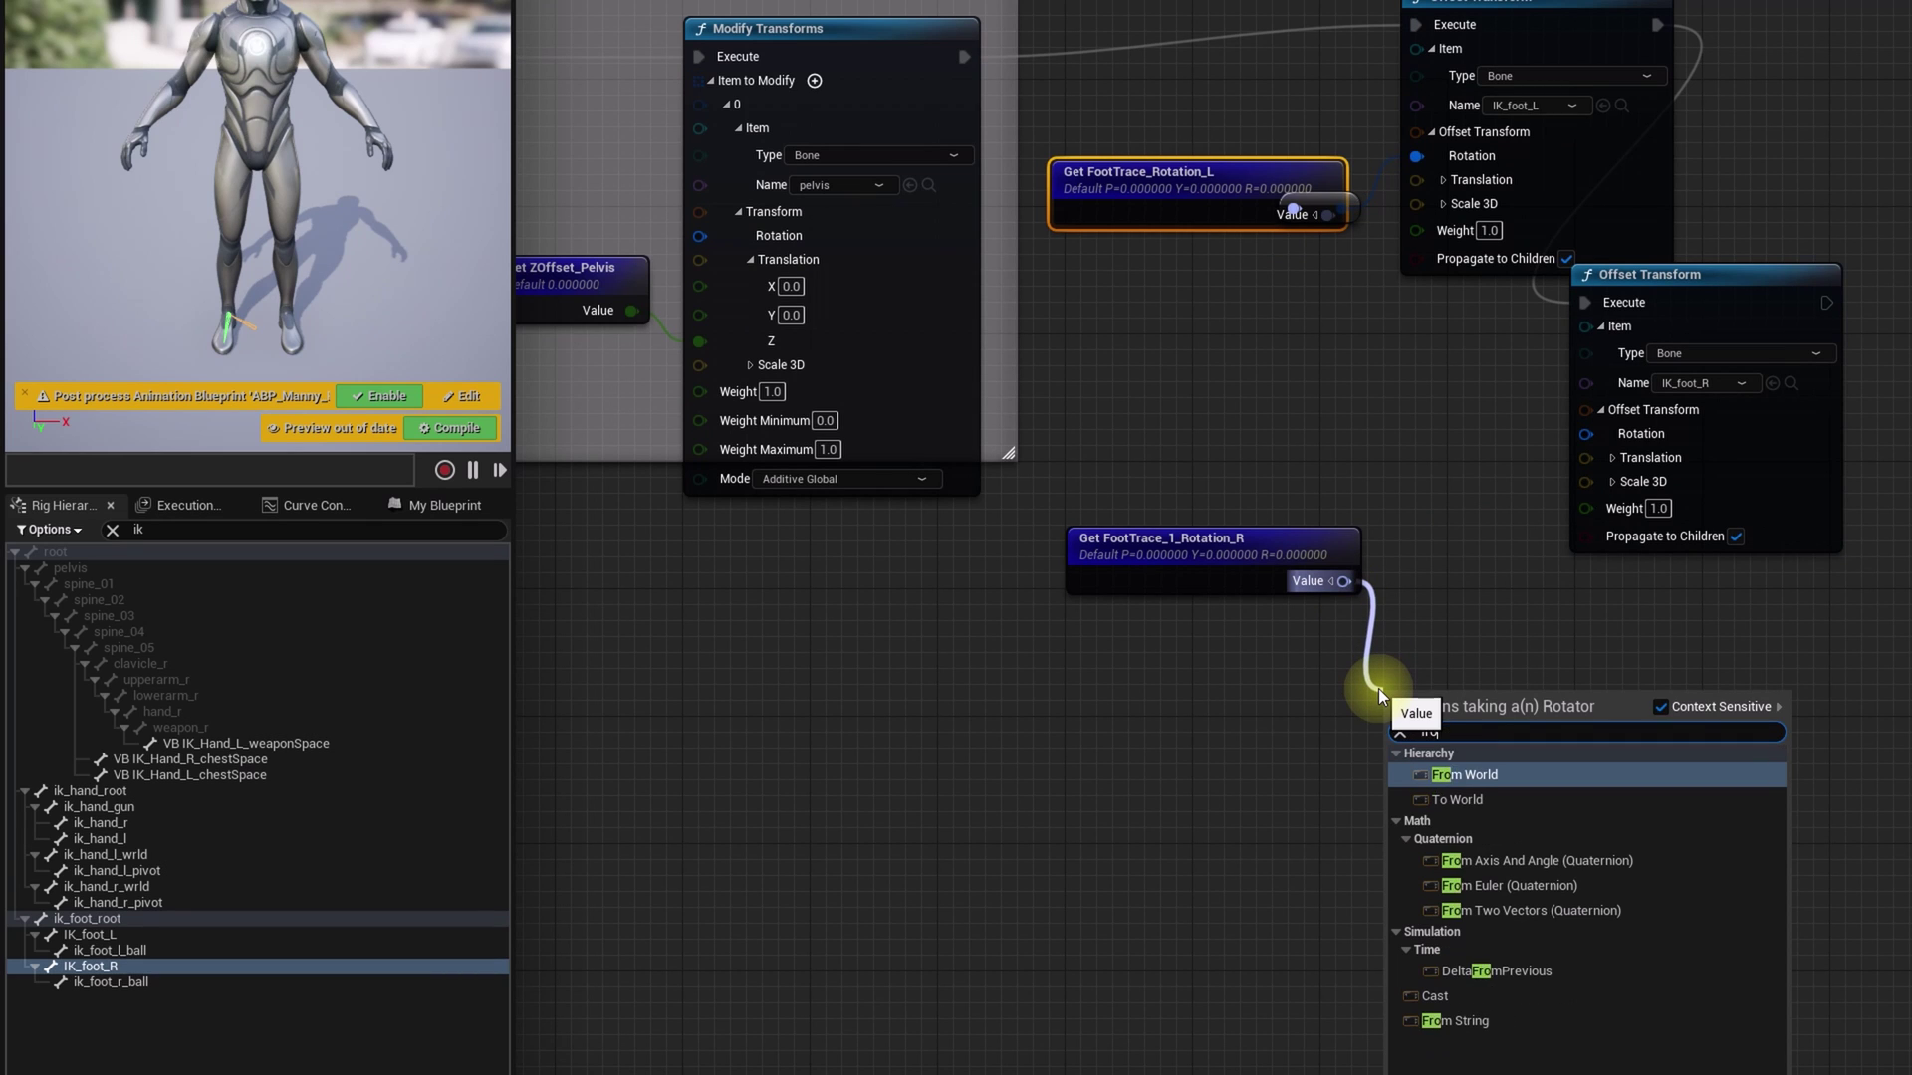
{"action": "left_click", "coordinate": [1514, 885]}
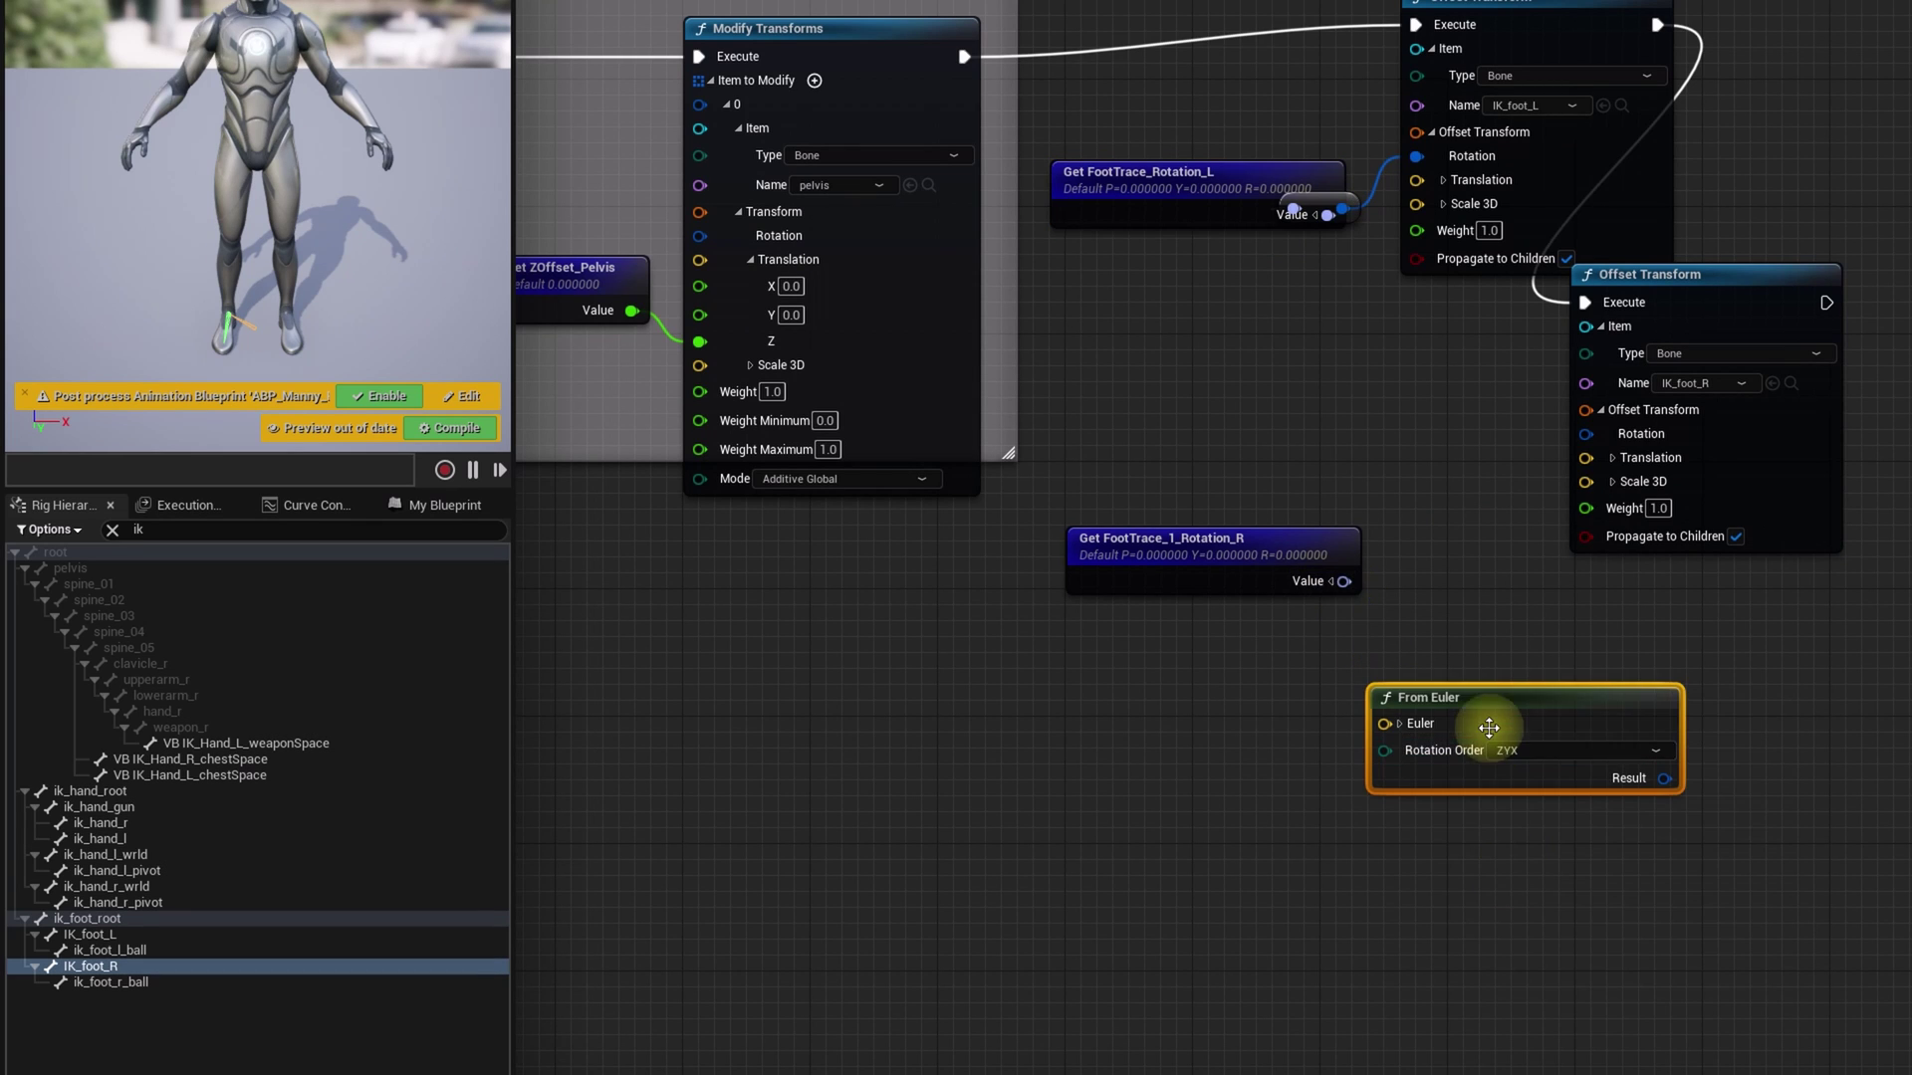
{"action": "left_click", "coordinate": [1337, 581]}
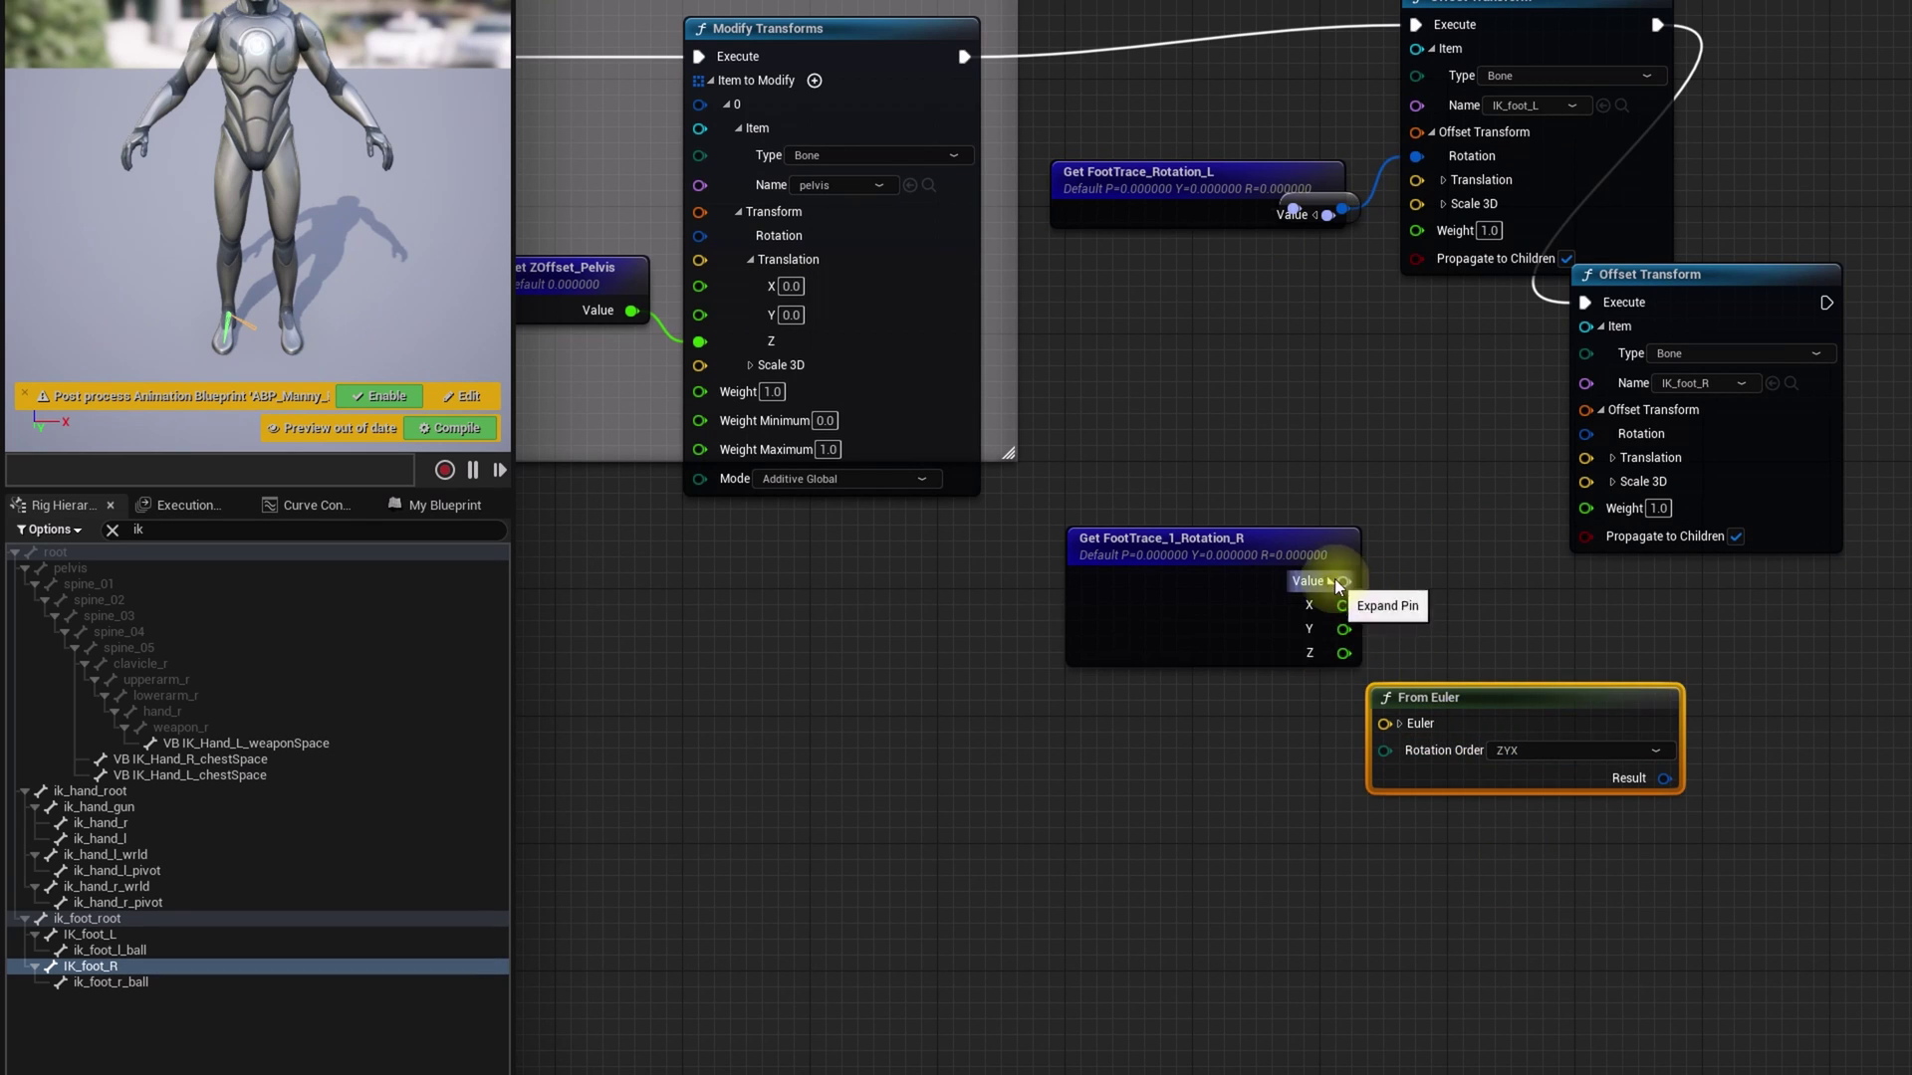
{"action": "left_click", "coordinate": [1398, 724]}
{"action": "left_click_drag", "start_coordinate": [1474, 699], "coordinate": [1633, 667]}
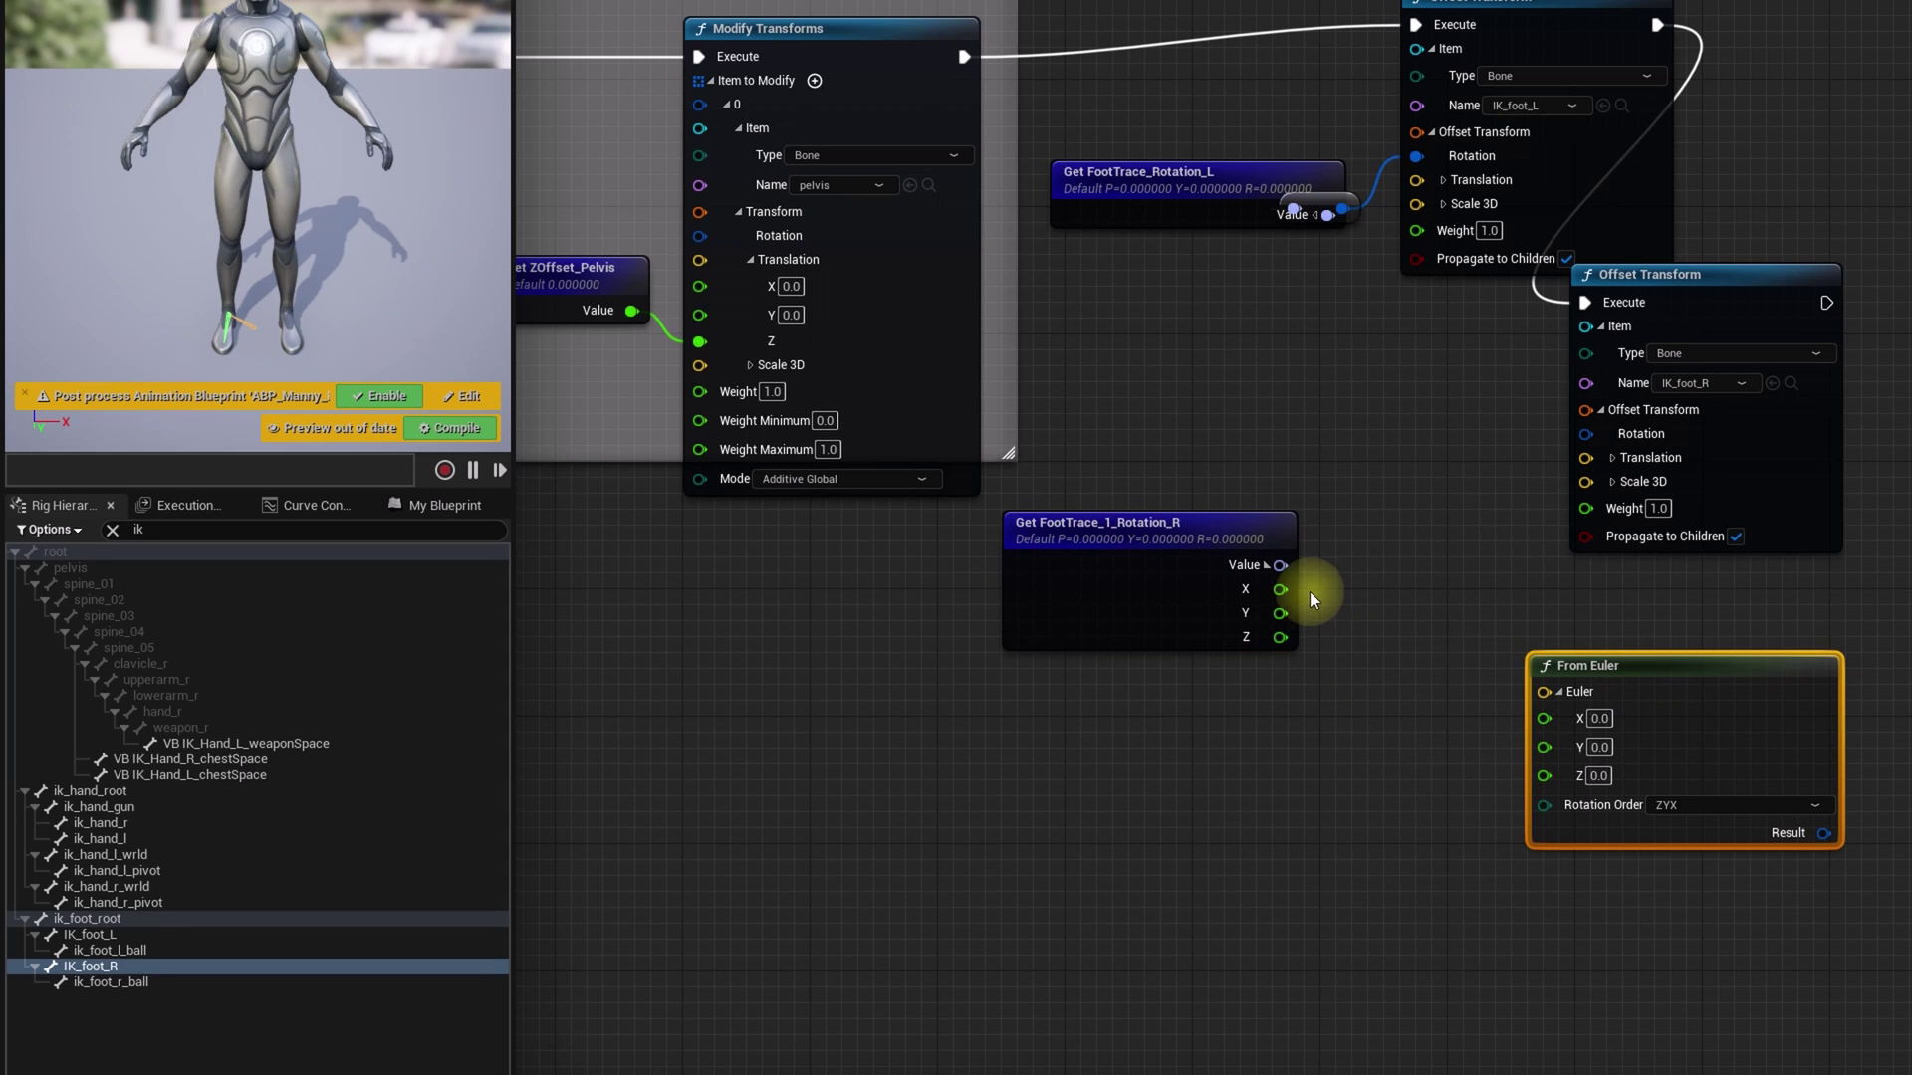
{"action": "left_click_drag", "start_coordinate": [1282, 613], "coordinate": [1543, 775]}
Route the negated X into From Euler Y and its Result into IK_foot_R's offset Rotation.
{"action": "left_click_drag", "start_coordinate": [1280, 590], "coordinate": [1354, 589]}
{"action": "type", "text": "neg"}
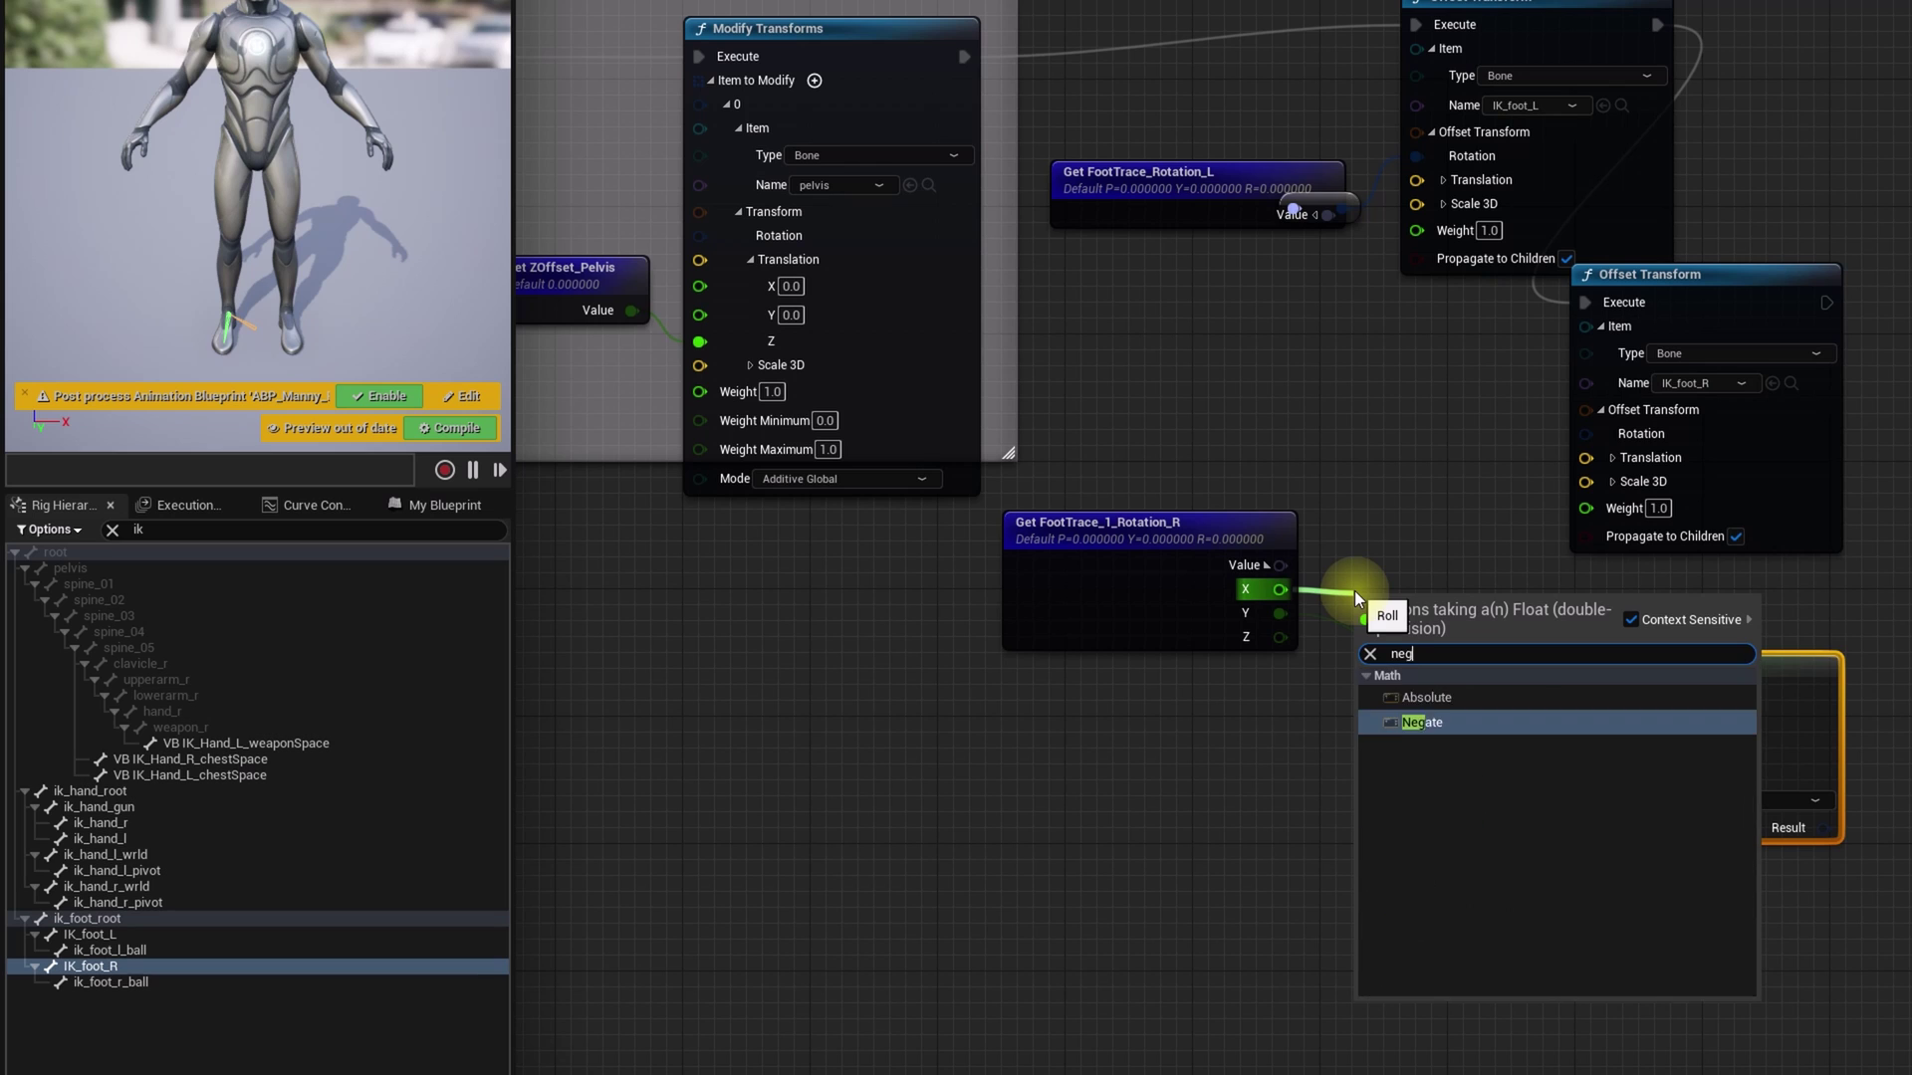
{"action": "key", "text": "Return"}
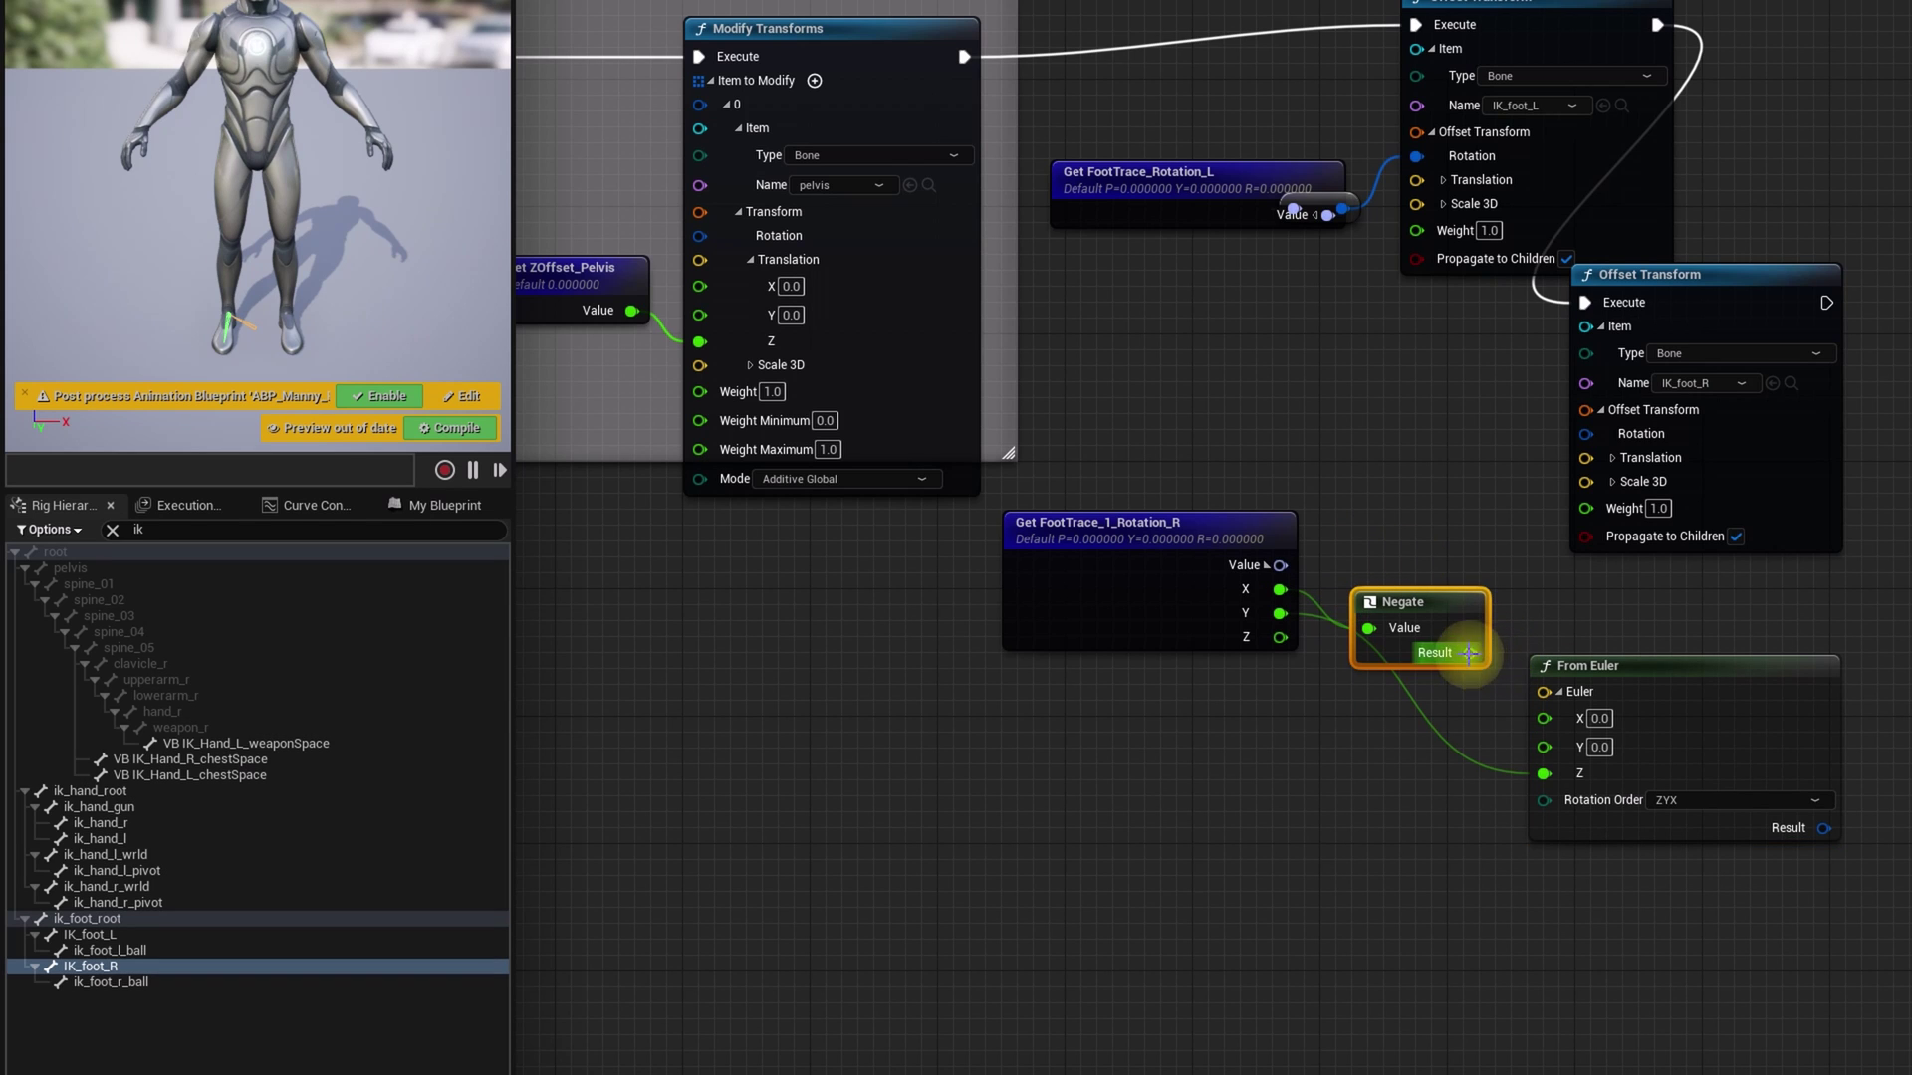
{"action": "left_click_drag", "start_coordinate": [1468, 653], "coordinate": [1544, 746]}
{"action": "left_click_drag", "start_coordinate": [1658, 677], "coordinate": [1420, 709]}
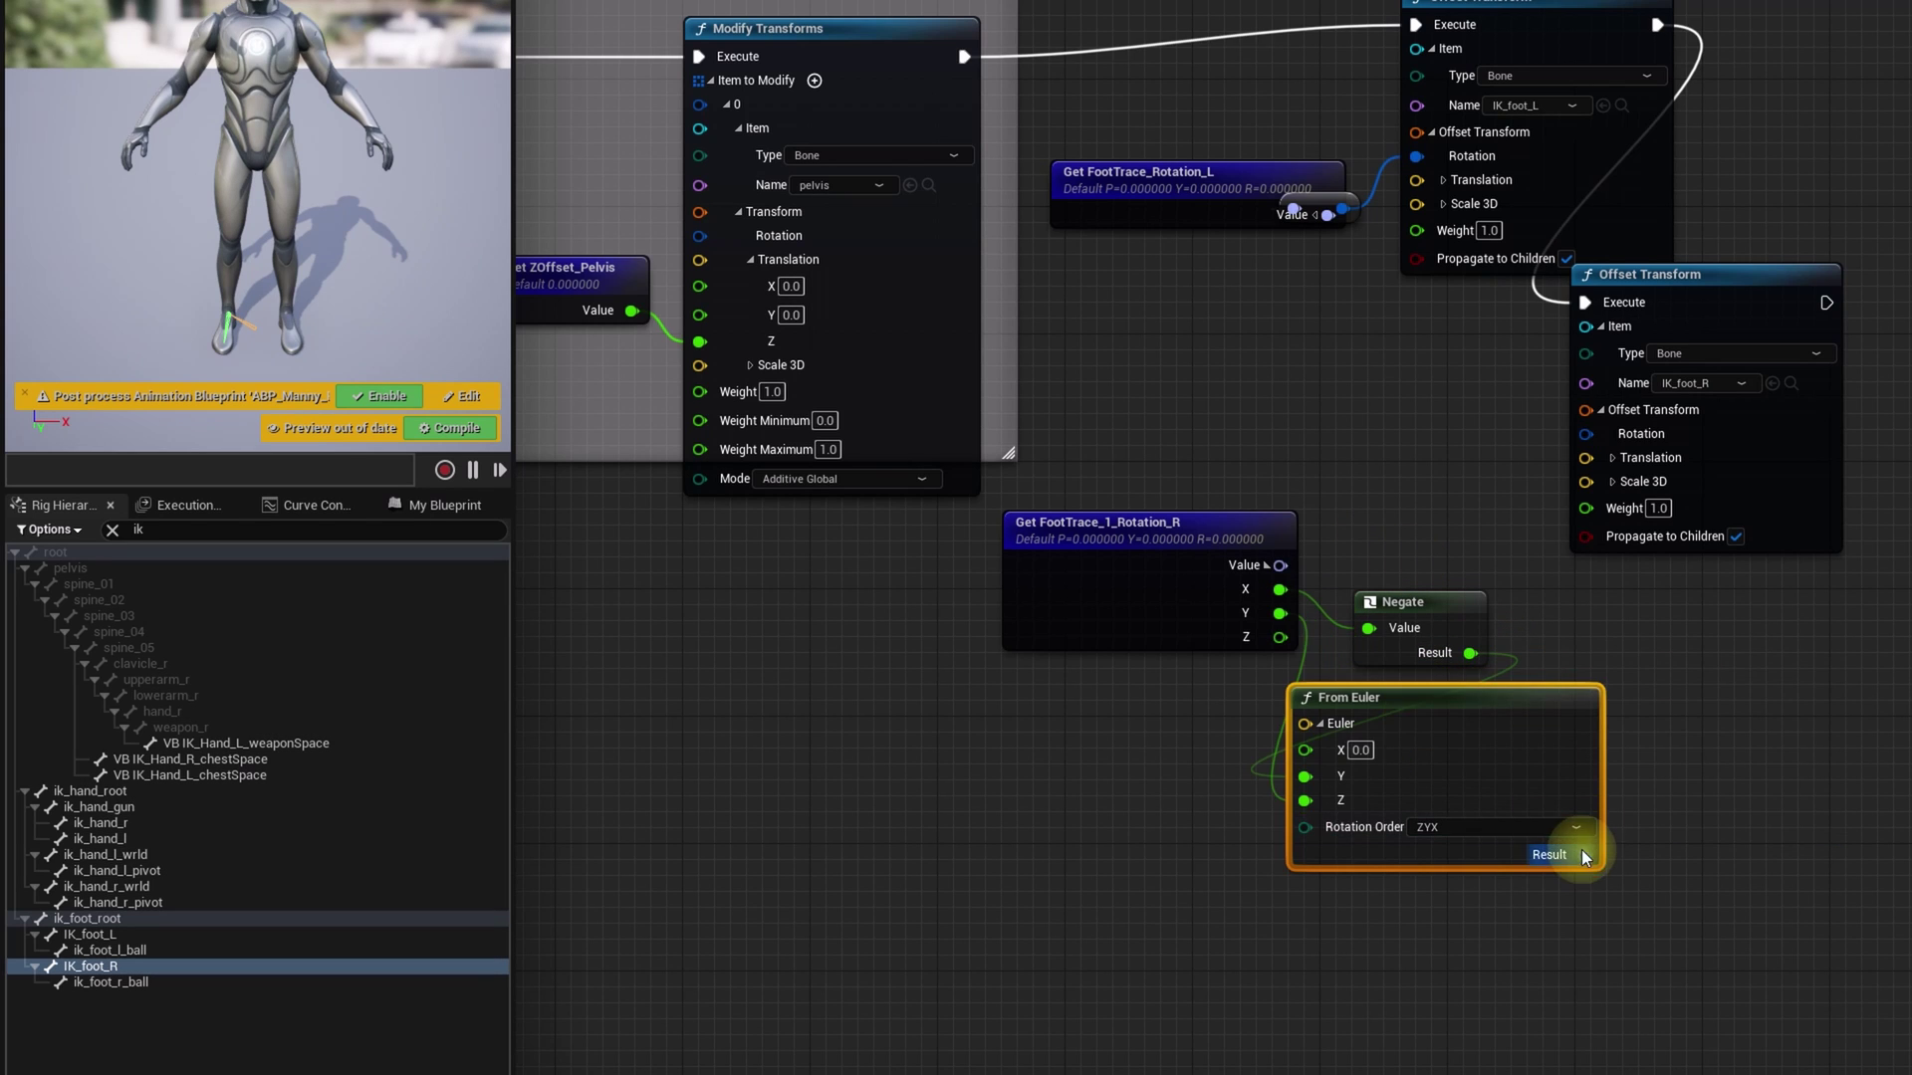
{"action": "left_click_drag", "start_coordinate": [1583, 854], "coordinate": [1585, 435]}
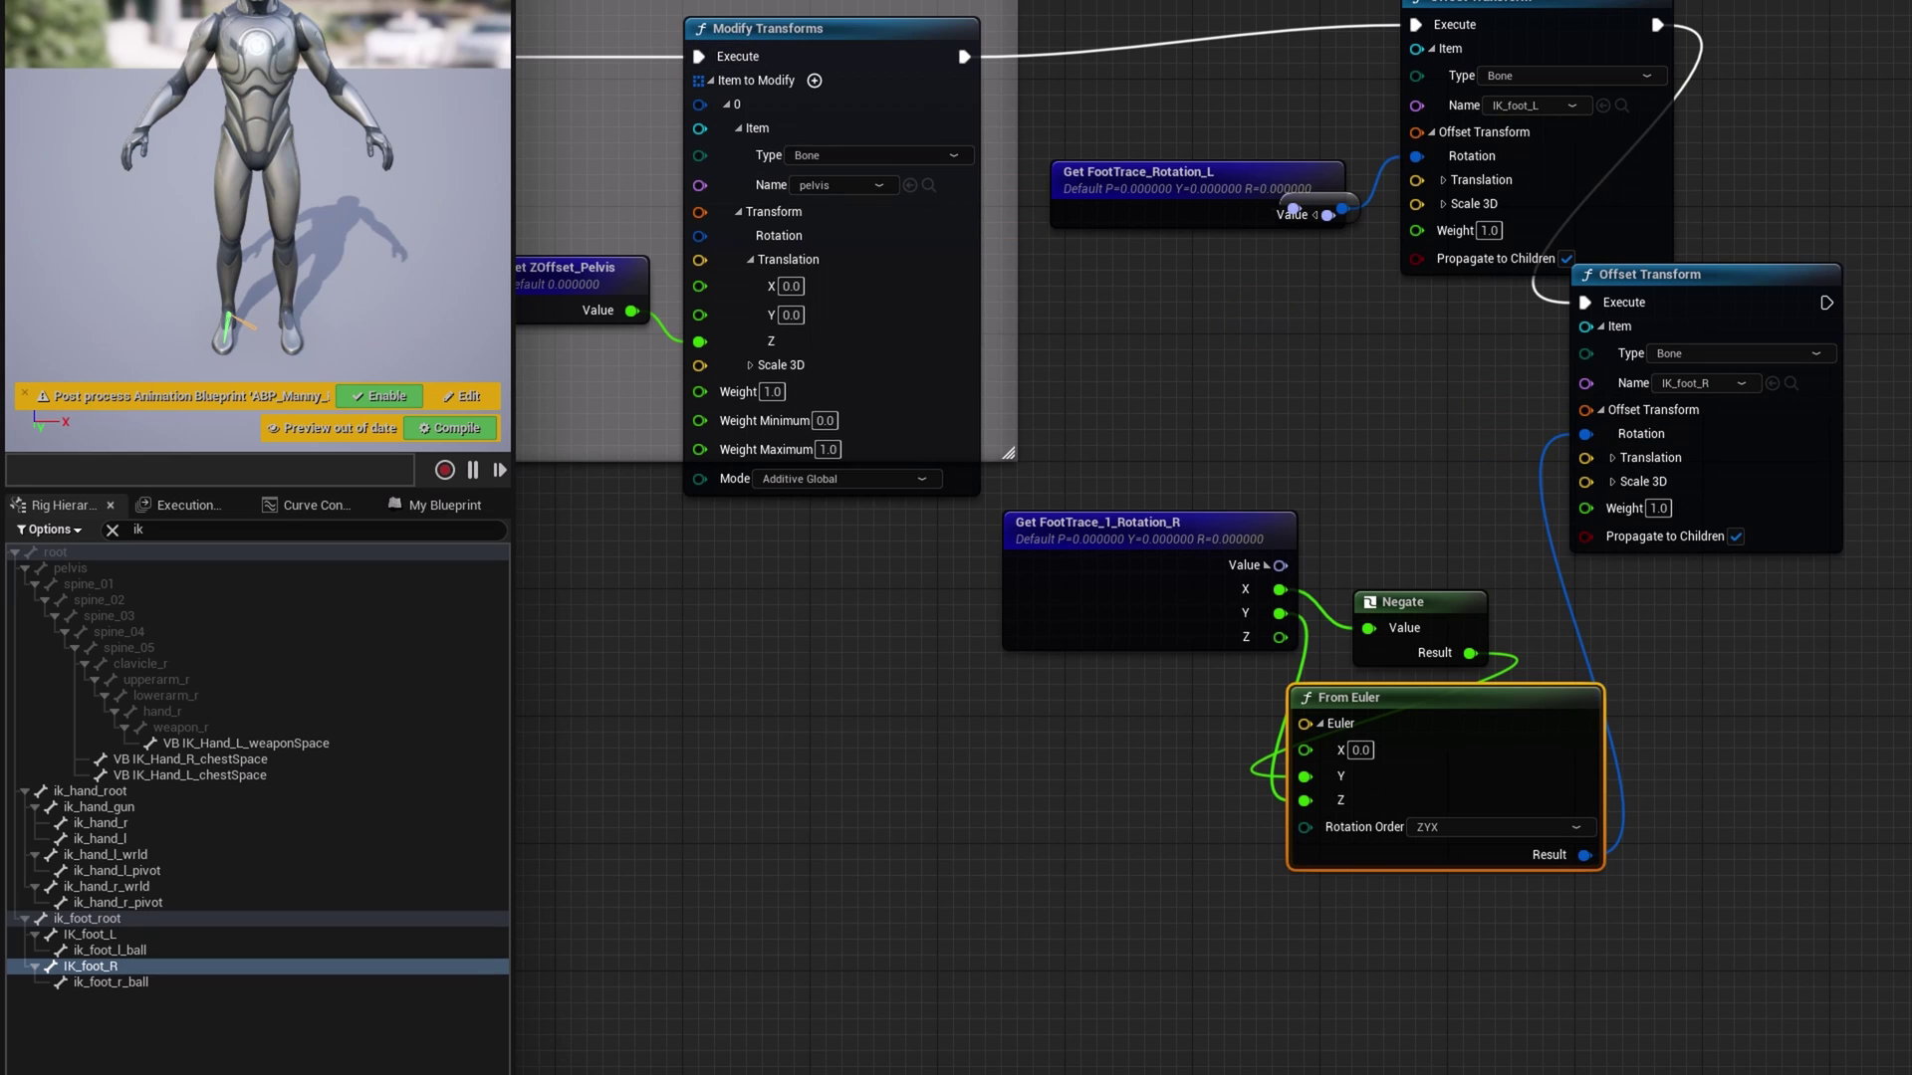